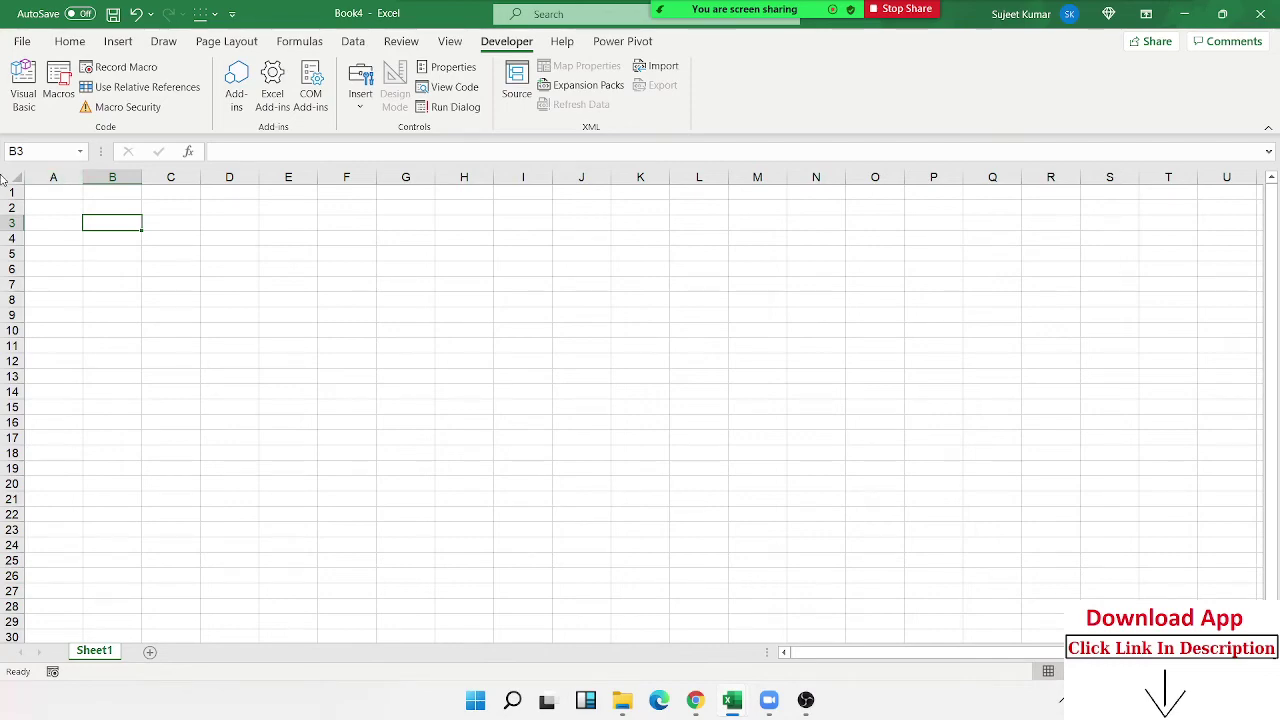
# Open Book4's VBA editor, snapped to the left half with the Book4 workbook on the right
pyautogui.click(23, 85)
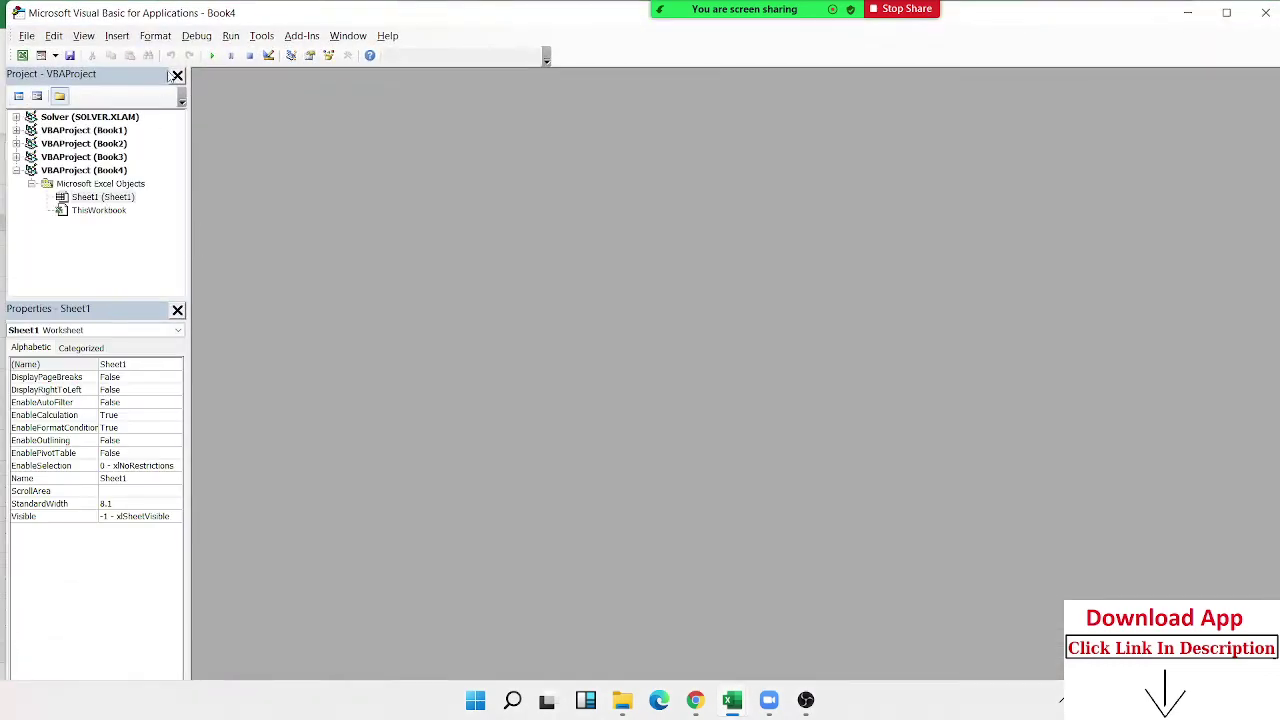
pyautogui.moveTo(1238, 20)
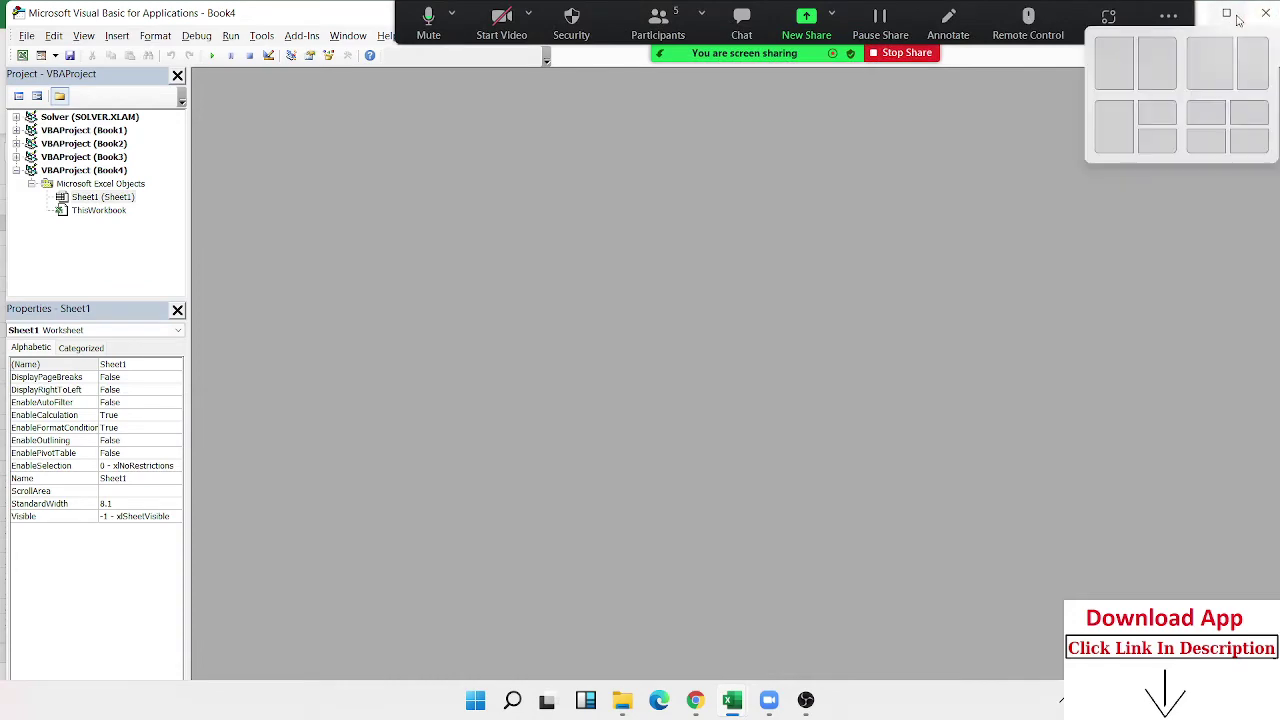
pyautogui.click(1118, 62)
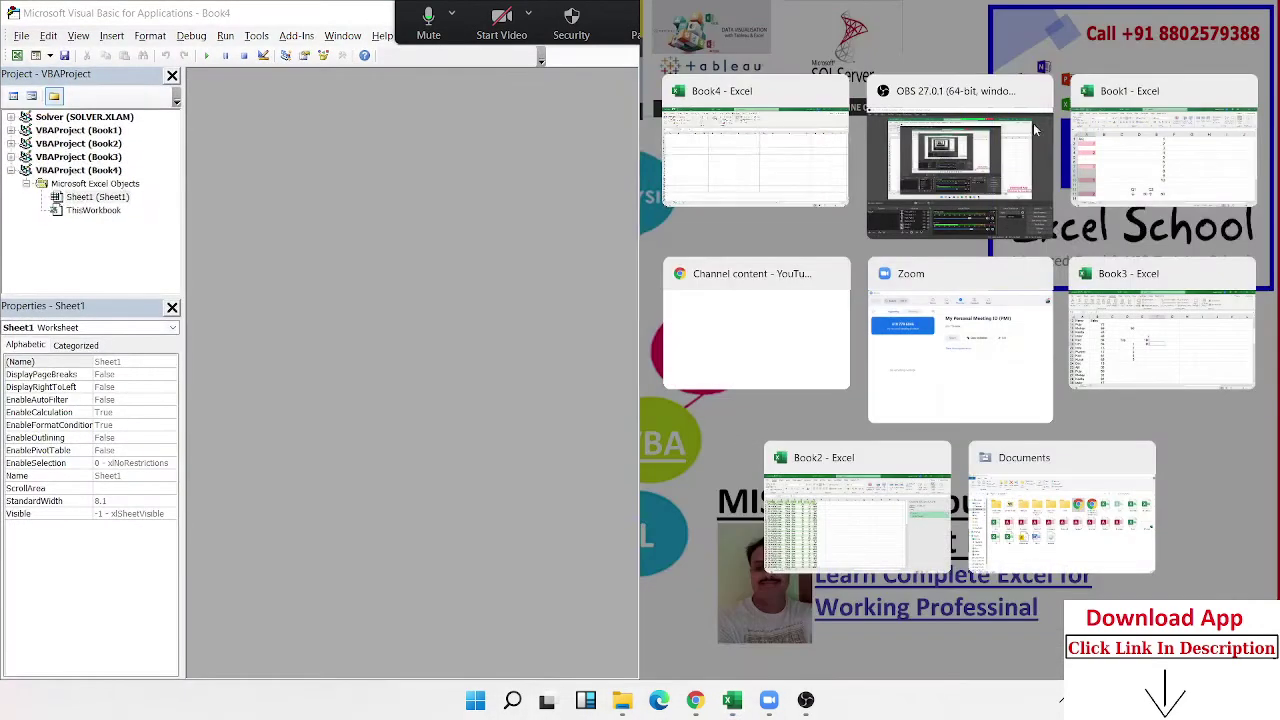
pyautogui.click(738, 149)
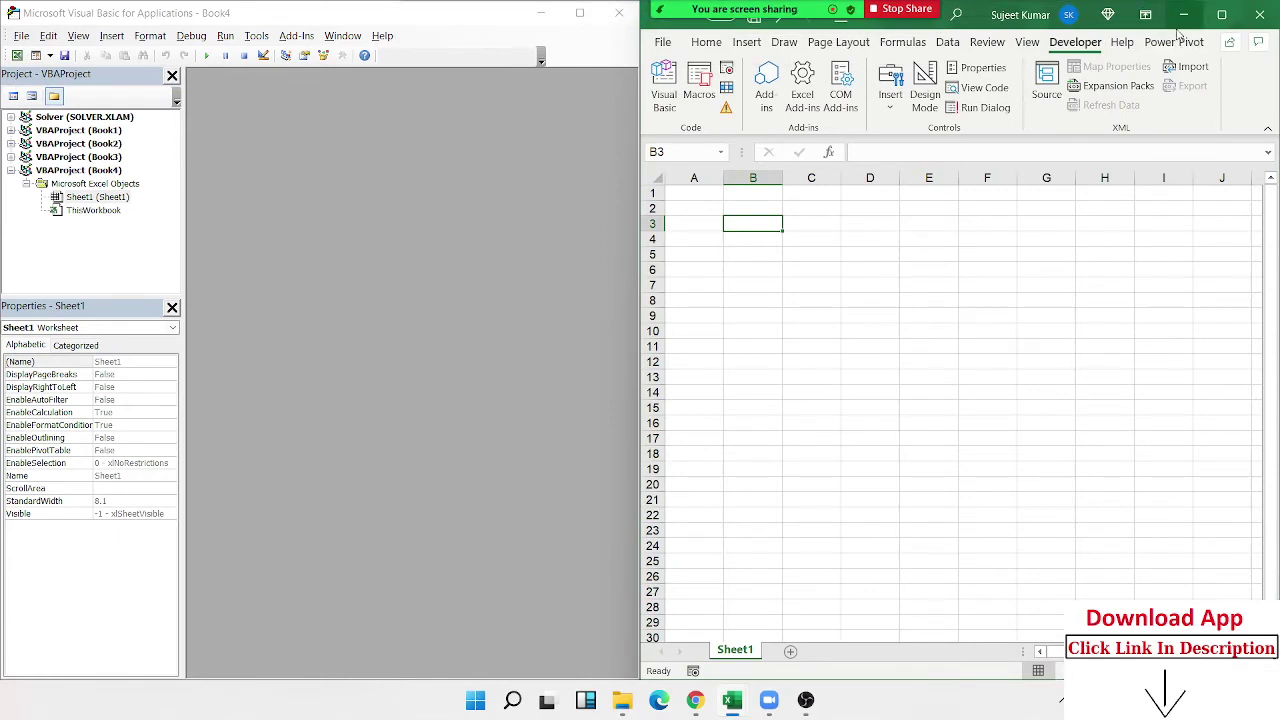
pyautogui.click(731, 705)
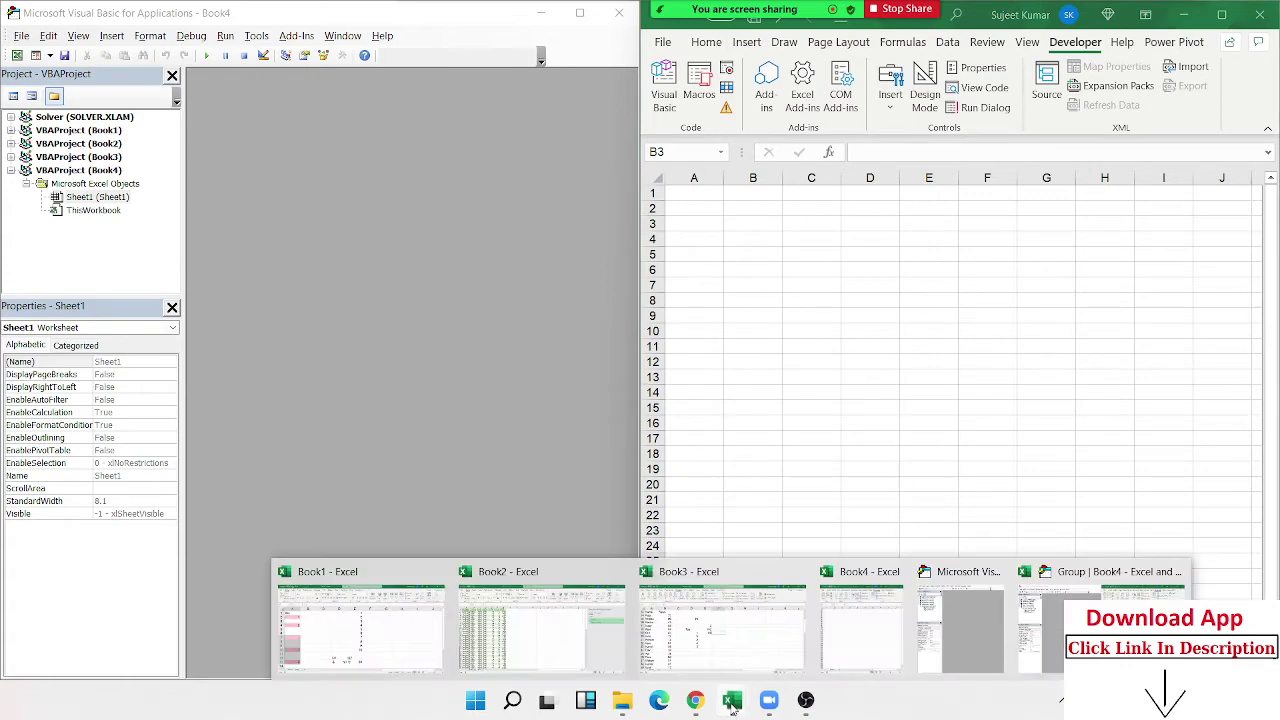
# Close Book1, Book2 and Book3 in turn, choosing Don't Save for each
pyautogui.click(427, 618)
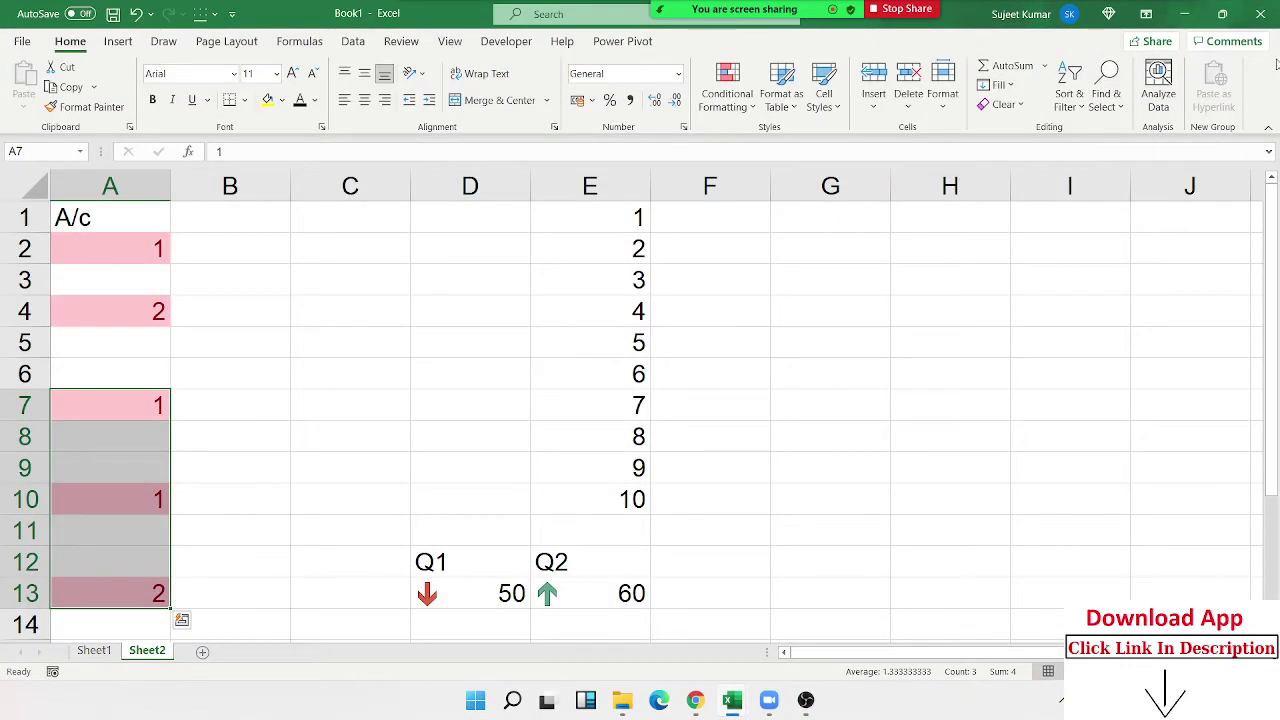
pyautogui.click(1261, 13)
pyautogui.click(716, 448)
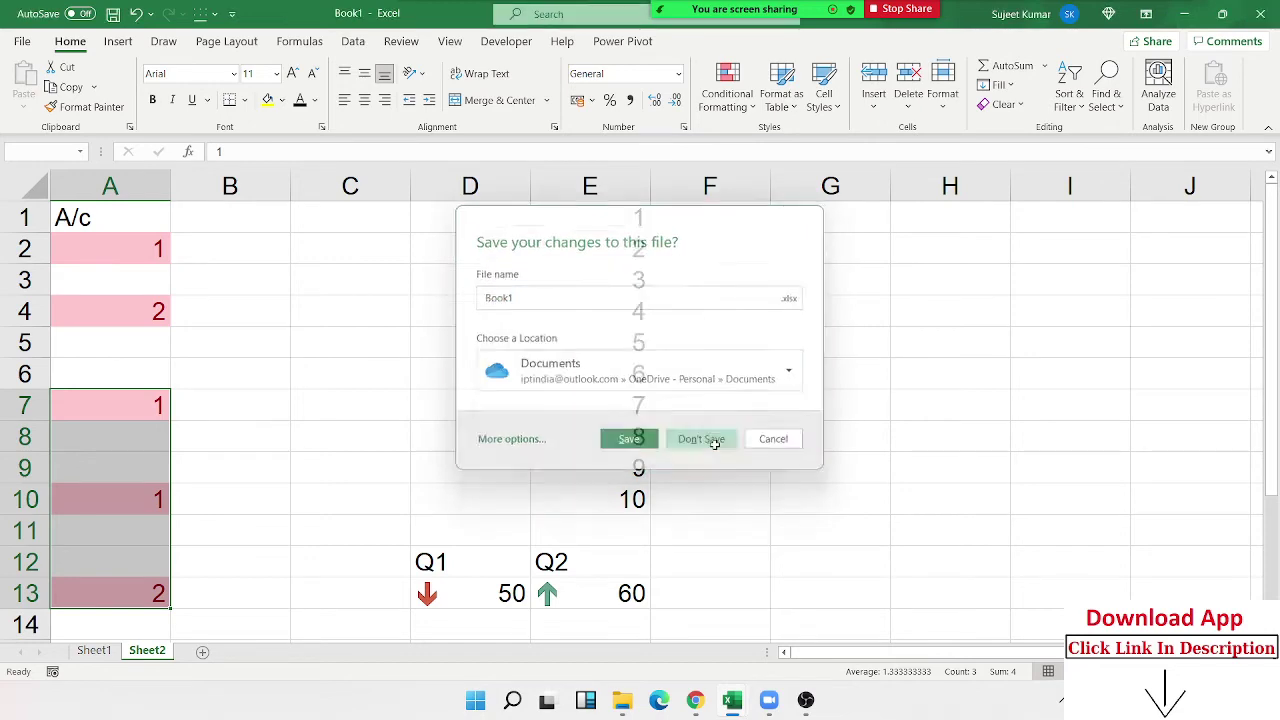
pyautogui.moveTo(740, 706)
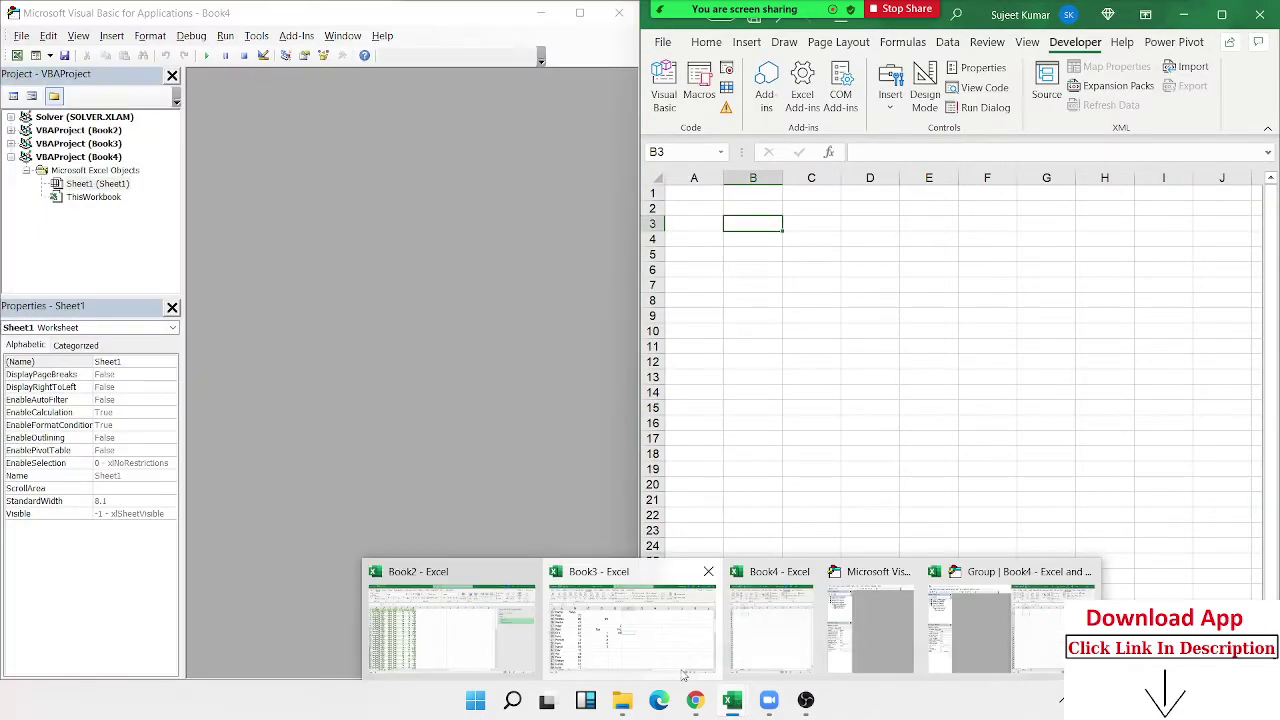
pyautogui.click(486, 638)
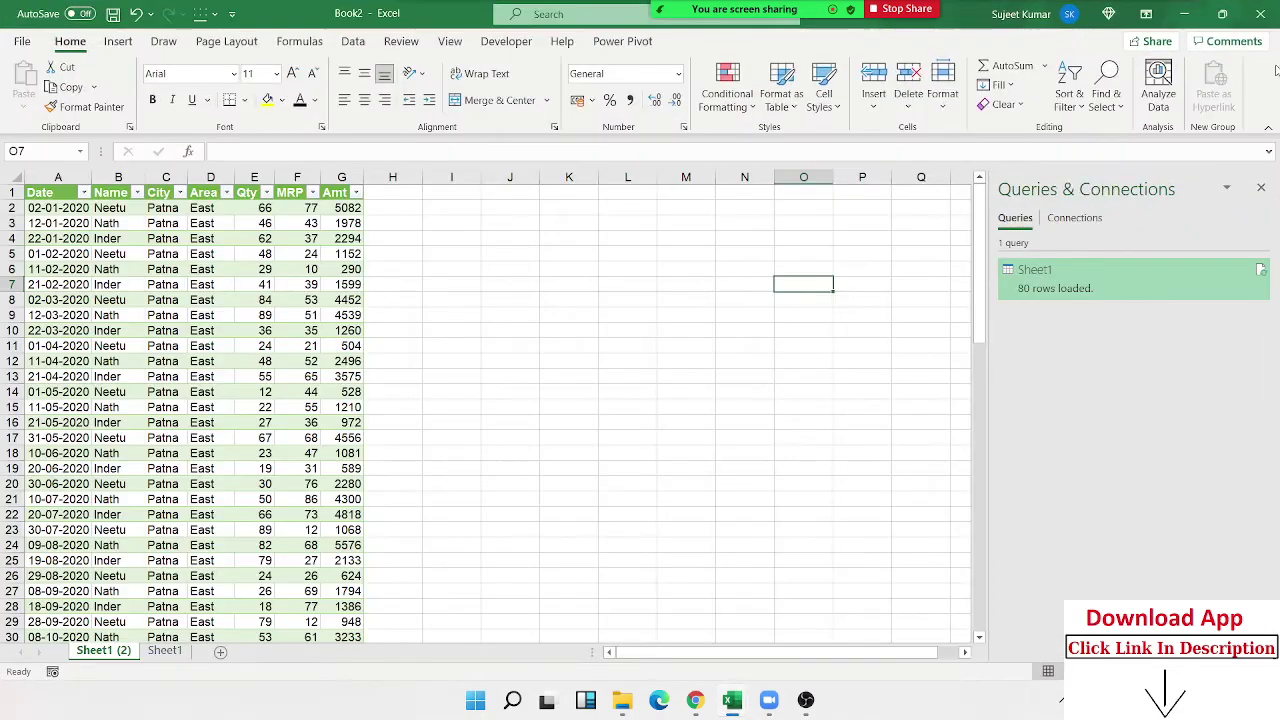
pyautogui.click(1261, 13)
pyautogui.click(708, 440)
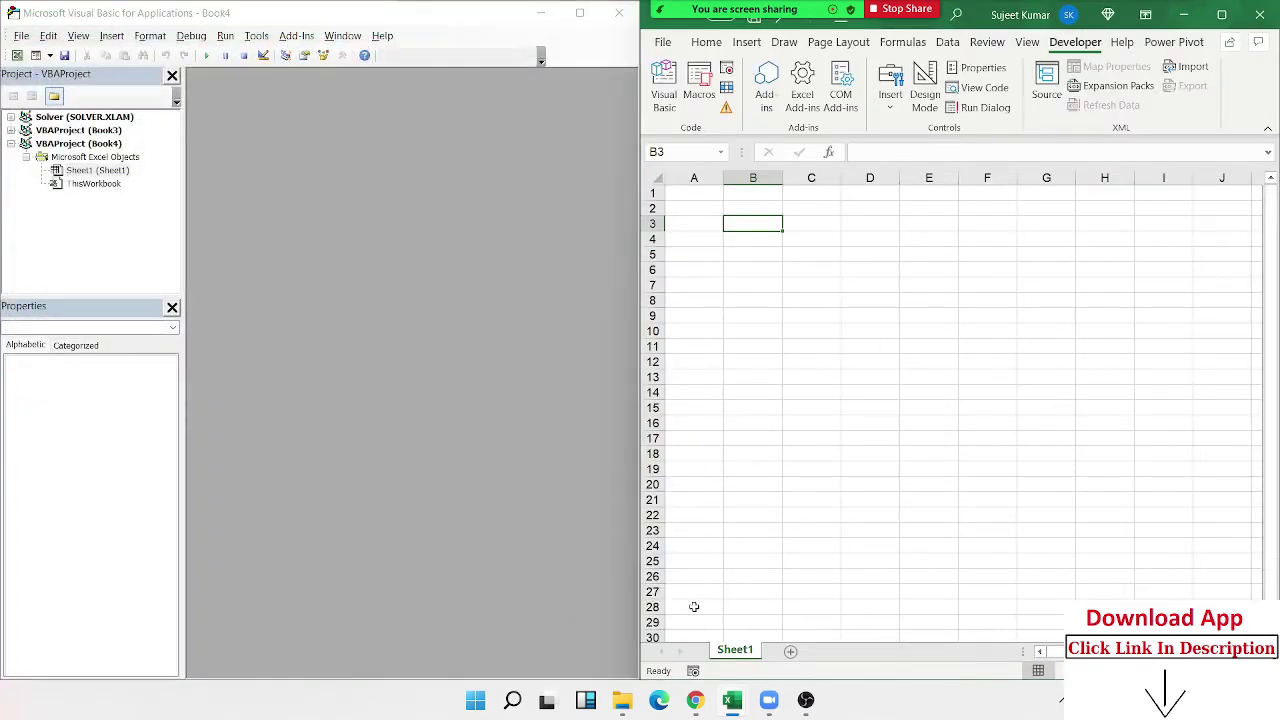
pyautogui.moveTo(703, 697)
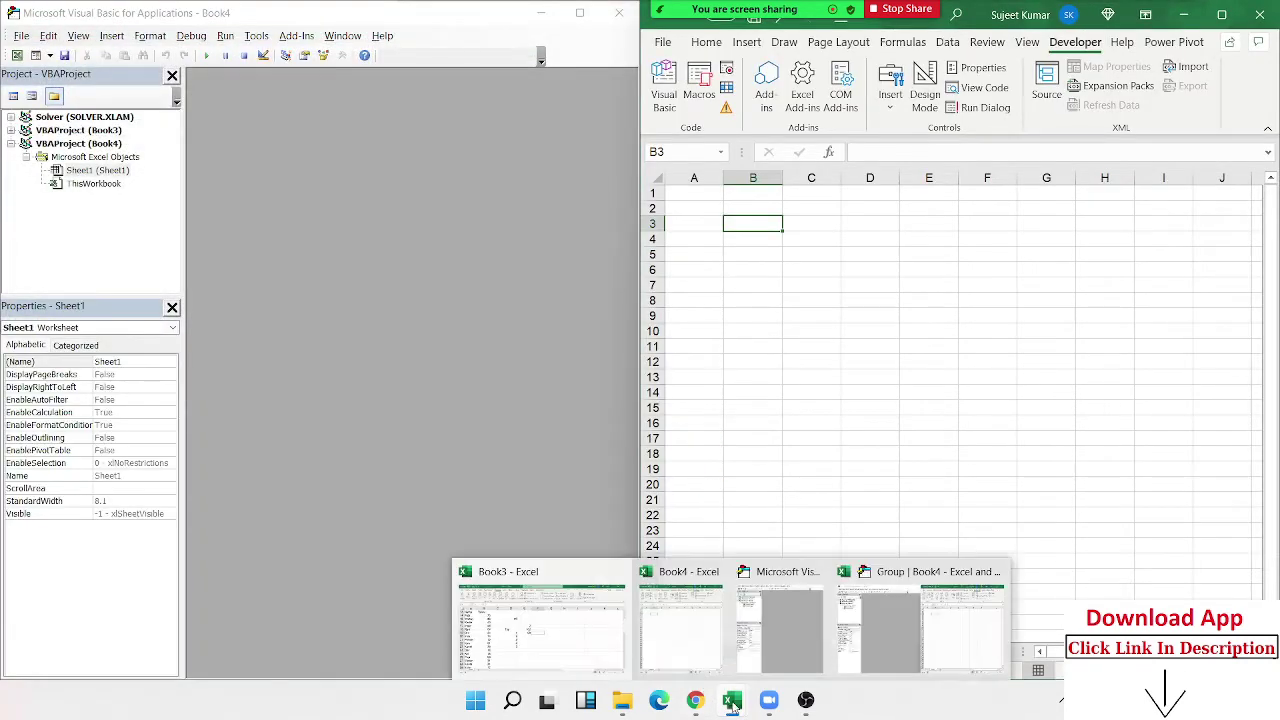
pyautogui.click(534, 625)
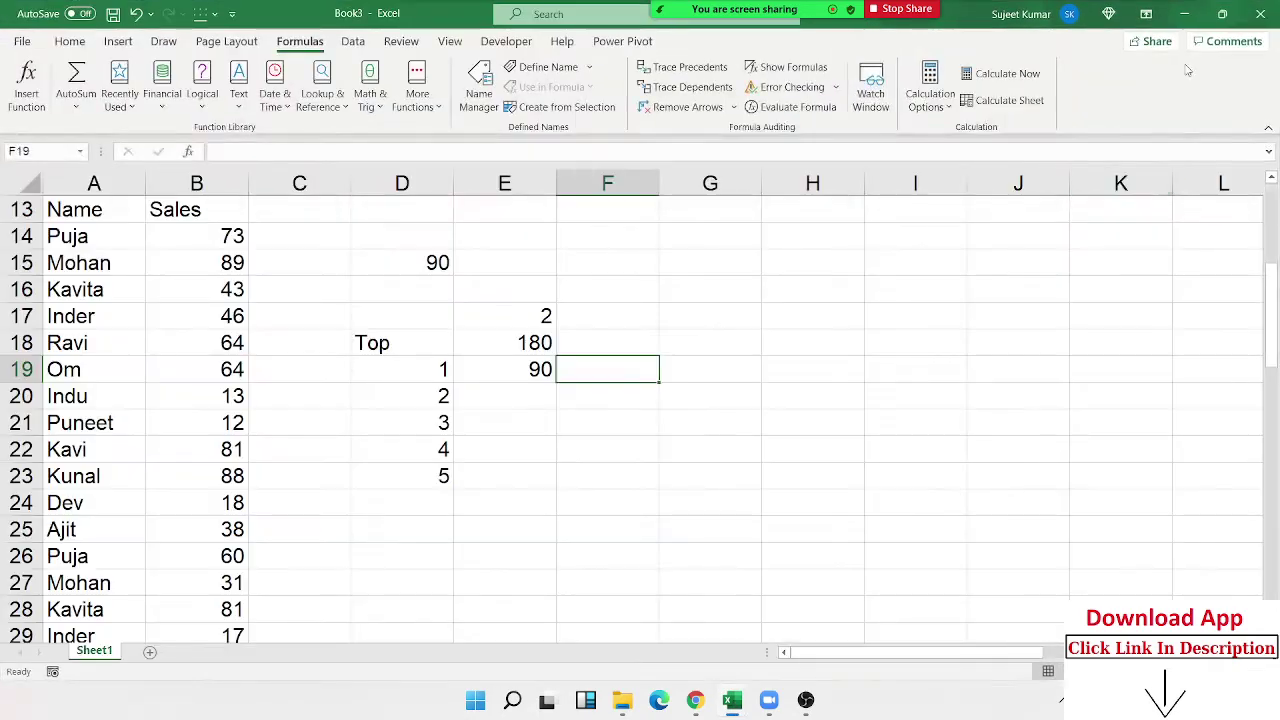
pyautogui.click(1257, 16)
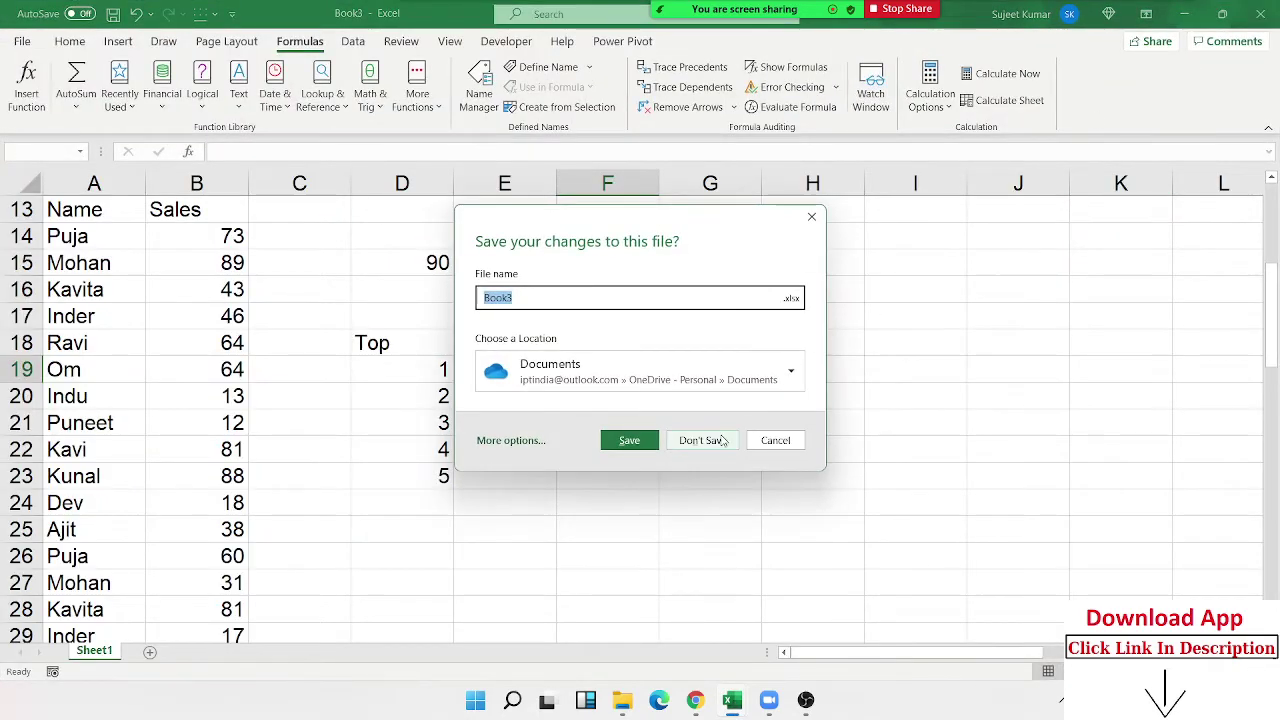
pyautogui.click(719, 437)
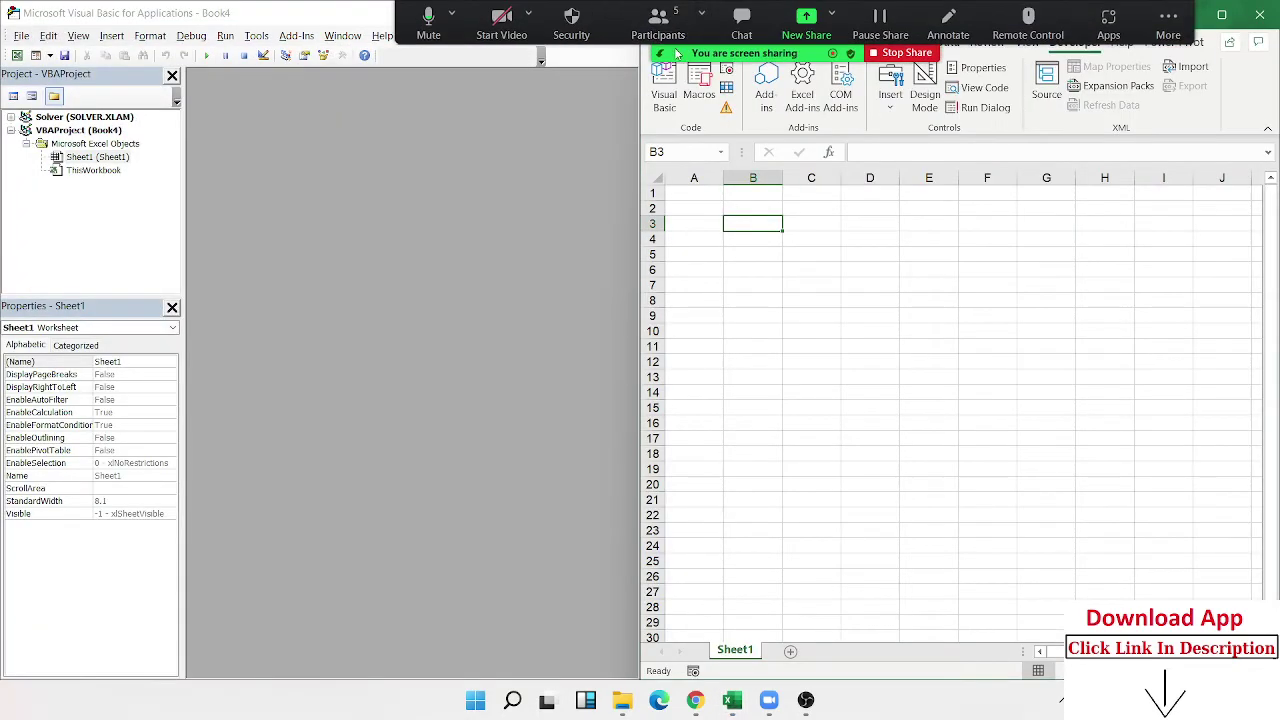
# Check the Zoom participants list, mute the microphone, and bring Book4 back beside the editor
pyautogui.click(660, 30)
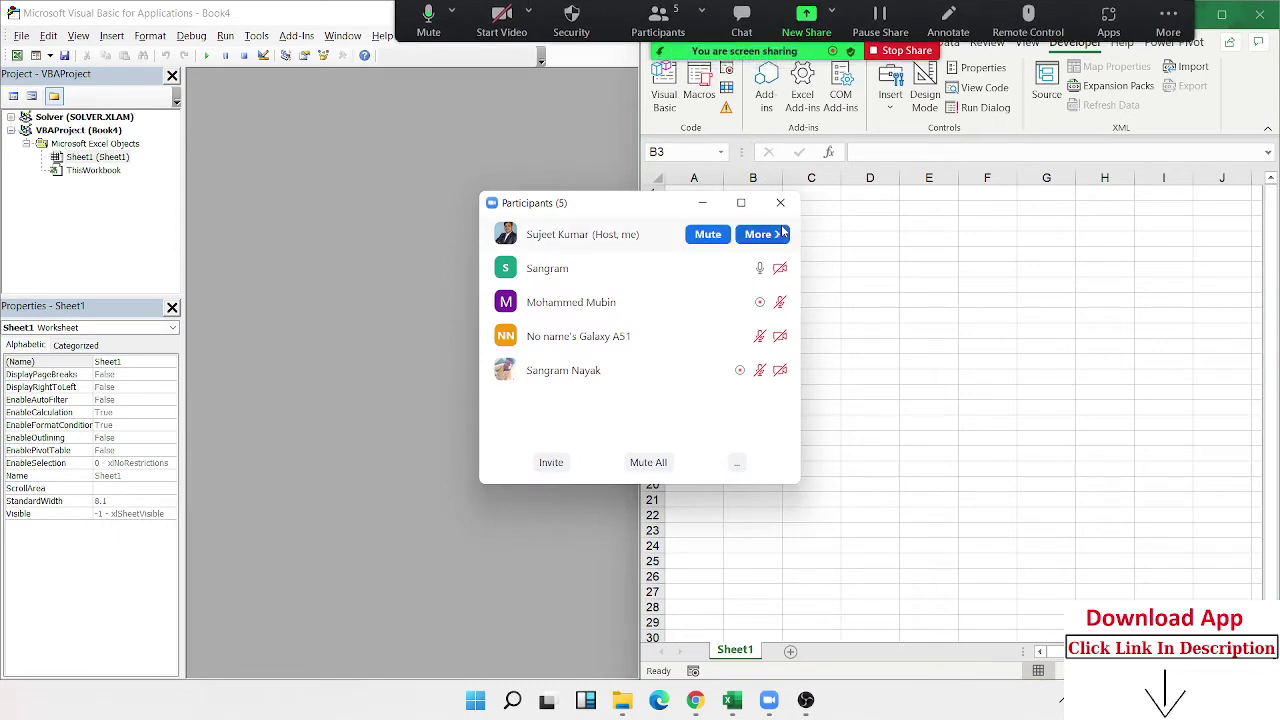
pyautogui.click(781, 204)
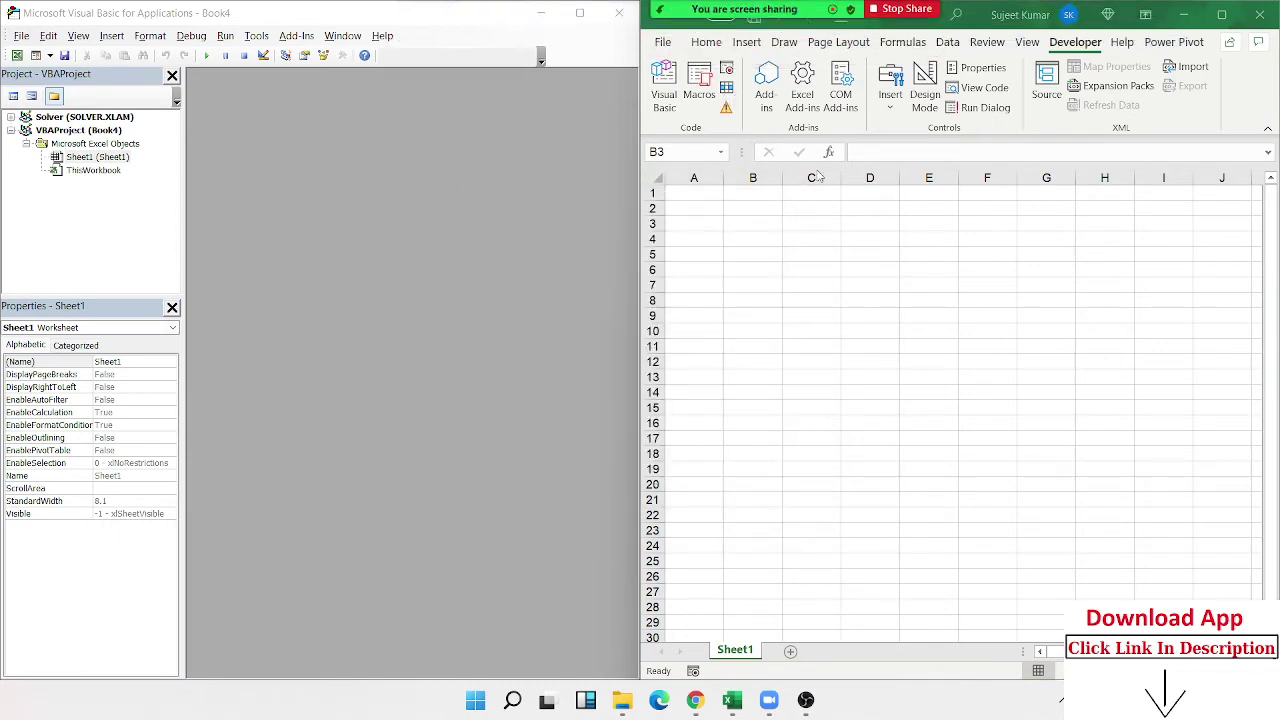
pyautogui.moveTo(744, 9)
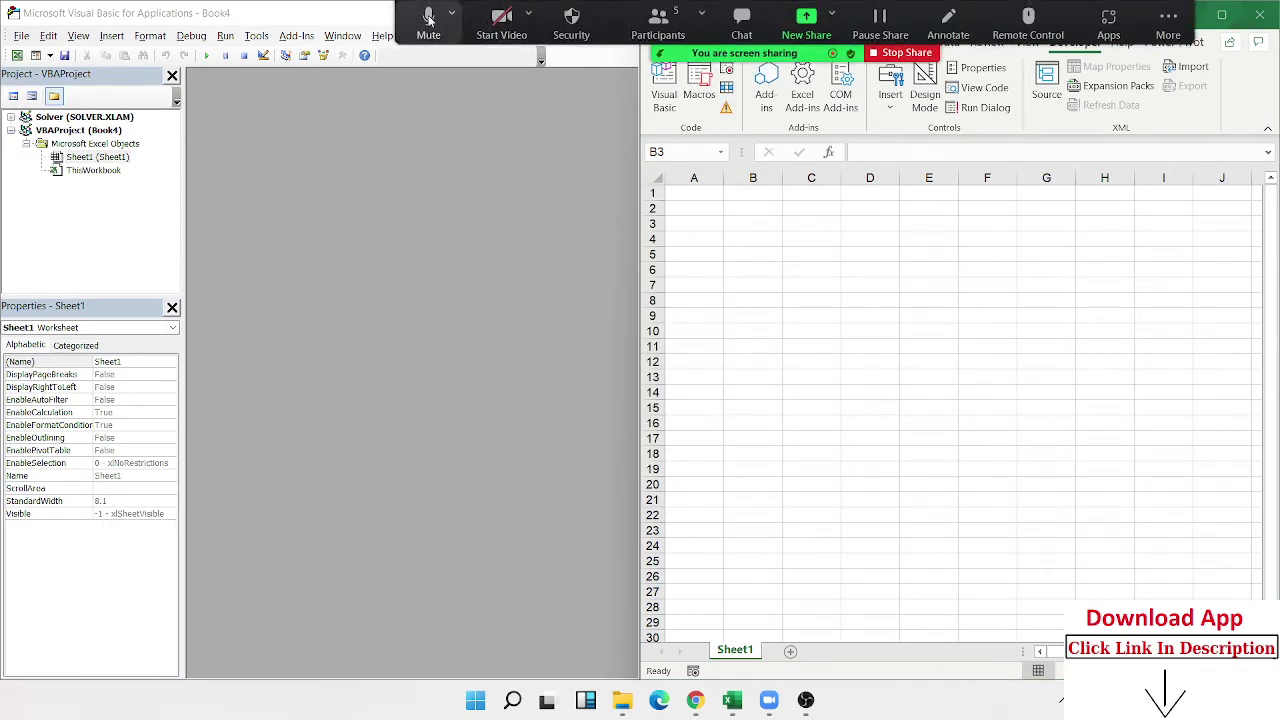
pyautogui.moveTo(735, 700)
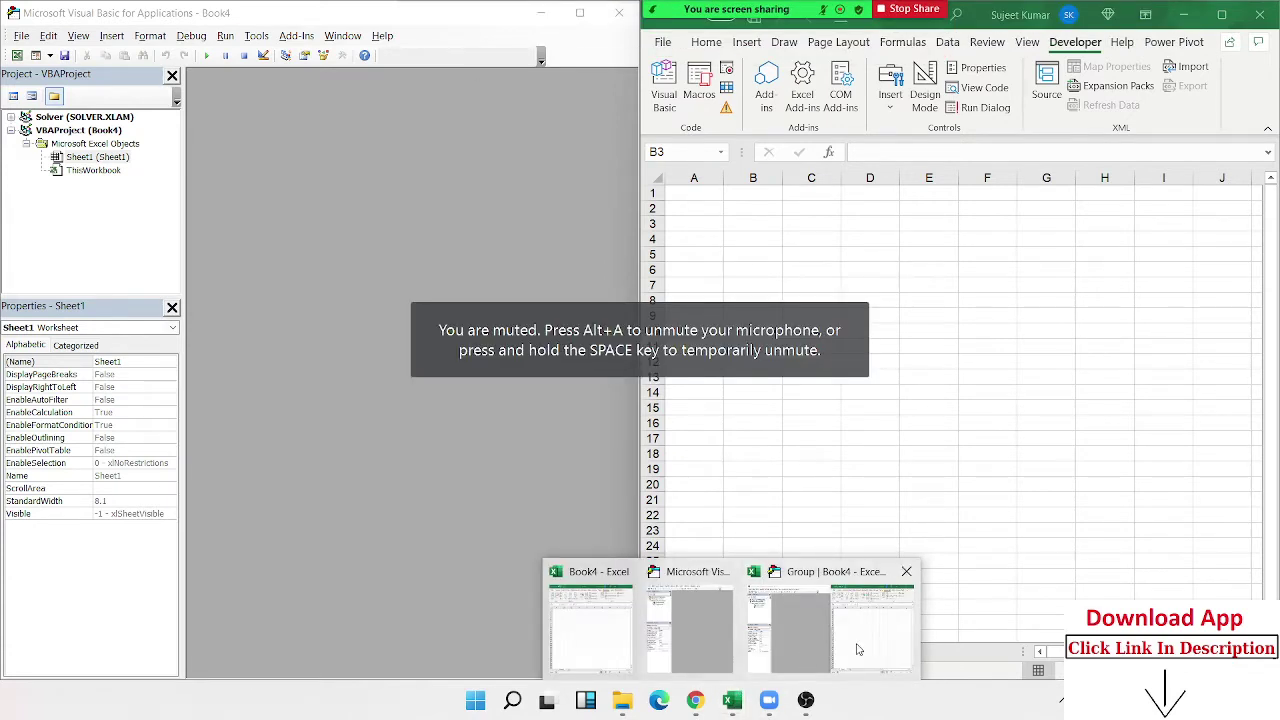
pyautogui.click(786, 641)
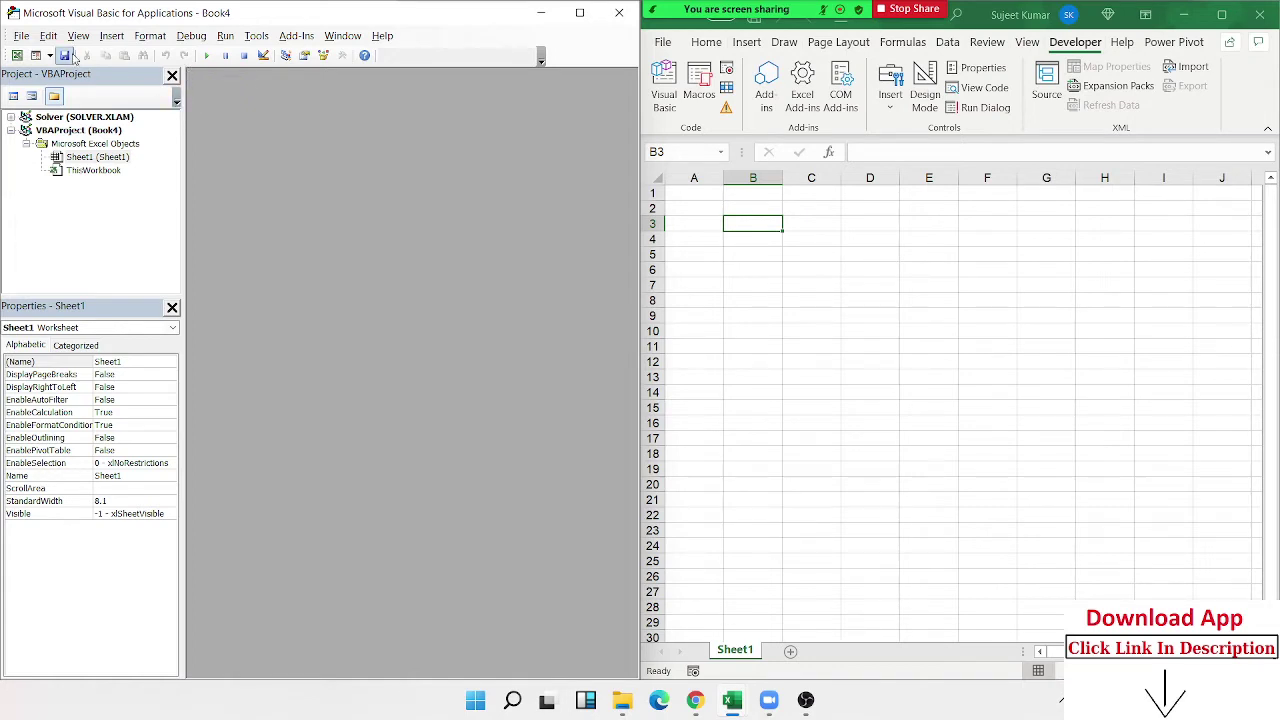
# Insert Module1 into the Book4 project and widen the VBA editor pane
pyautogui.click(108, 37)
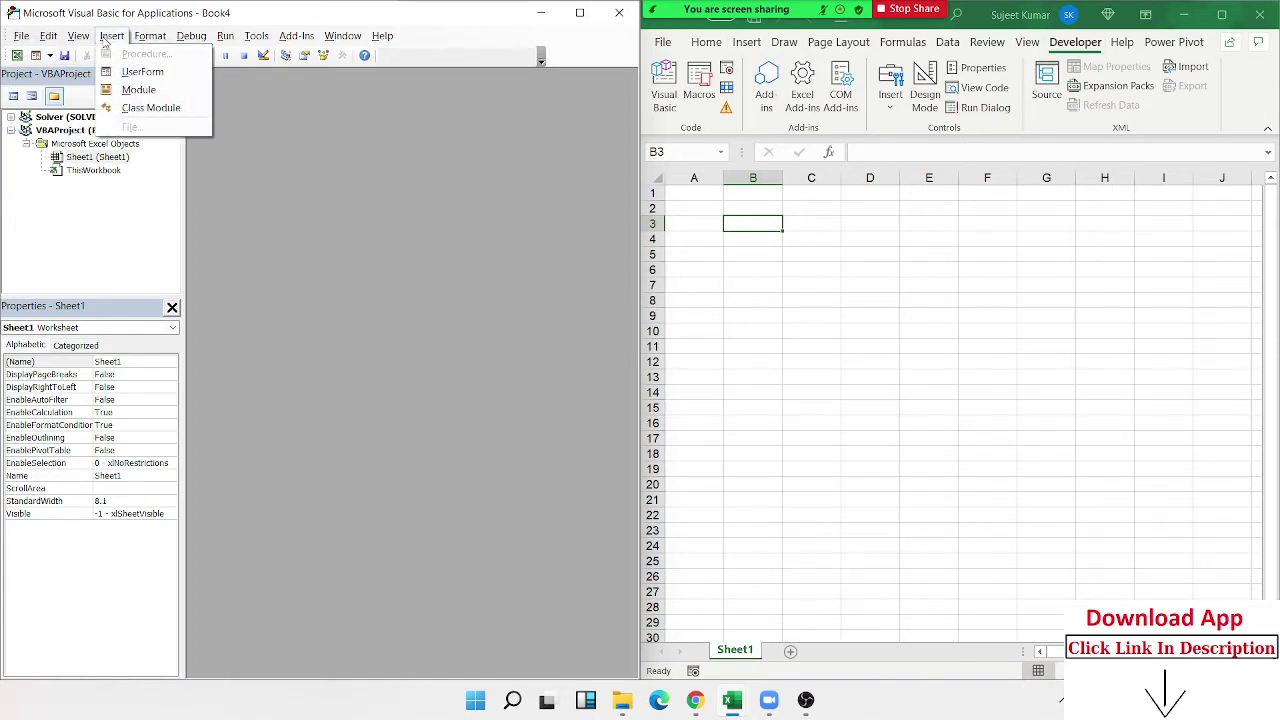
pyautogui.click(135, 89)
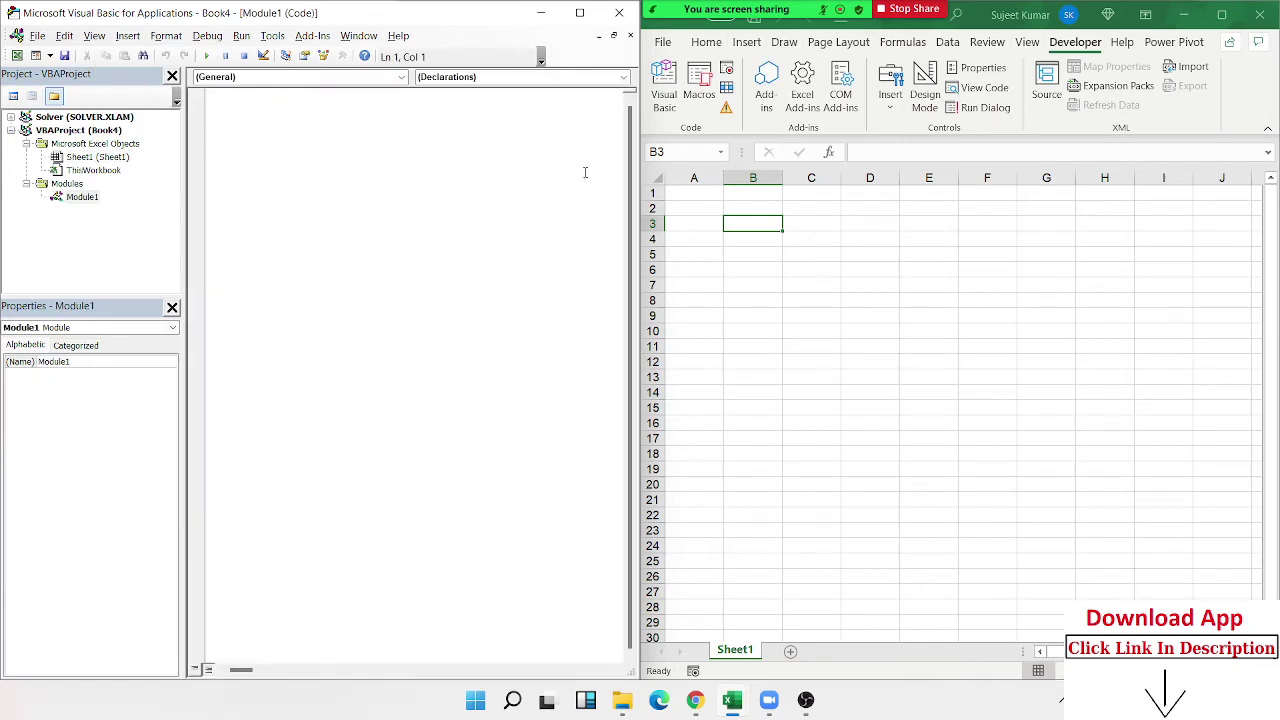
pyautogui.moveTo(639, 243)
pyautogui.moveTo(639, 243); pyautogui.dragTo(721, 244)
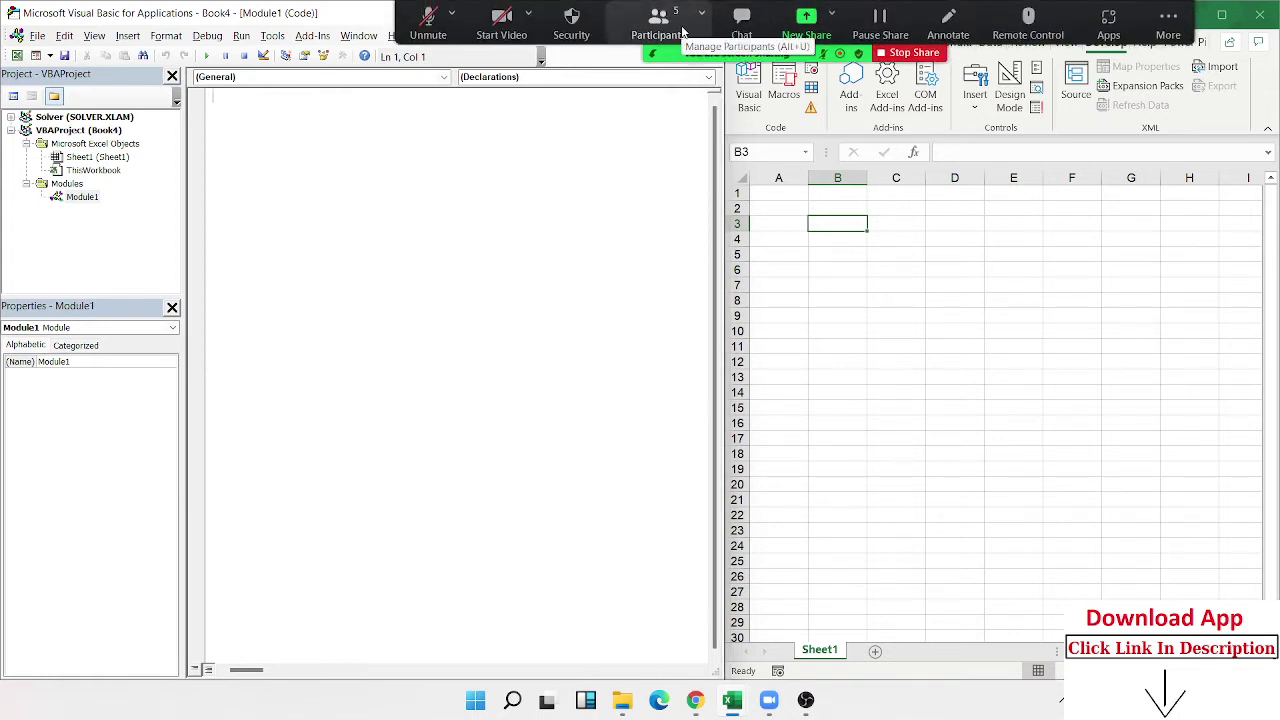
# Open and close the Zoom participants list, then unmute the microphone
pyautogui.click(685, 35)
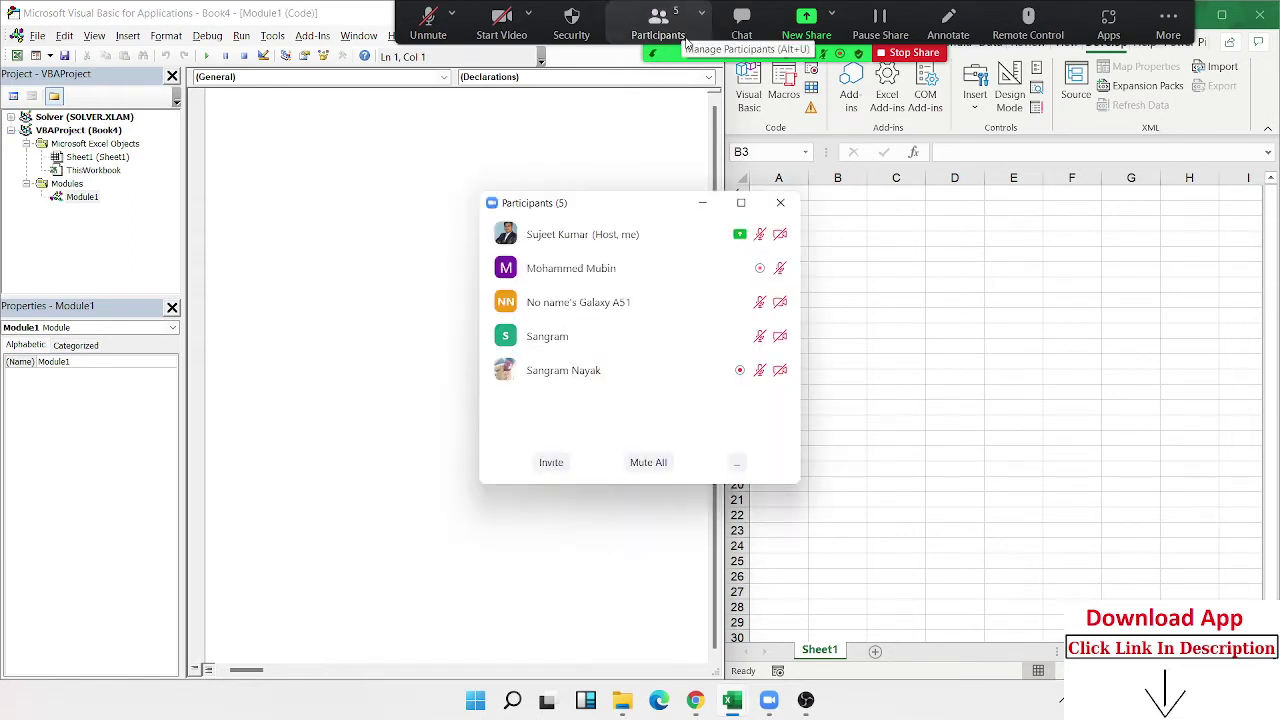
pyautogui.moveTo(617, 363)
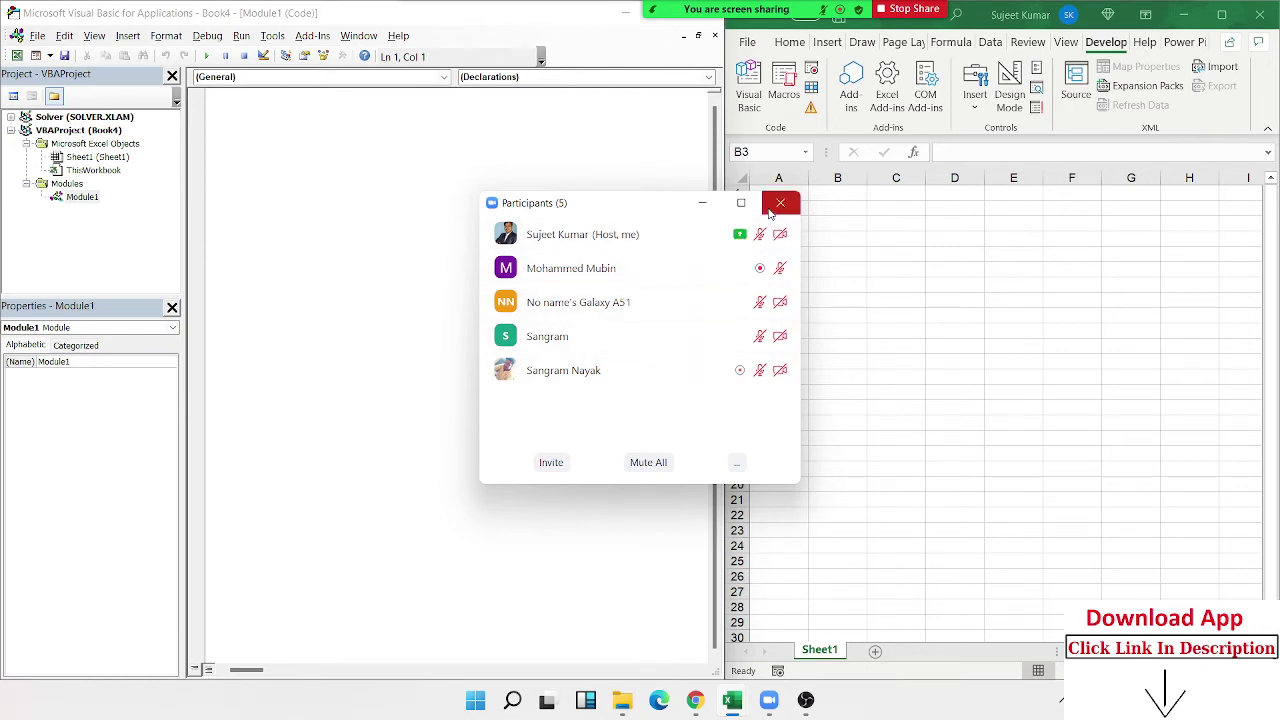
pyautogui.click(780, 203)
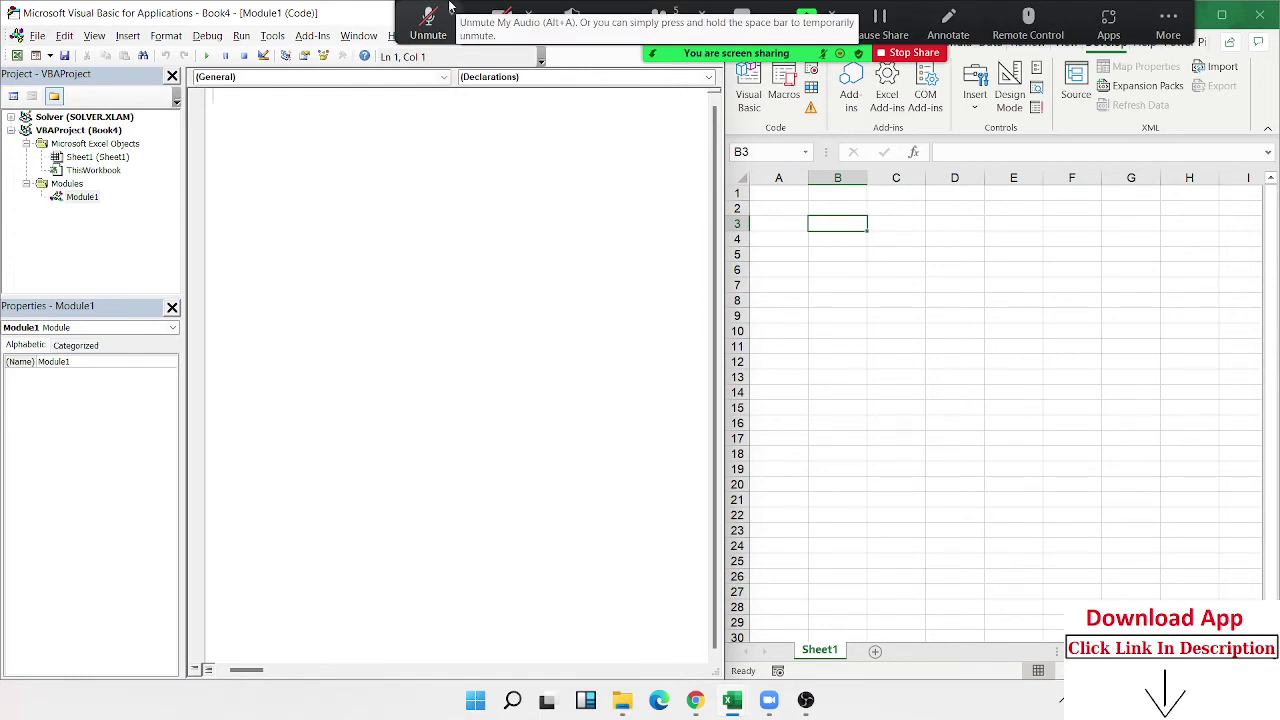
pyautogui.click(449, 7)
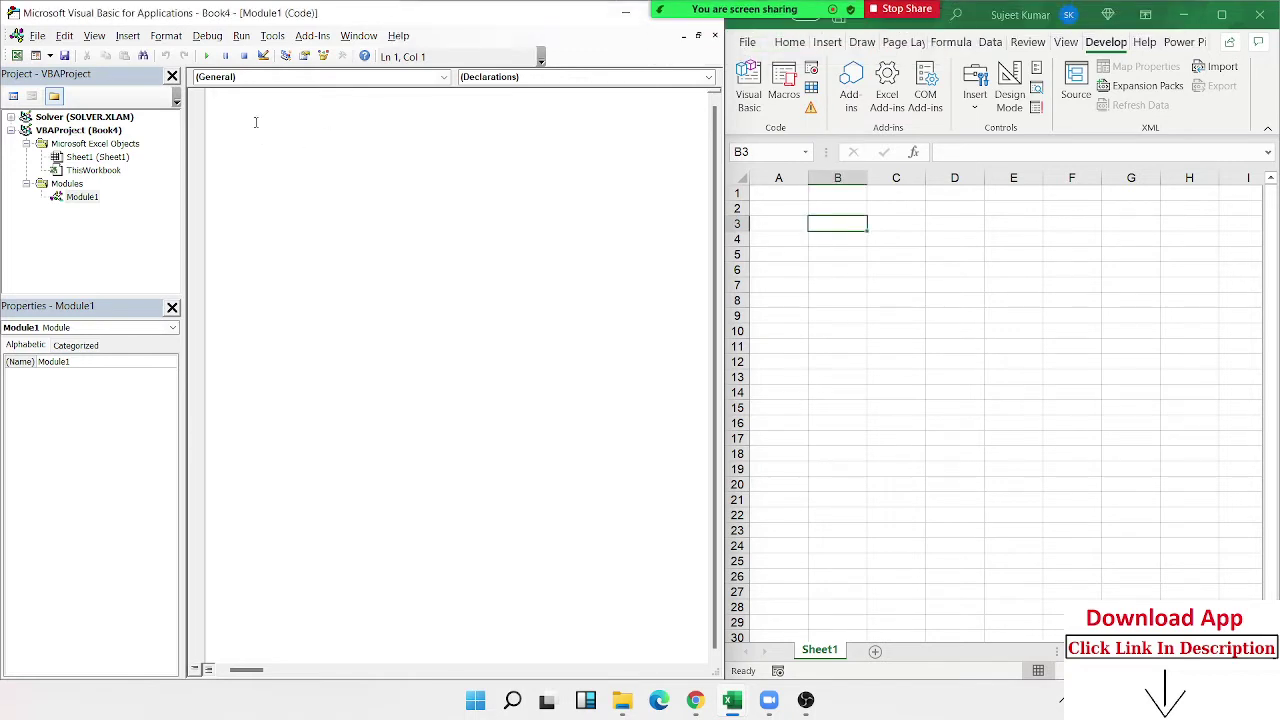
# Enter 21 in B5 and =ISODD(B5) in C5, which returns TRUE
pyautogui.moveTo(838, 254); pyautogui.dragTo(842, 238)
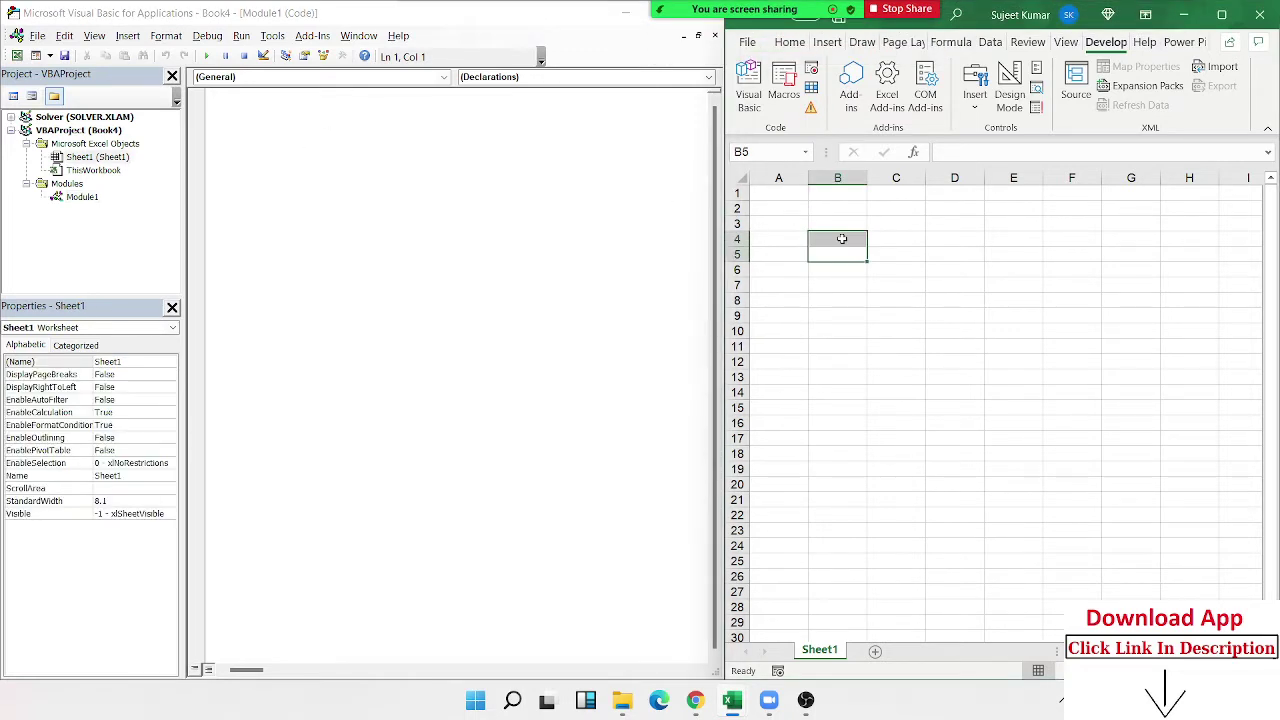
pyautogui.write('21')
pyautogui.press('Right')
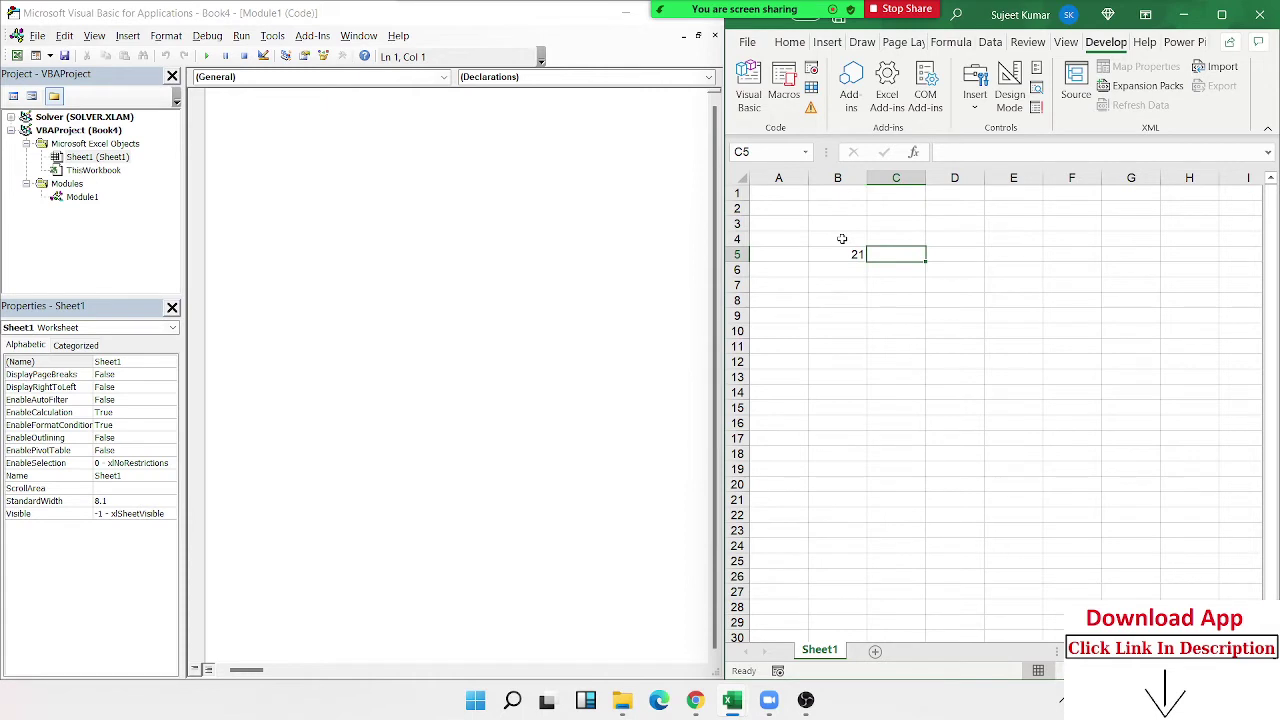
pyautogui.write('=i')
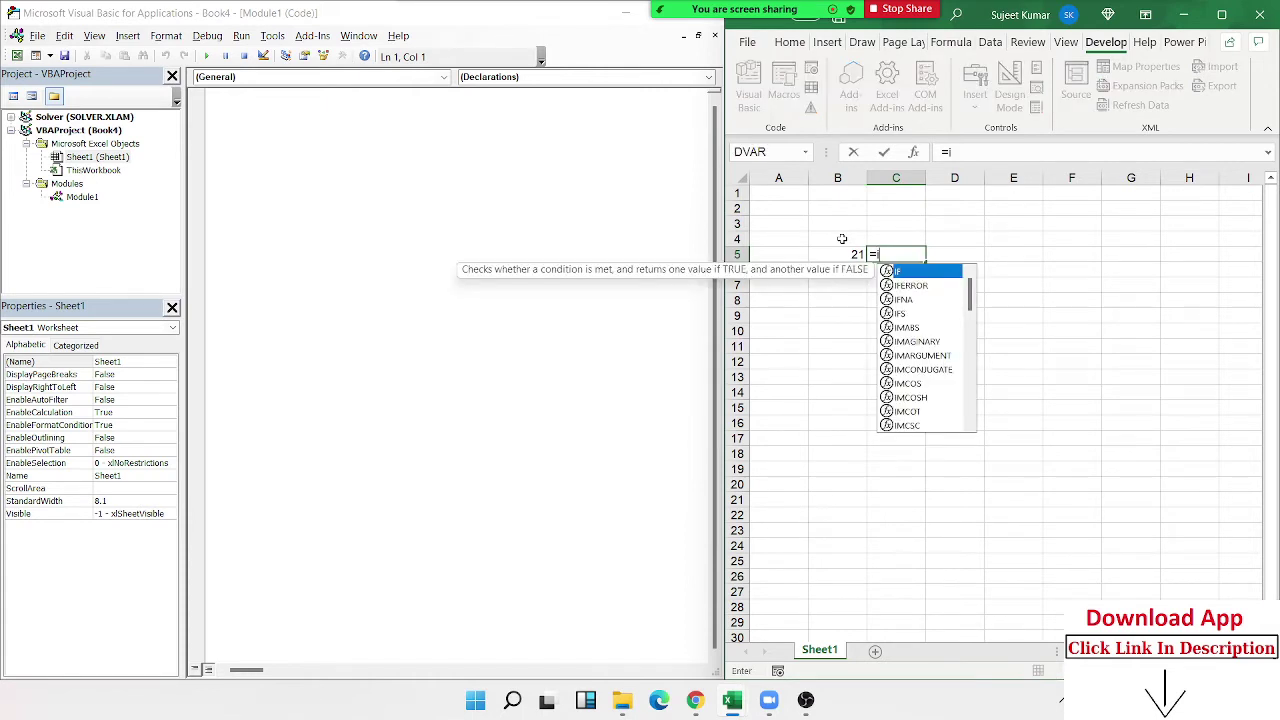
pyautogui.write('o')
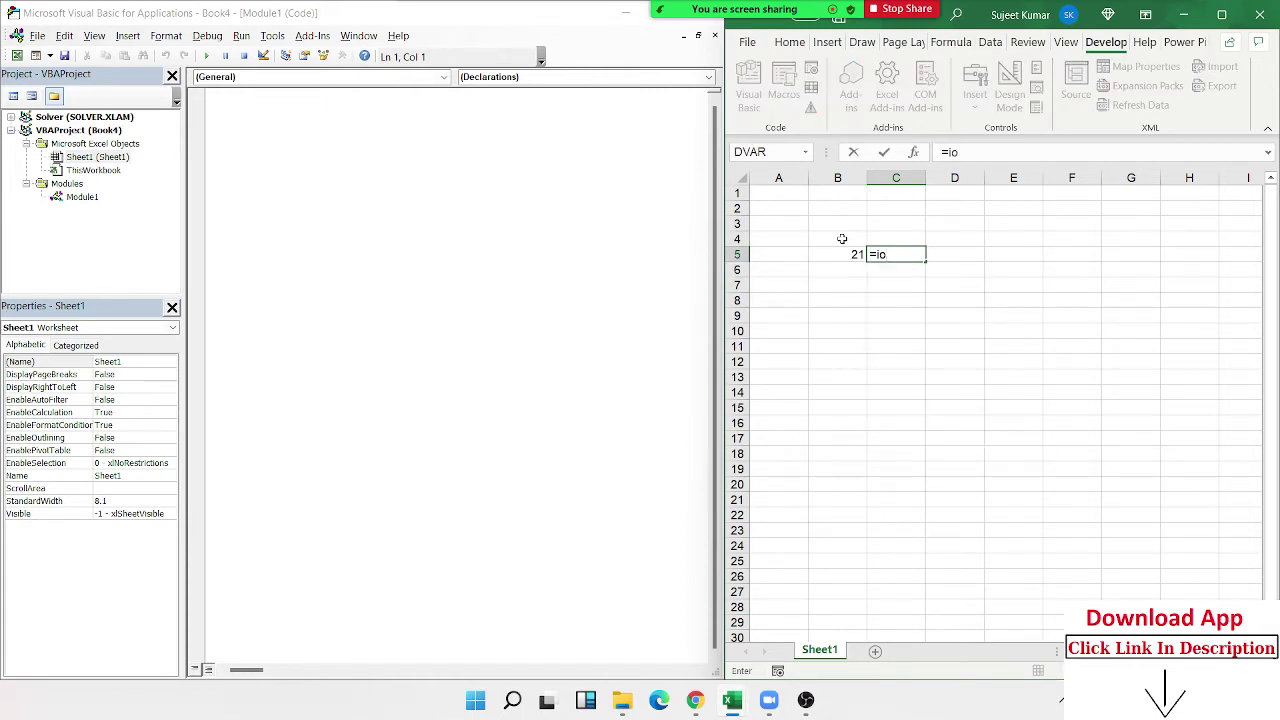
pyautogui.press('BackSpace')
pyautogui.write('so')
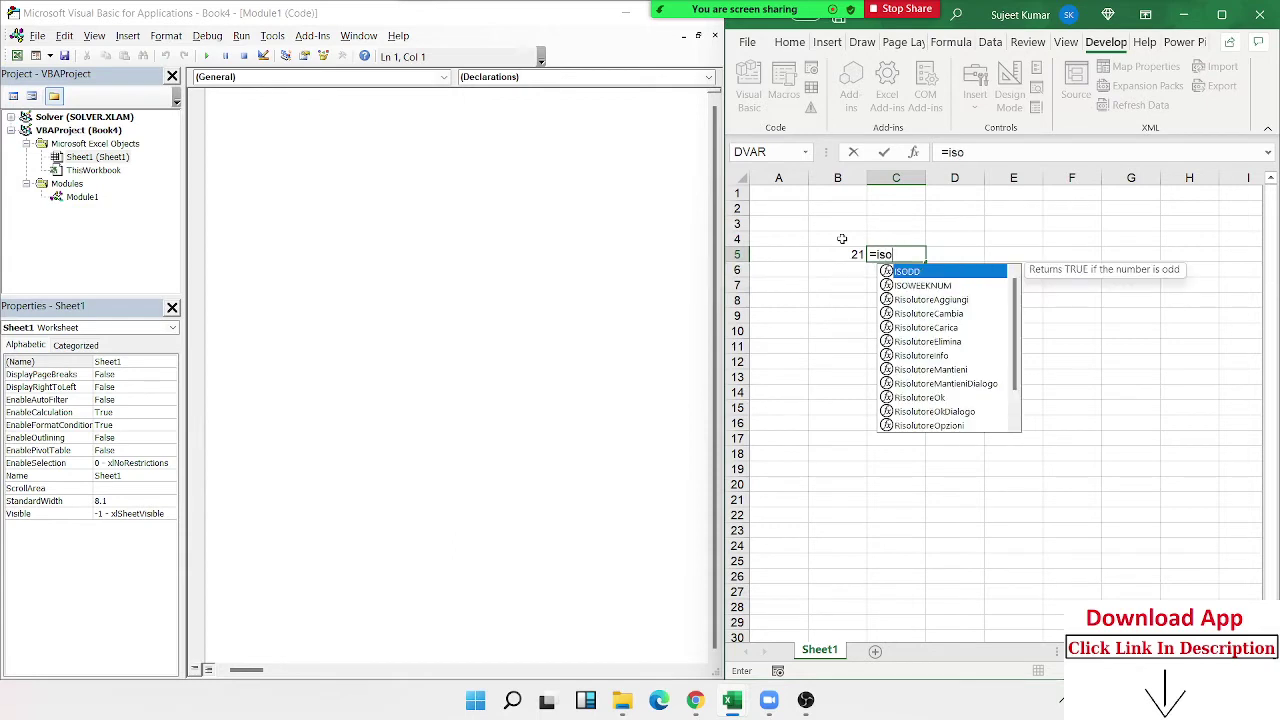
pyautogui.write('d')
pyautogui.press('Tab')
pyautogui.press('Left')
pyautogui.press('Return')
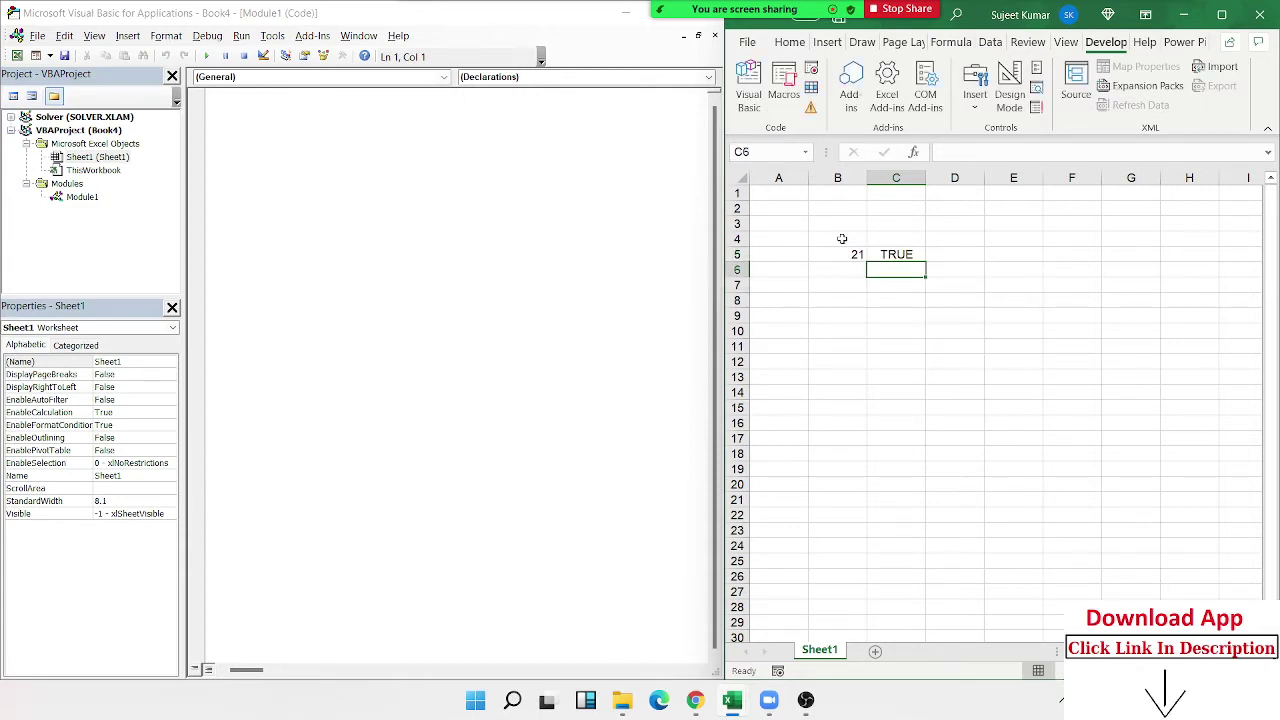
pyautogui.press('Up')
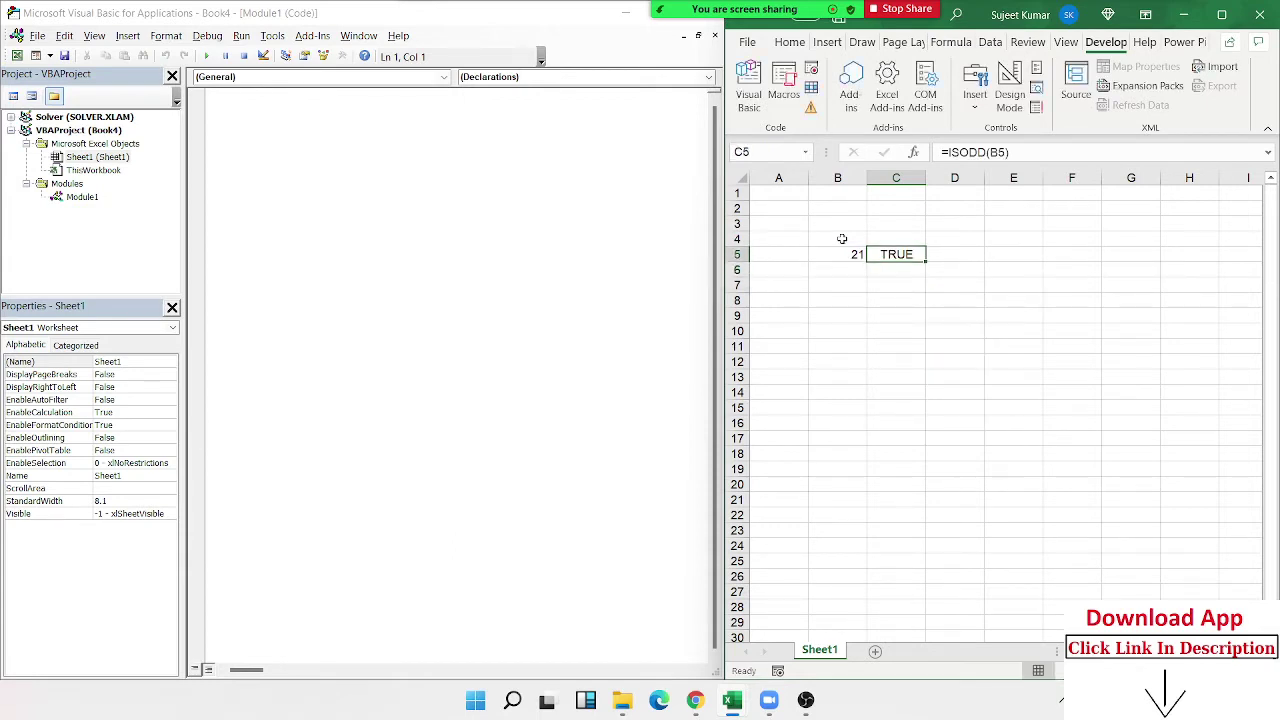
pyautogui.press('Tab')
pyautogui.press('Return')
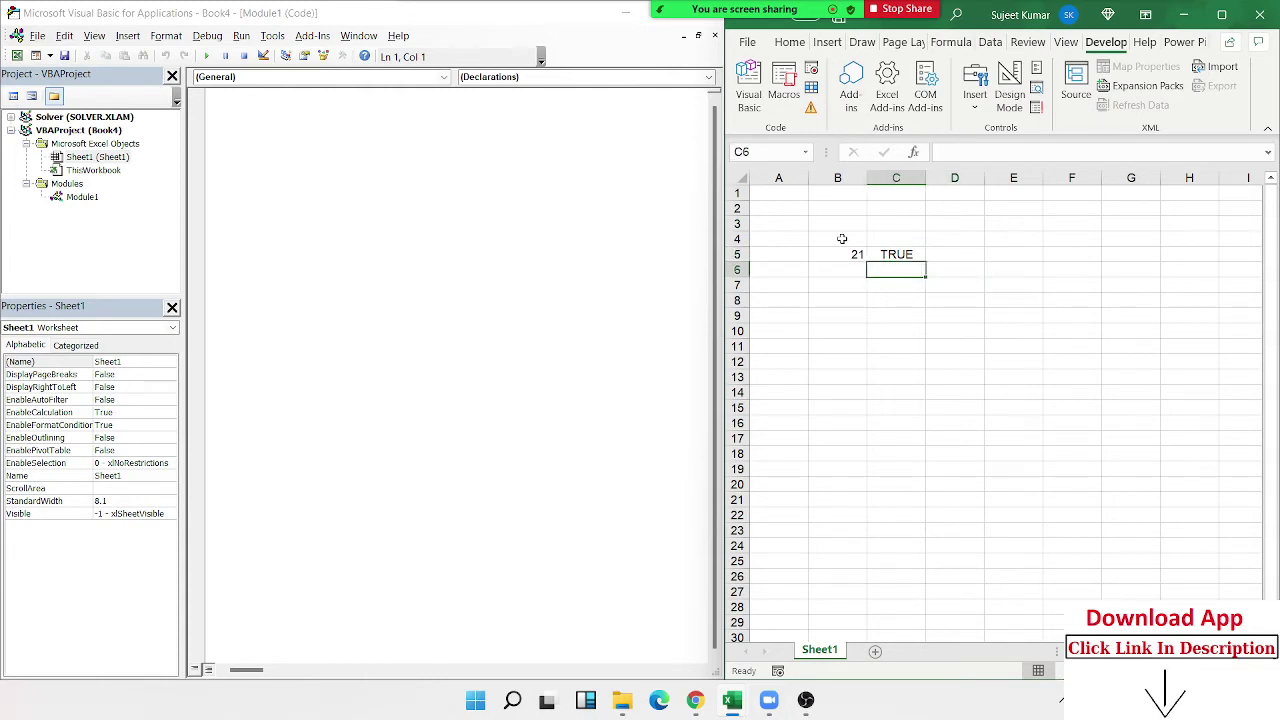
# Enter an ISEVEN formula on B5 in C6, returning FALSE
pyautogui.write('=is')
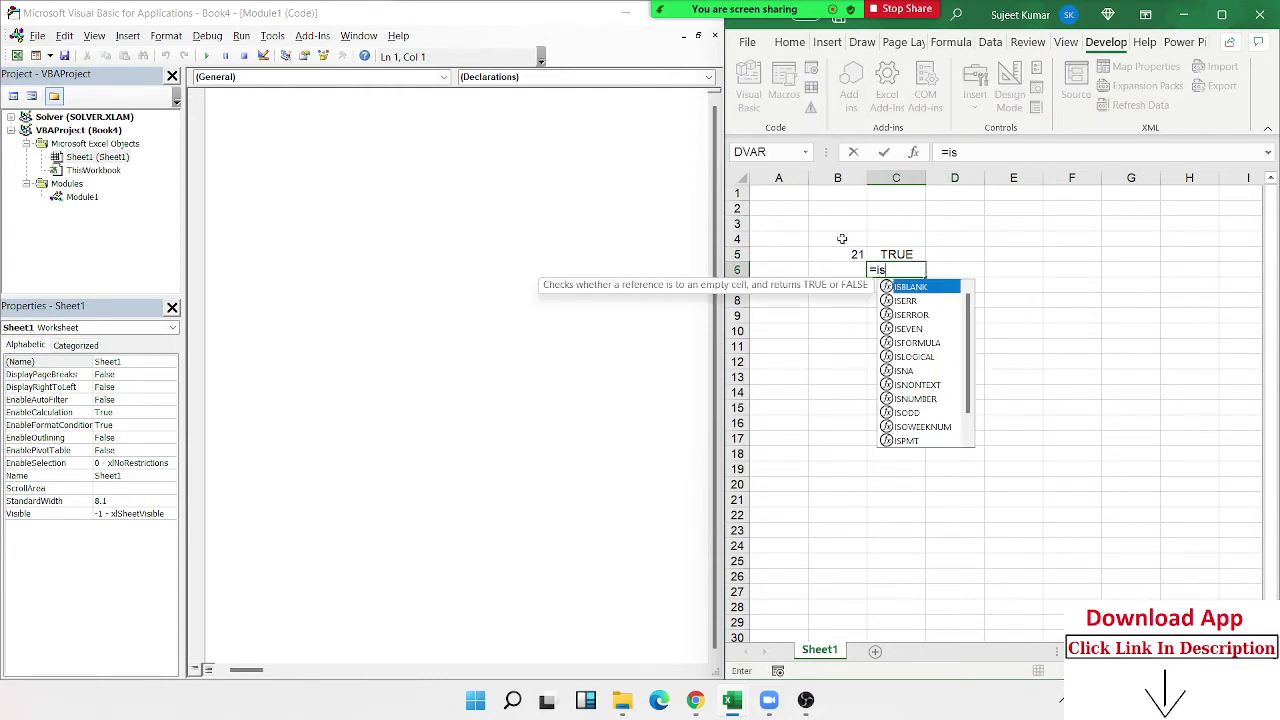
pyautogui.write('e')
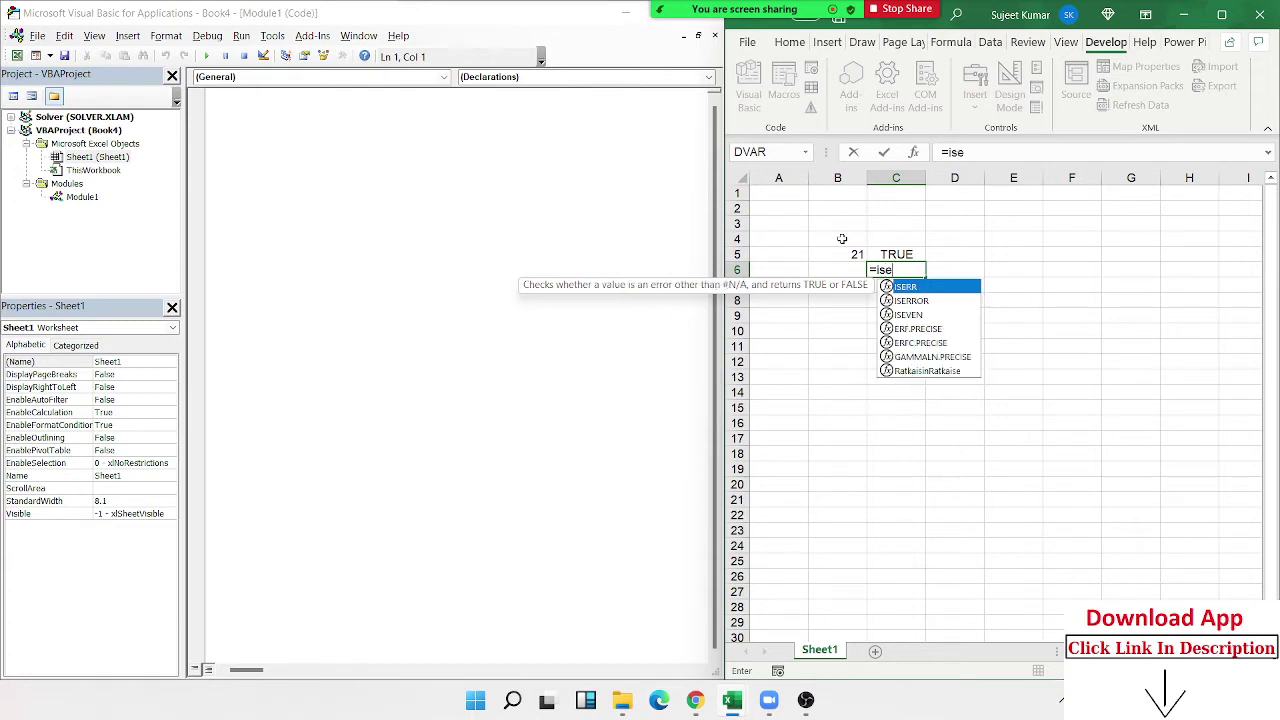
pyautogui.press('Down')
pyautogui.press('Down')
pyautogui.press('Tab')
pyautogui.press('Left')
pyautogui.press('Up')
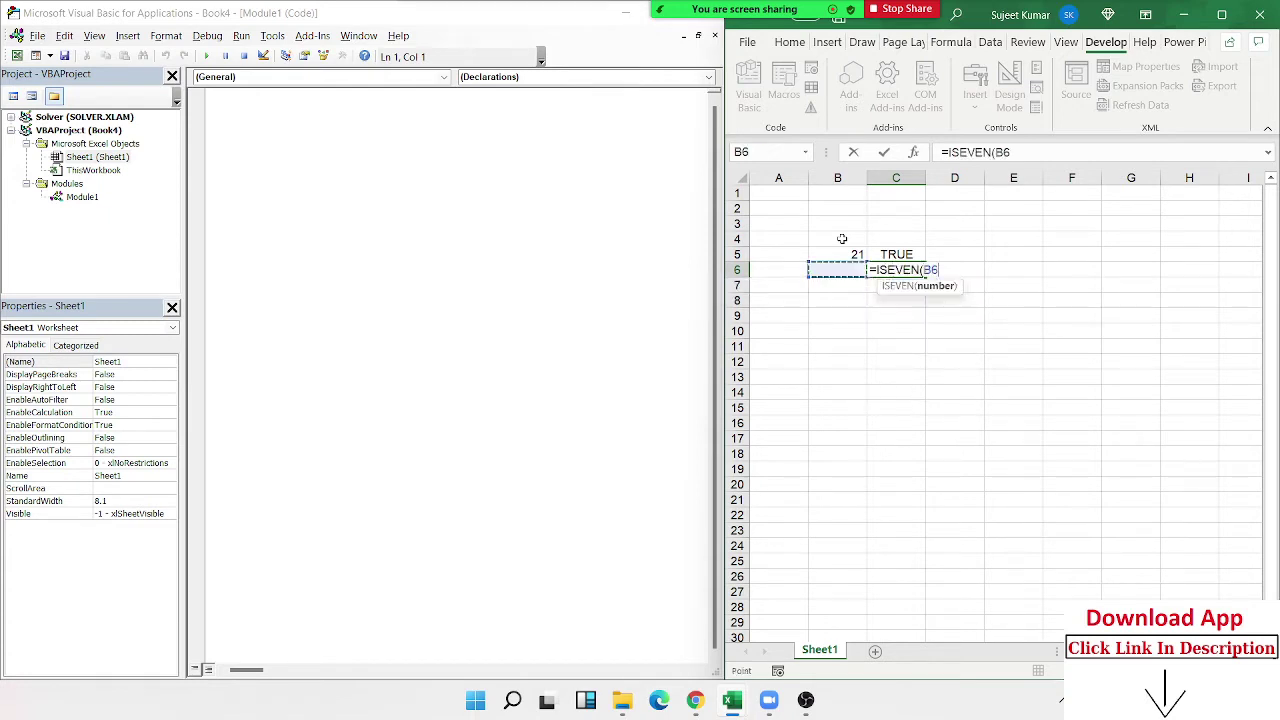
pyautogui.press('Return')
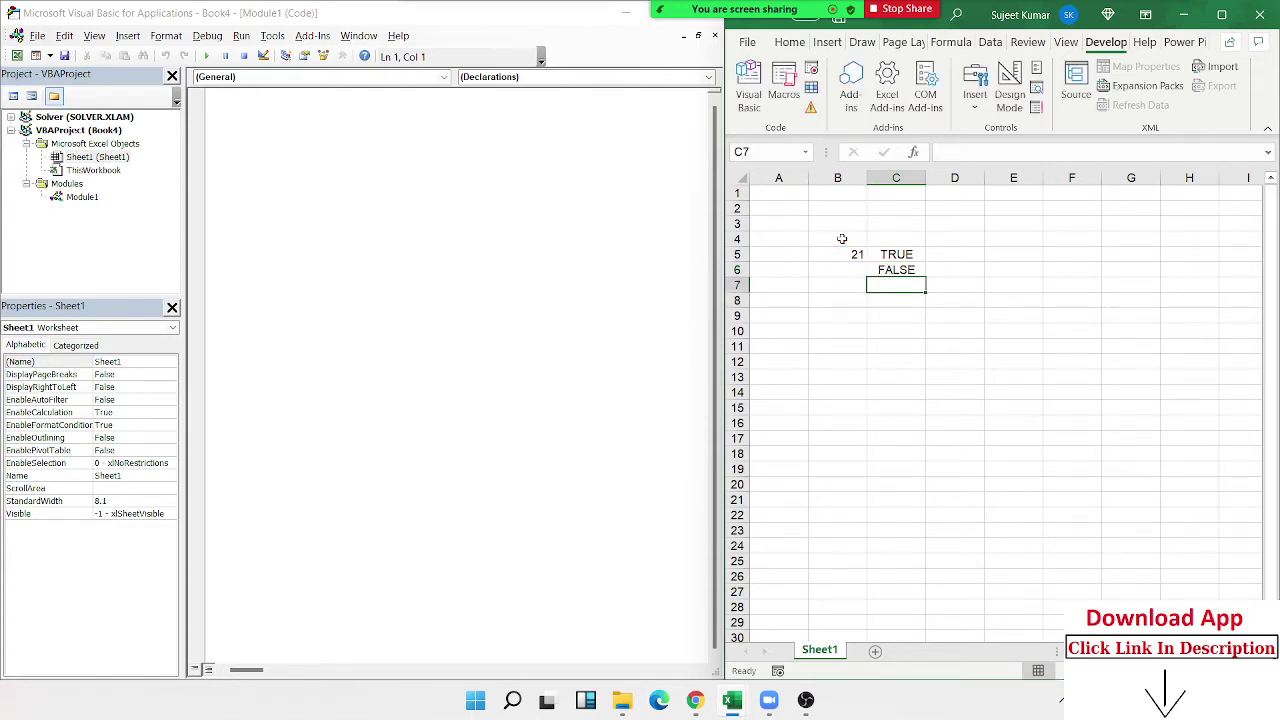
pyautogui.press('Up')
pyautogui.press('Down')
# Abandon the unfinished =ISP entry in C7 and delete the test values in B4:C7
pyautogui.write('=')
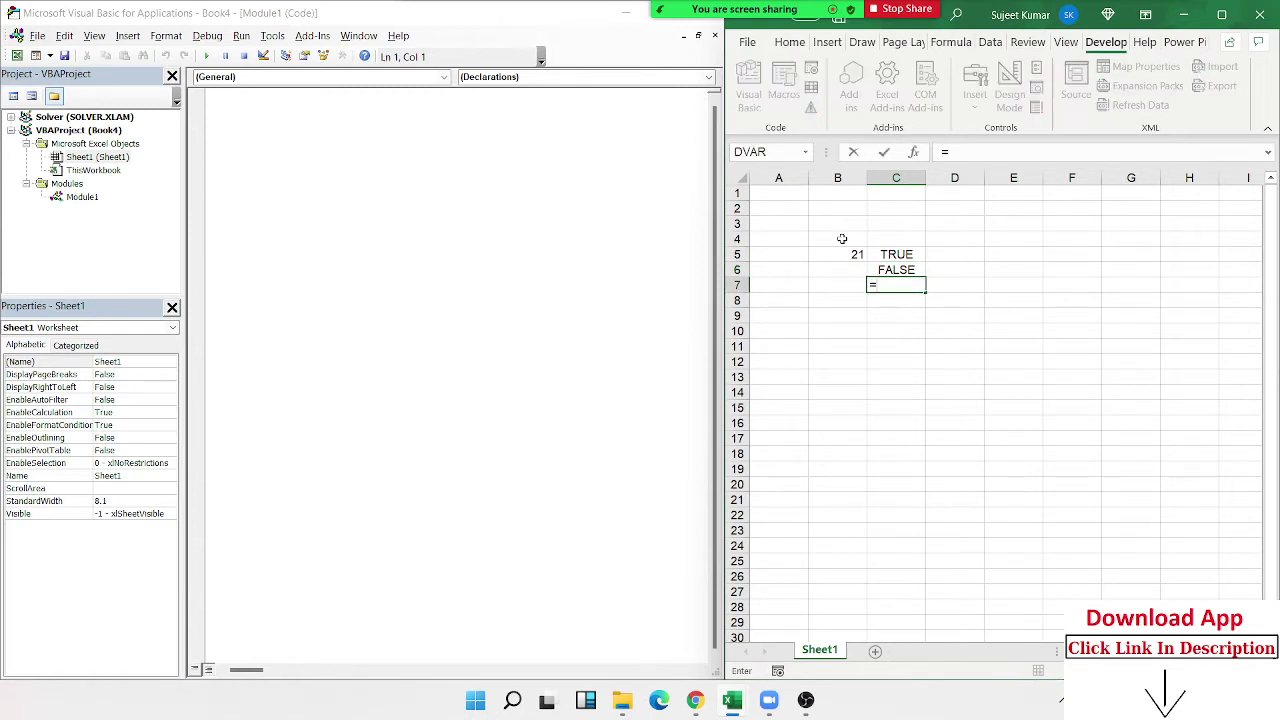
pyautogui.write('i')
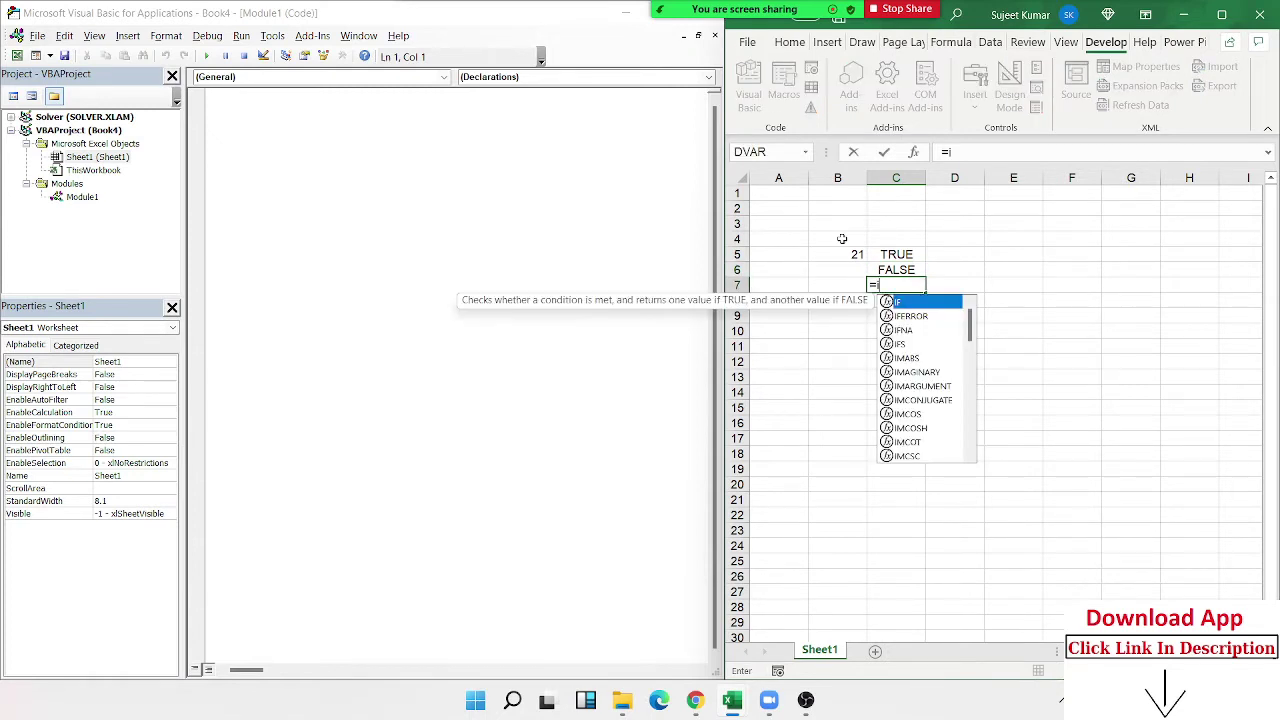
pyautogui.write('sp')
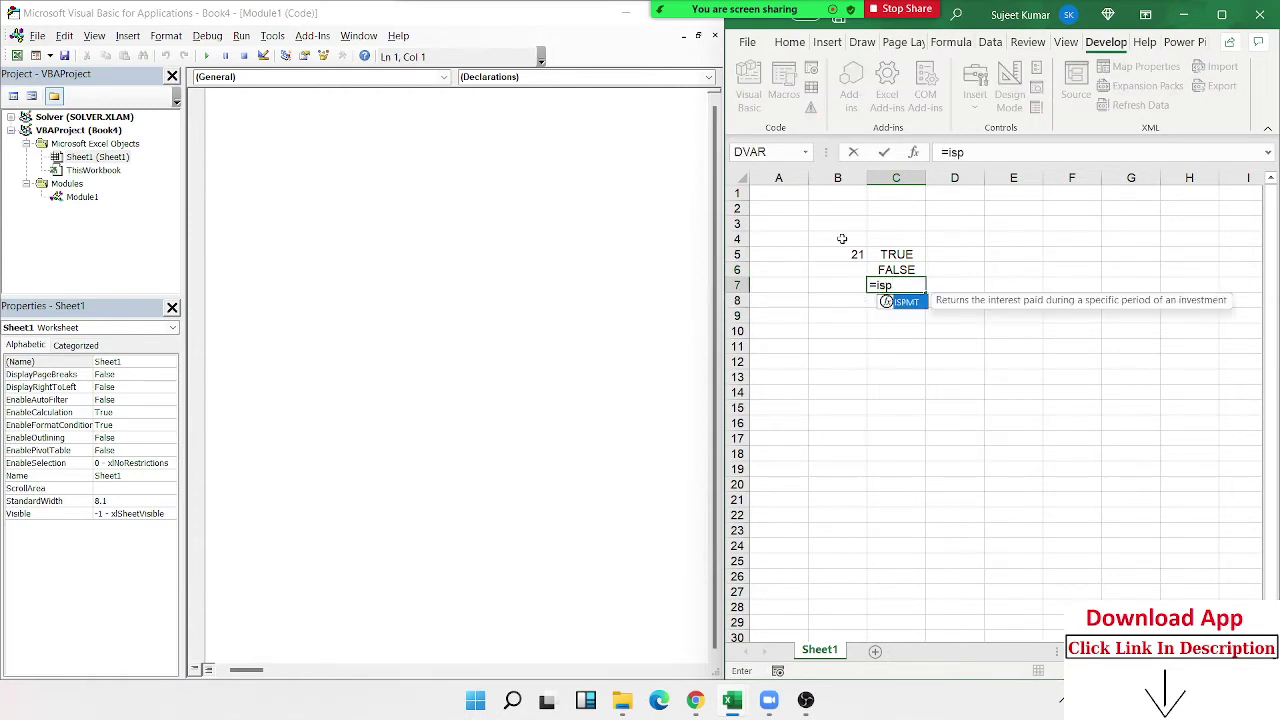
pyautogui.press('Escape')
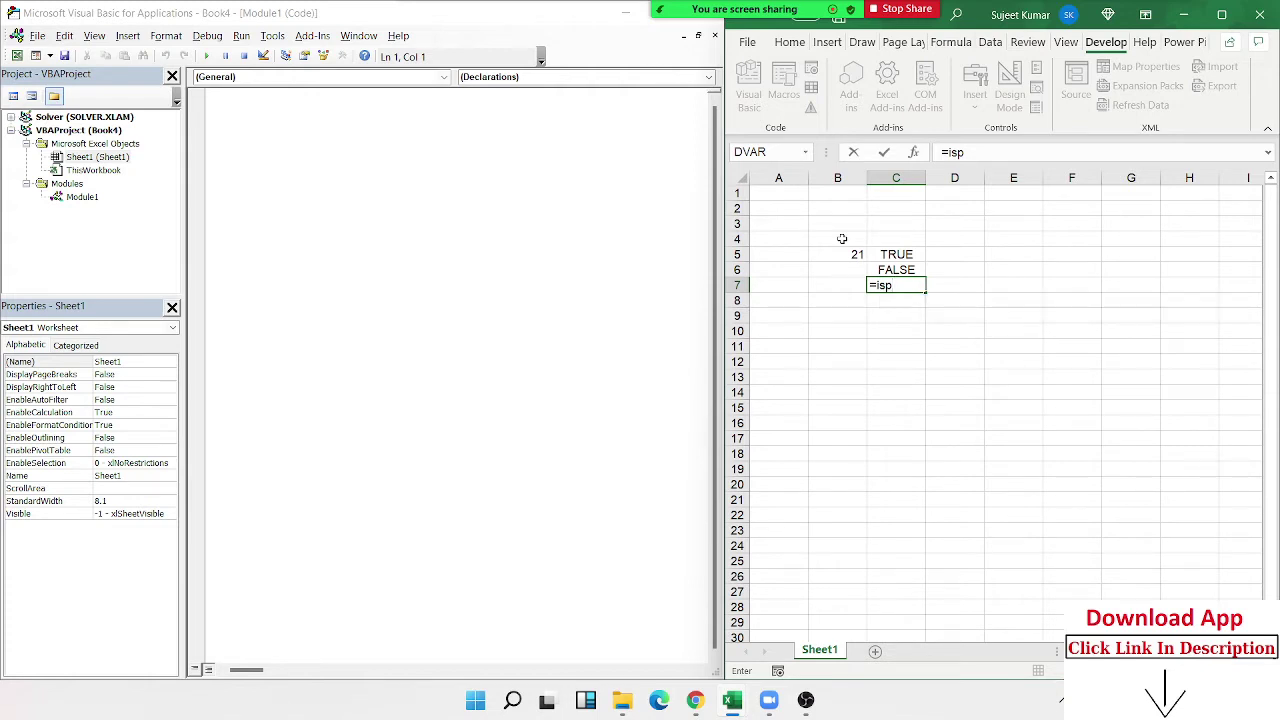
pyautogui.press('Escape')
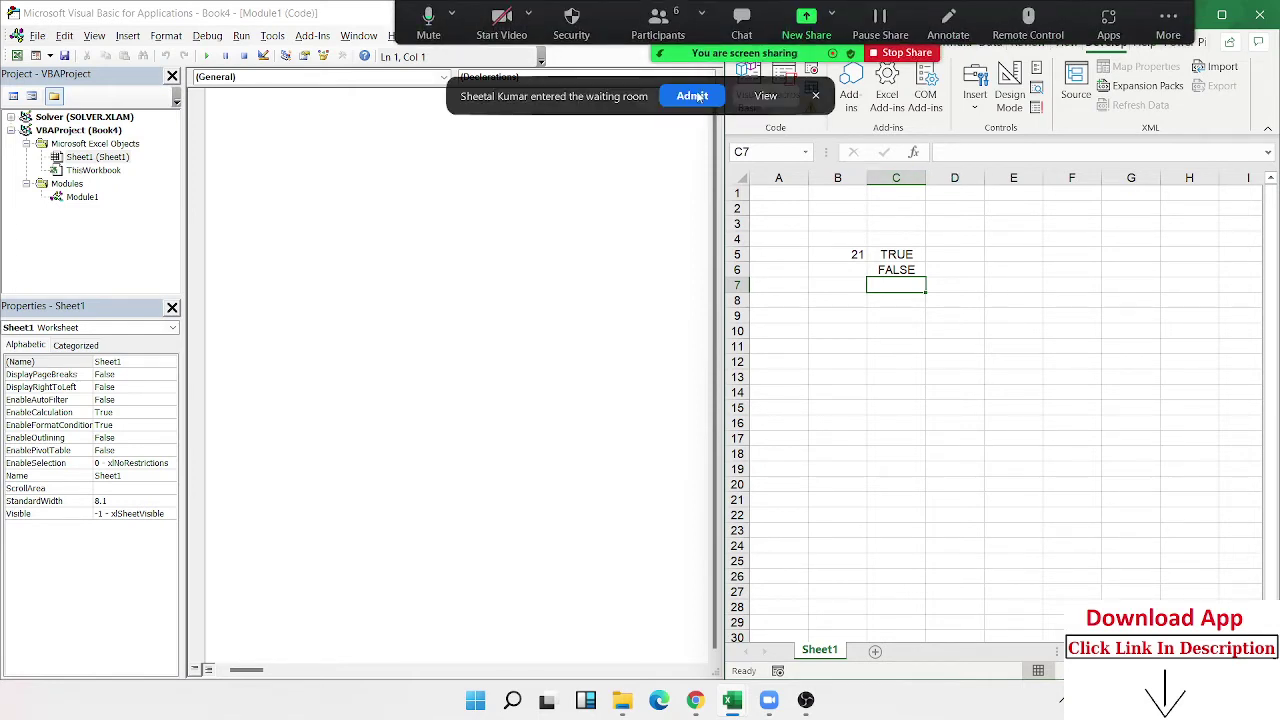
pyautogui.moveTo(848, 242); pyautogui.dragTo(896, 289)
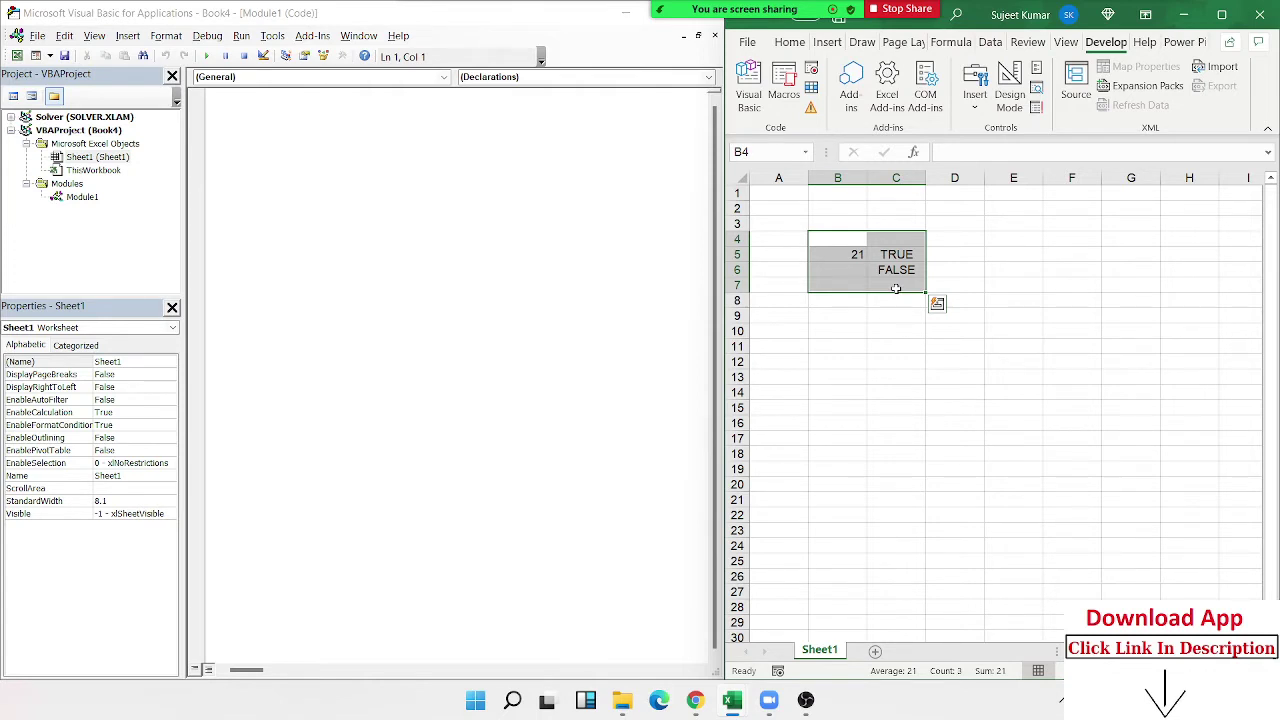
pyautogui.press('Delete')
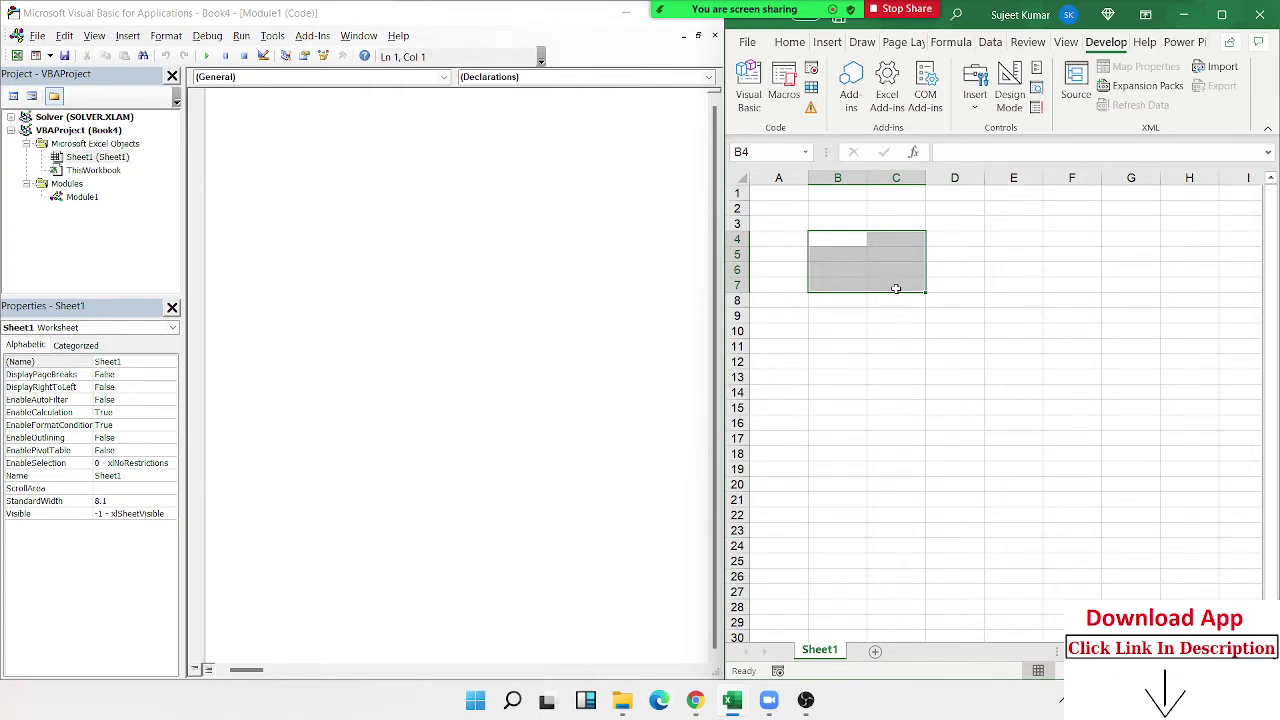
# Enter 23 in cell B3
pyautogui.press('Up')
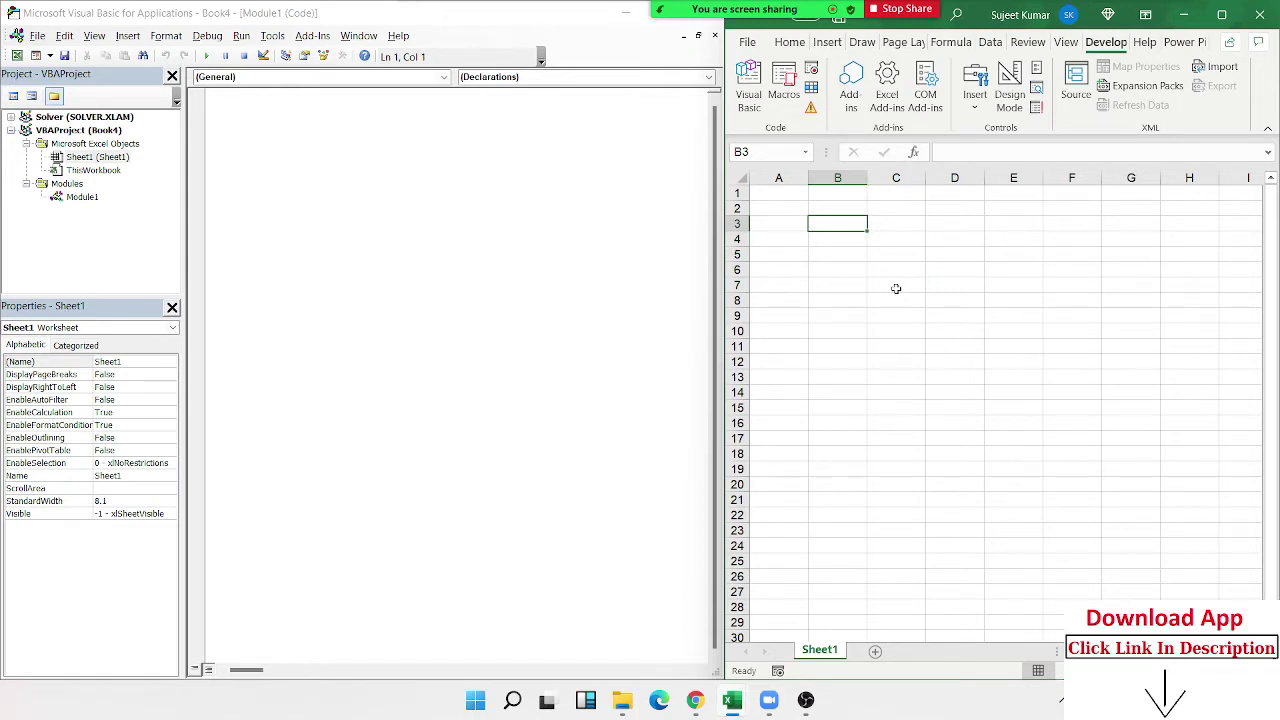
pyautogui.write('23')
pyautogui.press('Tab')
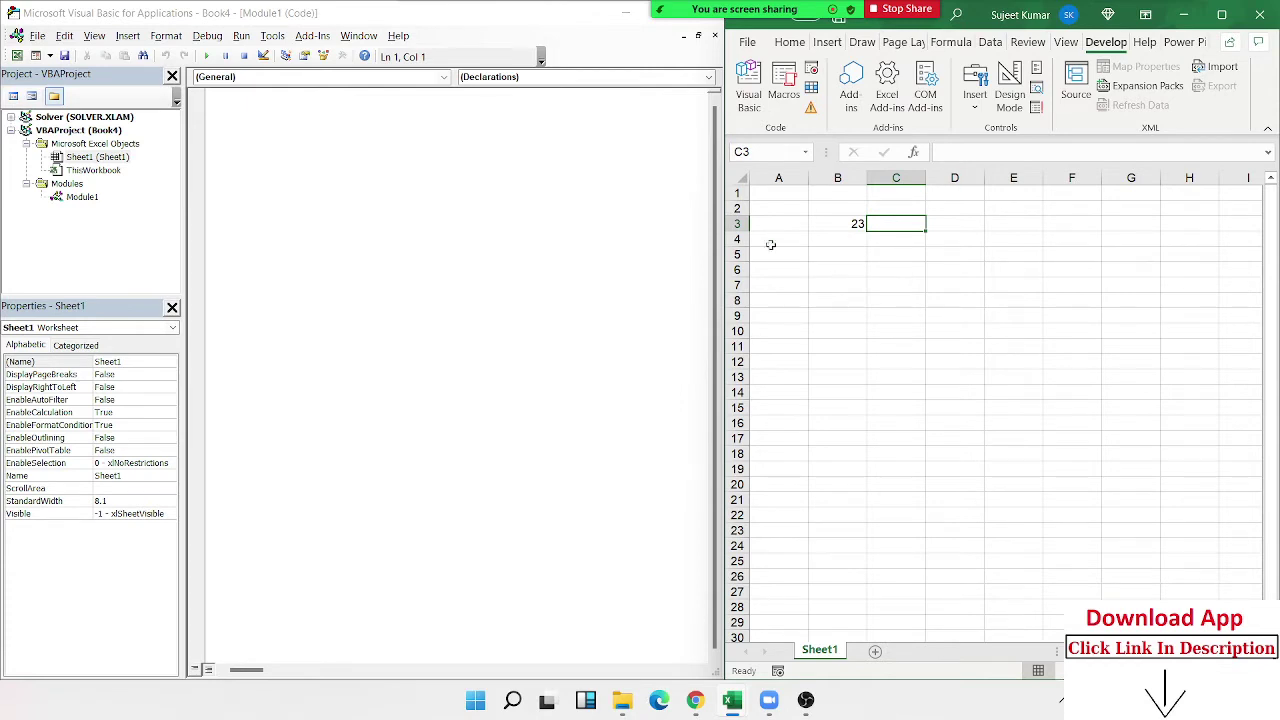
# In Module1, declare Function ISPrime(n As Long)
pyautogui.click(310, 125)
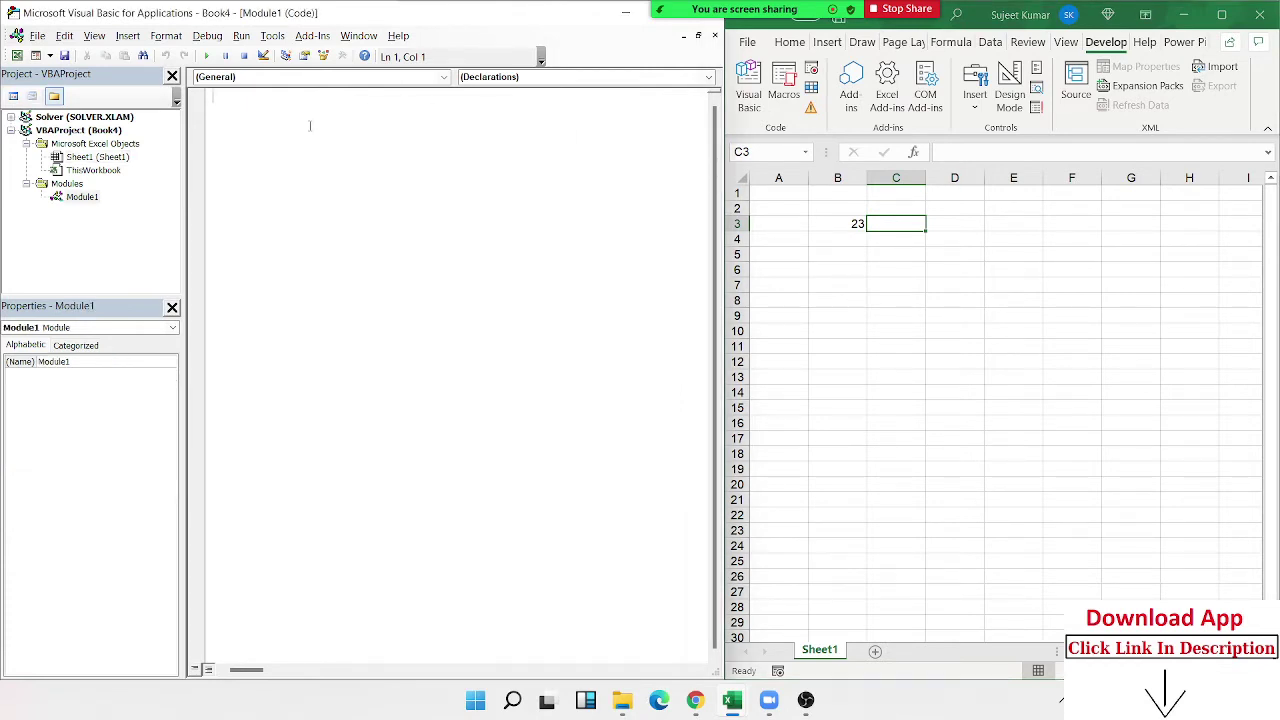
pyautogui.write('func')
pyautogui.write('tion ')
pyautogui.write('IS')
pyautogui.write('Prime')
pyautogui.write('(n')
pyautogui.write(' as ')
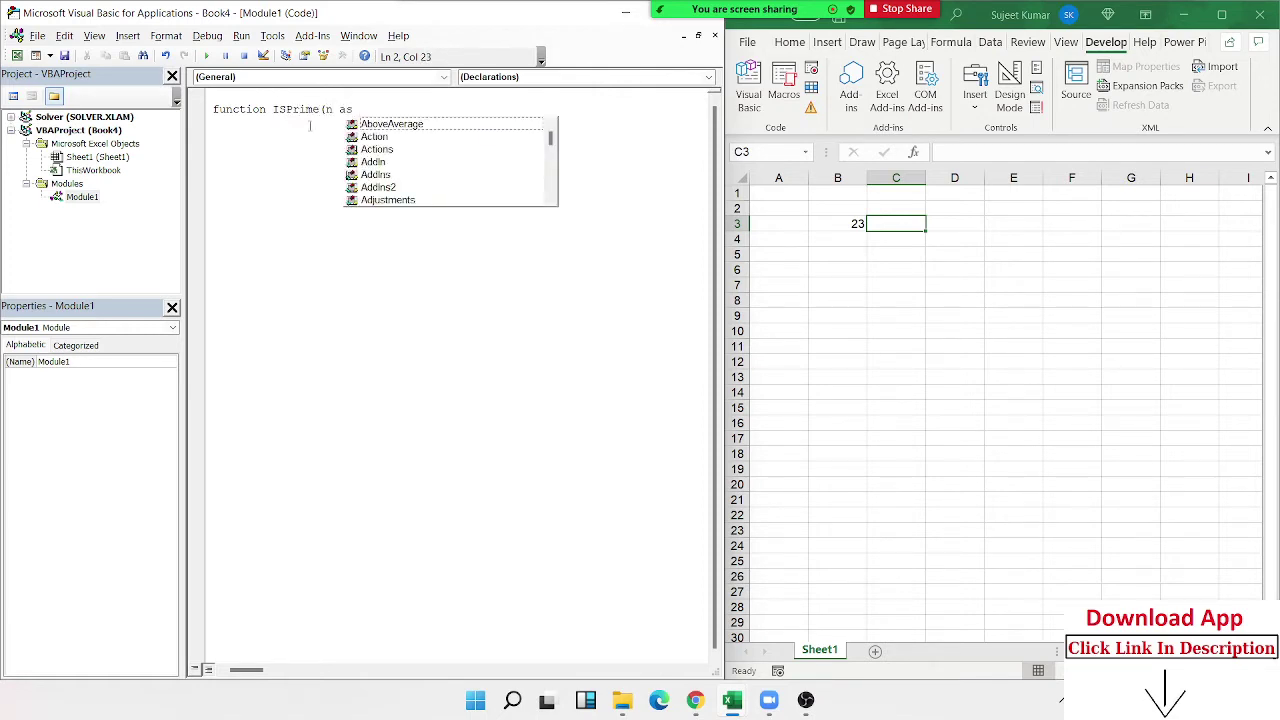
pyautogui.write('Long')
pyautogui.press('Escape')
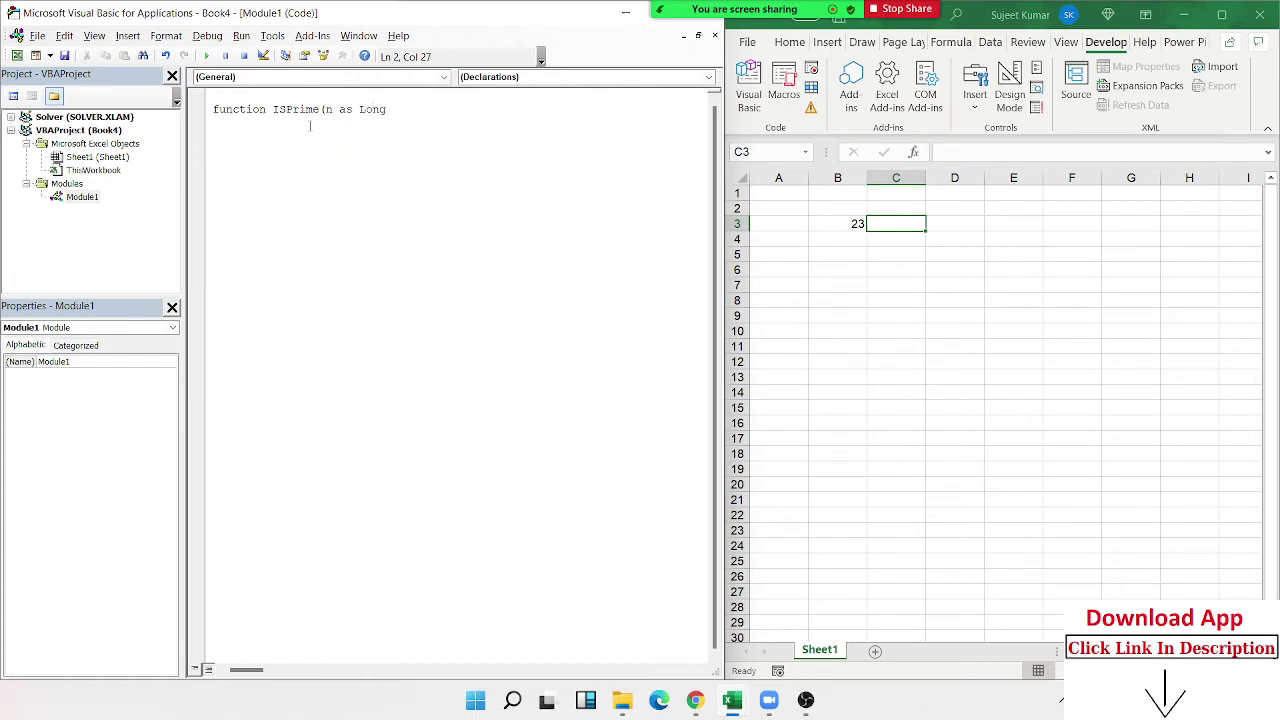
pyautogui.press('Return')
pyautogui.press('Return')
pyautogui.press('Return')
# Enter =ISPrime(B3) in C3 (showing 0) and open a blank line inside the ISPrime function
pyautogui.click(895, 223)
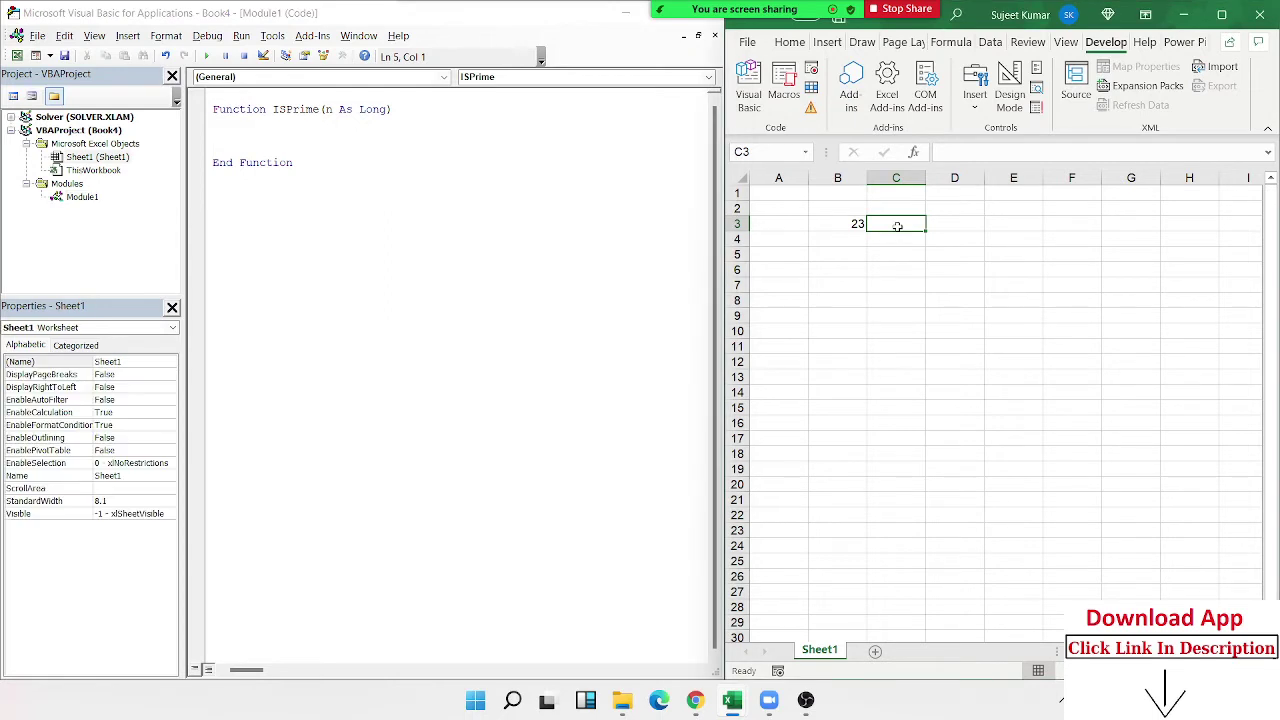
pyautogui.write('=is')
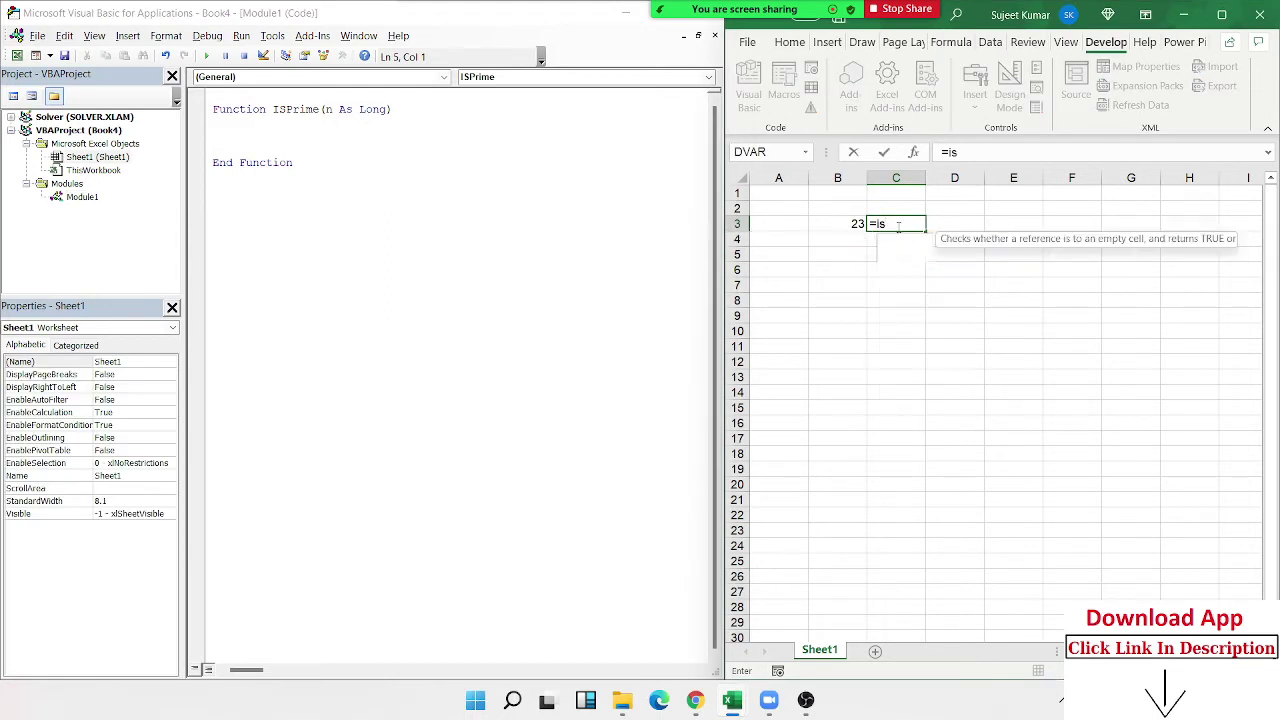
pyautogui.write('pr')
pyautogui.press('Tab')
pyautogui.write('B3')
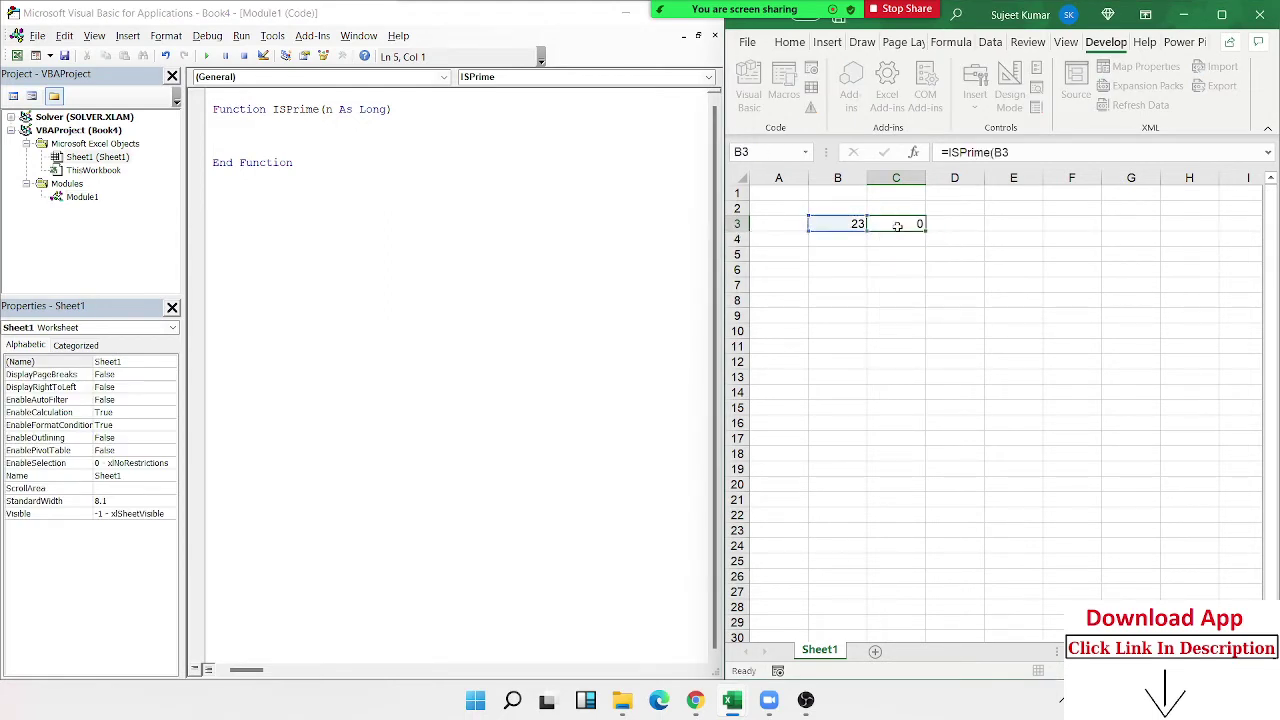
pyautogui.press('Return')
pyautogui.click(897, 226)
pyautogui.doubleClick(898, 226)
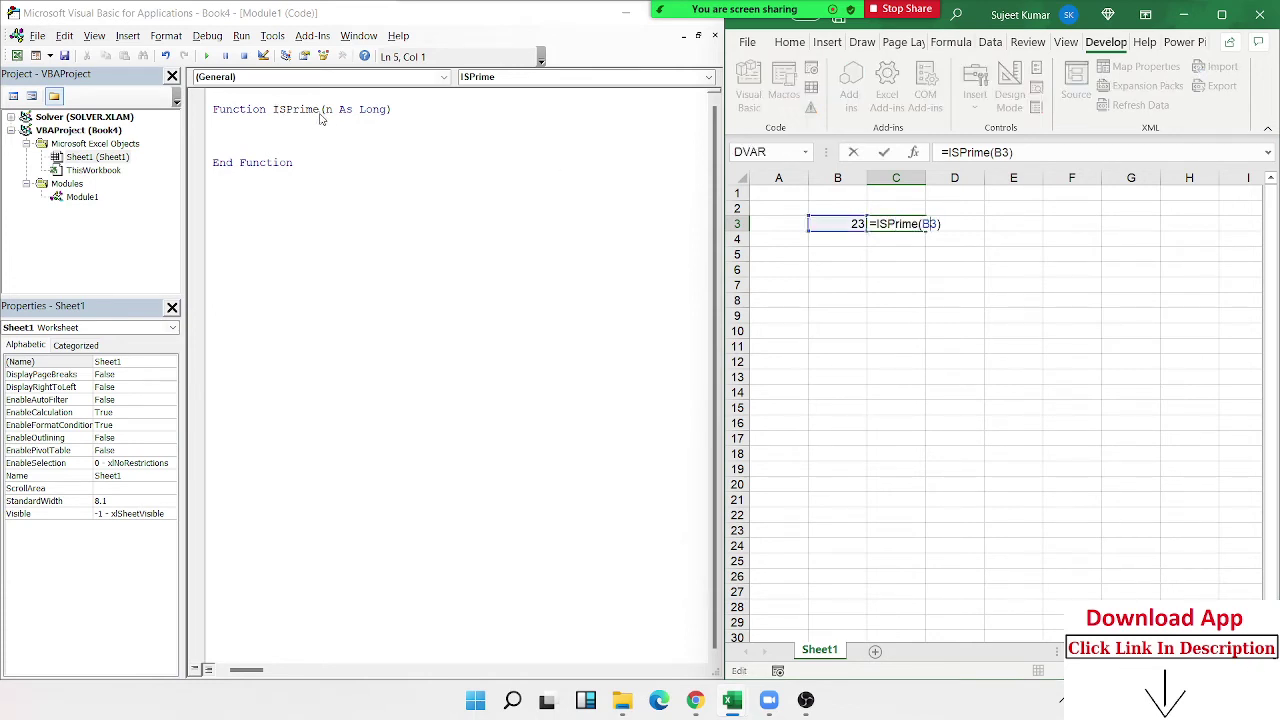
pyautogui.press('Escape')
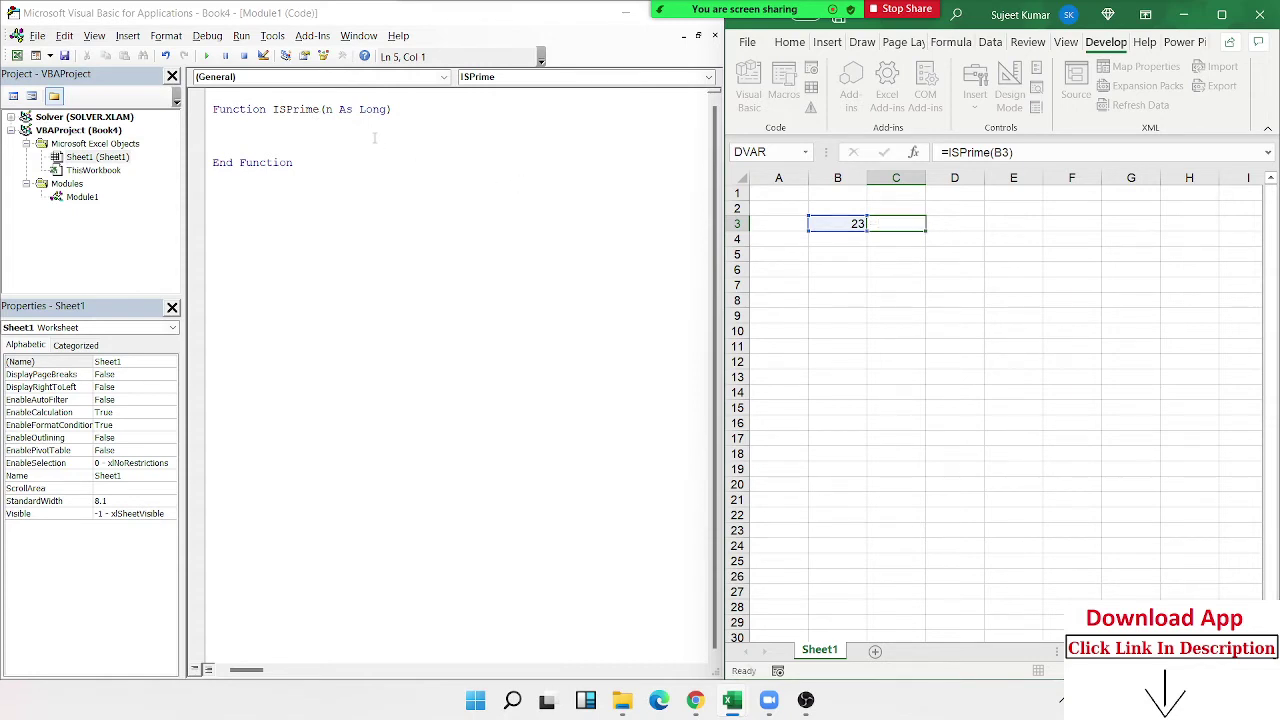
pyautogui.click(374, 138)
pyautogui.press('Return')
# Write an empty For i = 2 To n - 1 … Next i loop in ISPrime
pyautogui.press('Return')
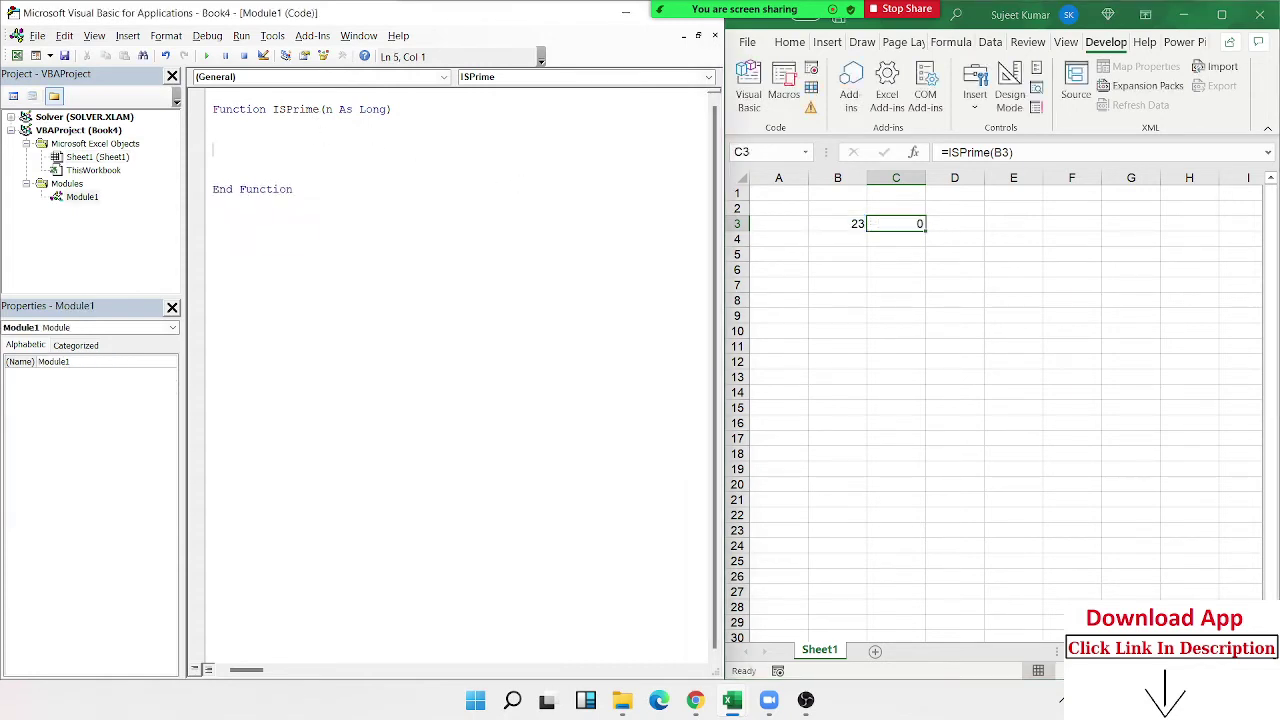
pyautogui.write('for ')
pyautogui.write('i = 2 ')
pyautogui.write('tp')
pyautogui.press('BackSpace')
pyautogui.write('o ')
pyautogui.write('n-1')
pyautogui.press('Return')
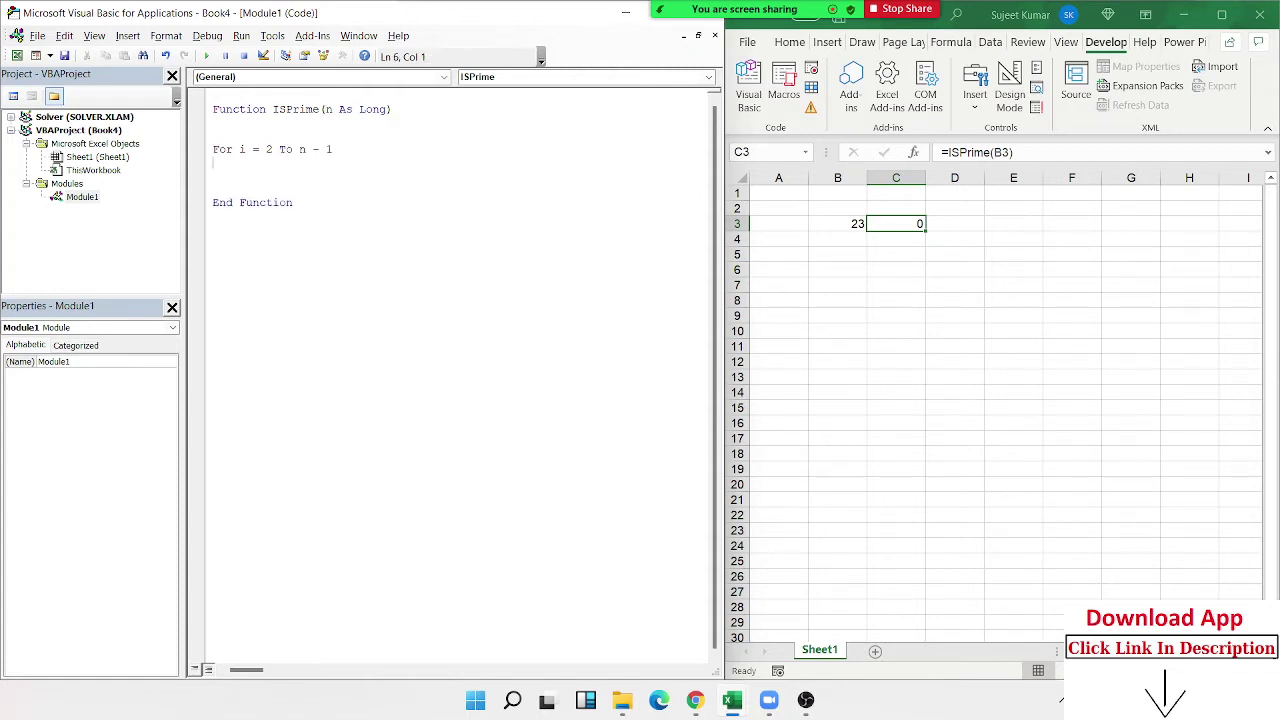
pyautogui.press('Return')
pyautogui.press('Return')
pyautogui.write('ne')
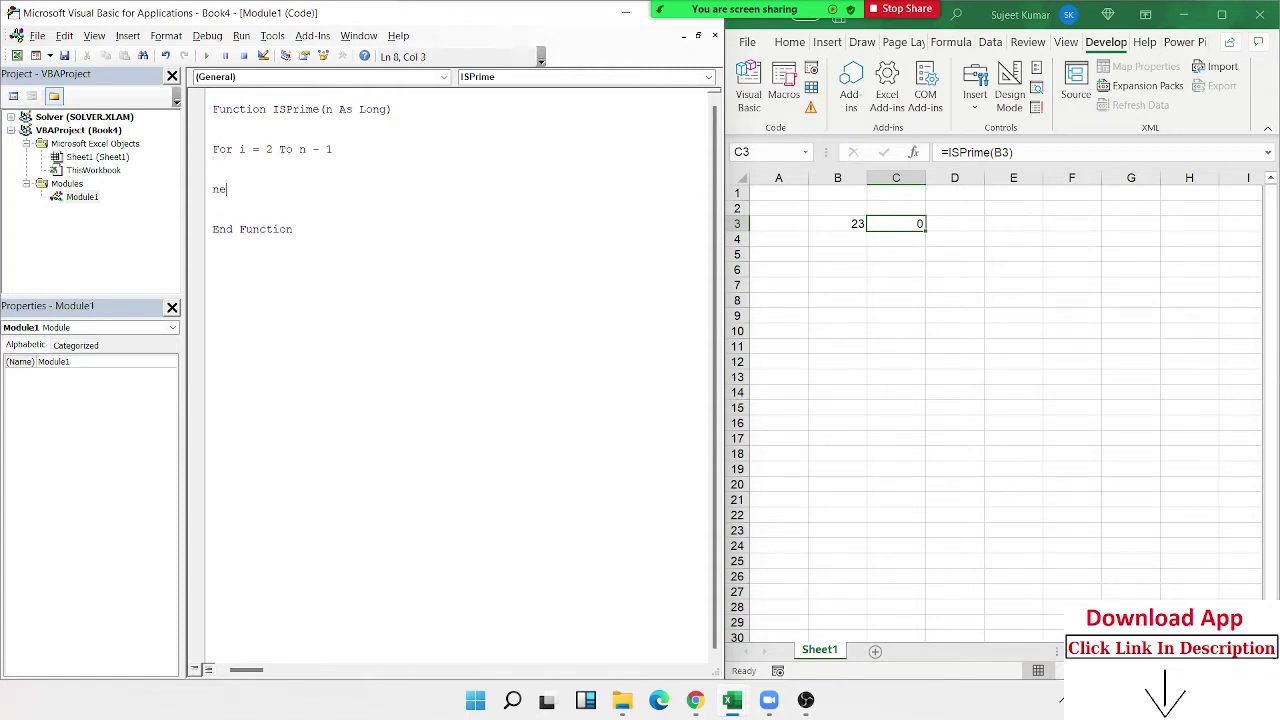
pyautogui.write('xt ')
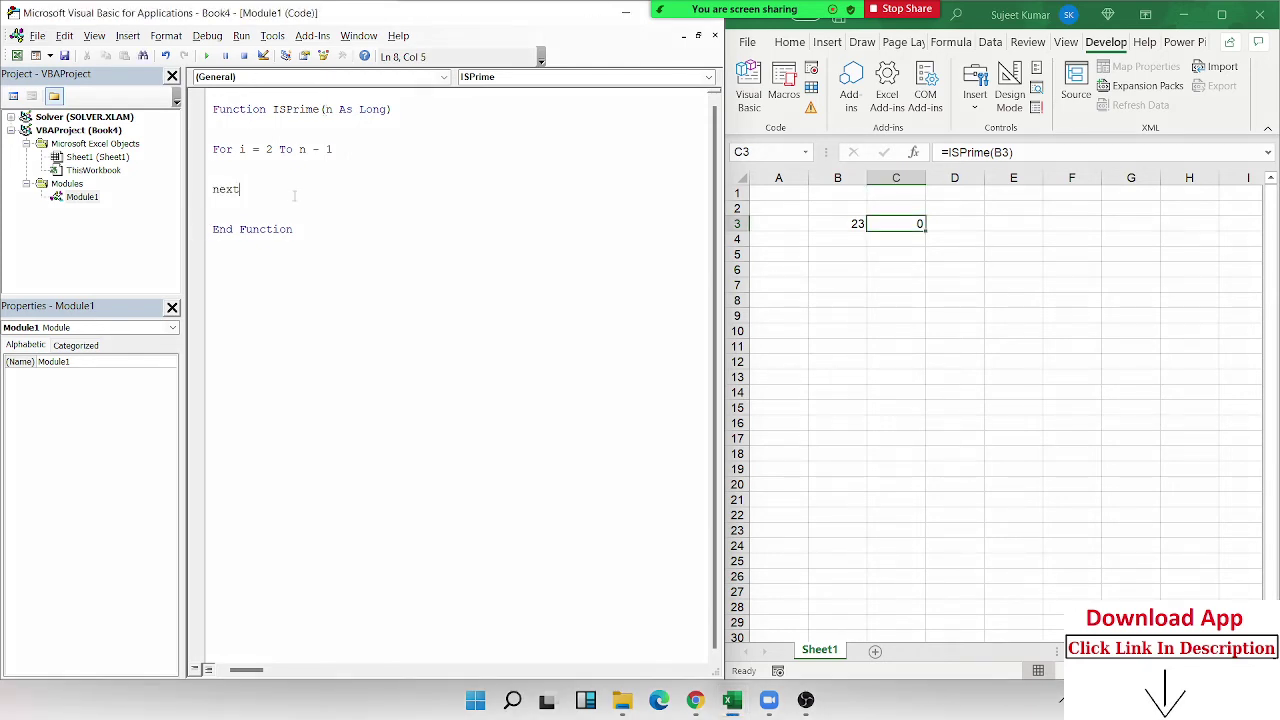
pyautogui.write('i')
pyautogui.click(213, 169)
# Declare Dim m As Double above the loop, replacing the initial Long type
pyautogui.press('Return')
pyautogui.write('d')
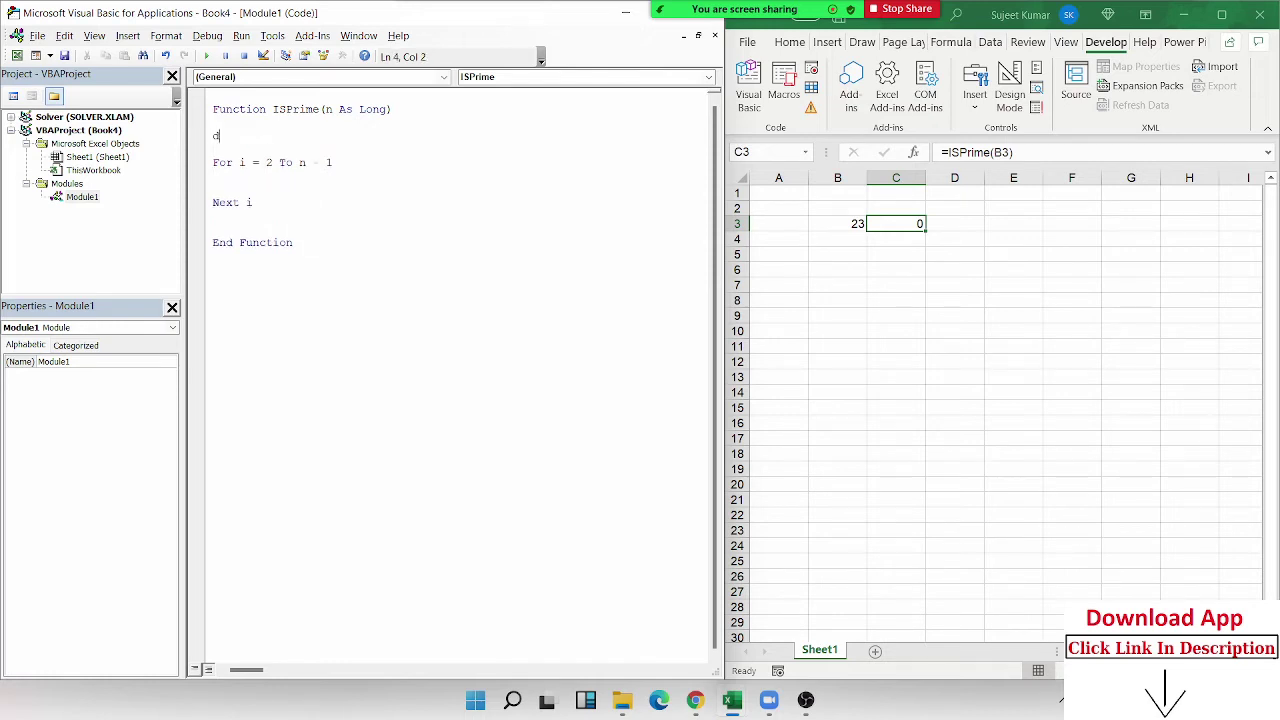
pyautogui.write('im r')
pyautogui.press('BackSpace')
pyautogui.write('m as l')
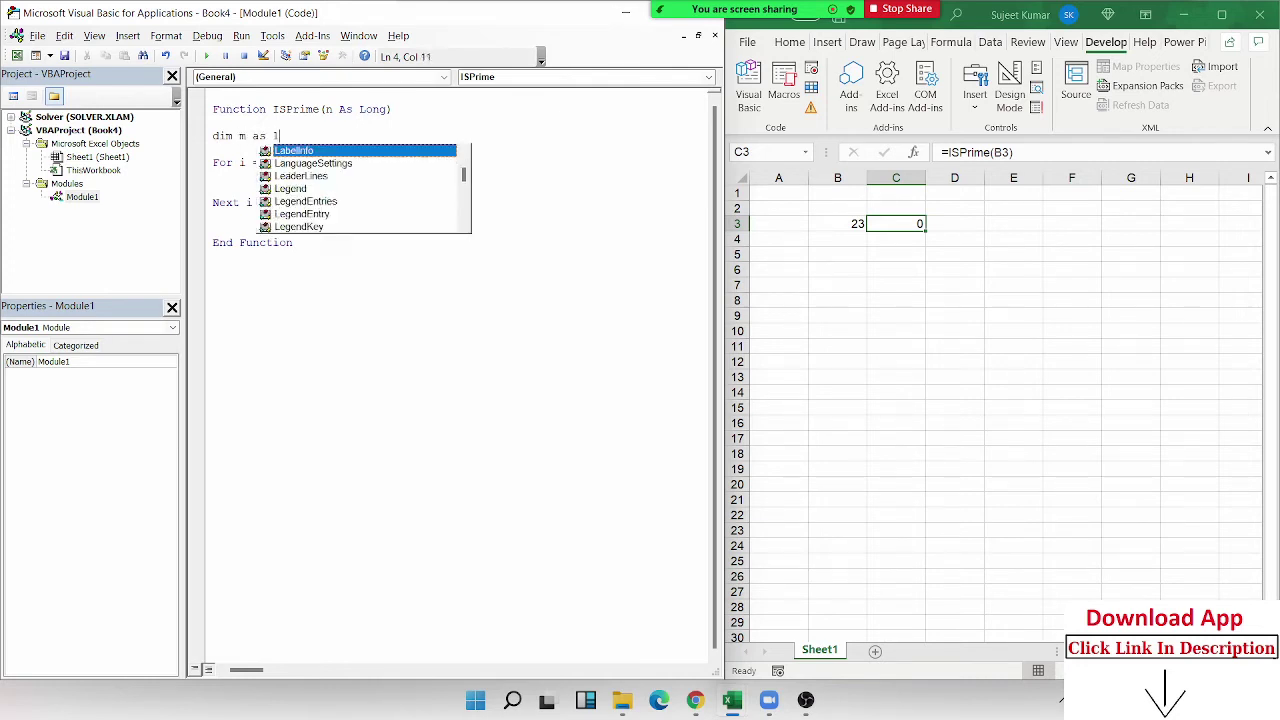
pyautogui.write('on')
pyautogui.press('Tab')
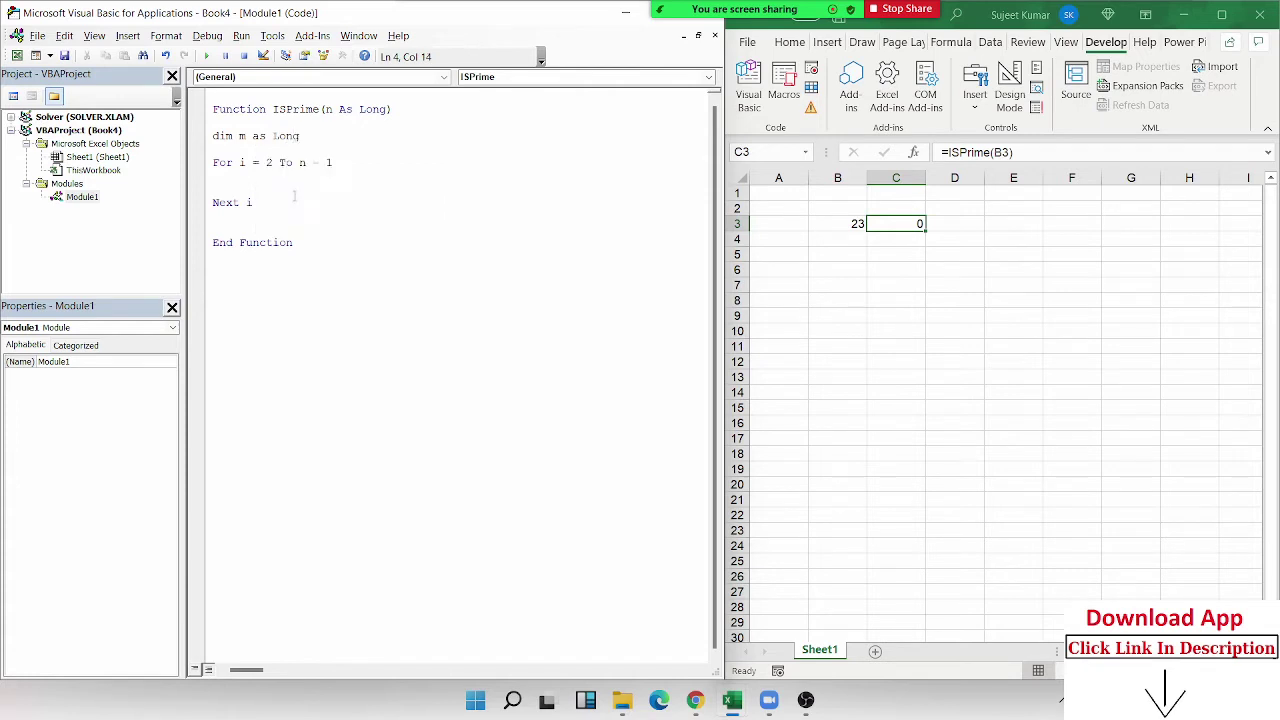
pyautogui.press('Down')
pyautogui.press('BackSpace')
pyautogui.press('BackSpace')
pyautogui.press('BackSpace')
pyautogui.press('BackSpace')
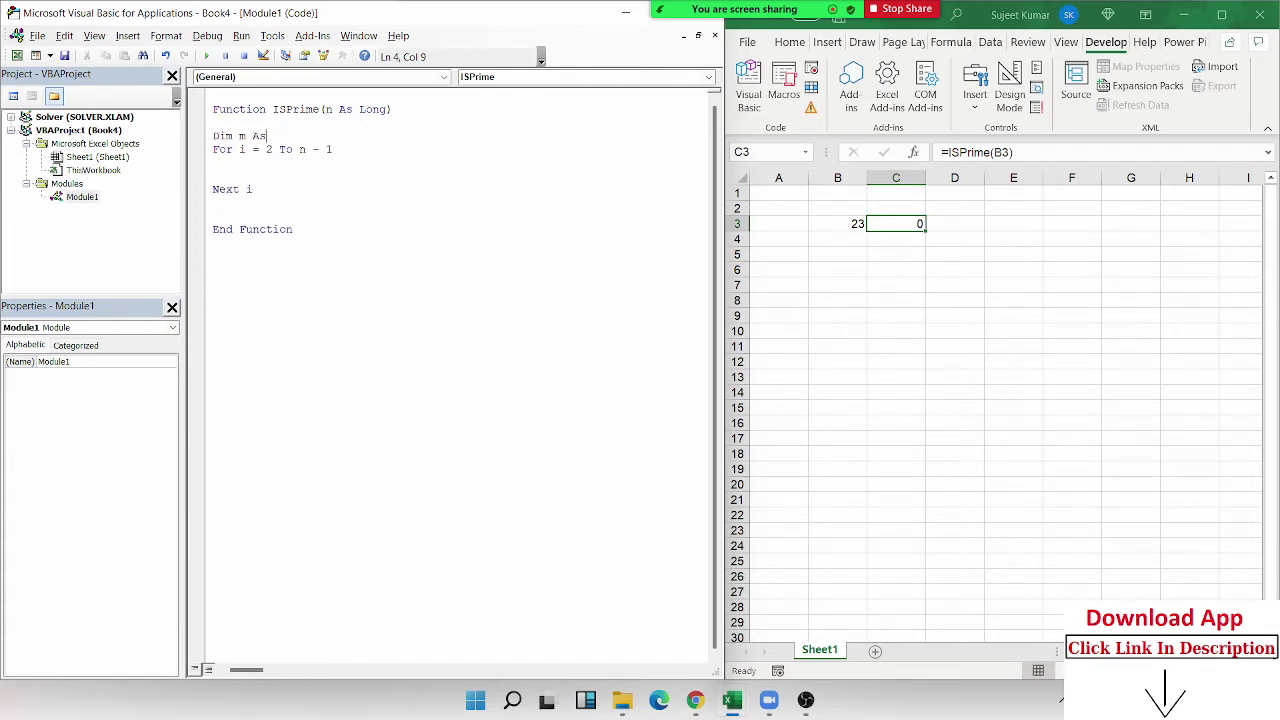
pyautogui.press('BackSpace')
pyautogui.write('dou')
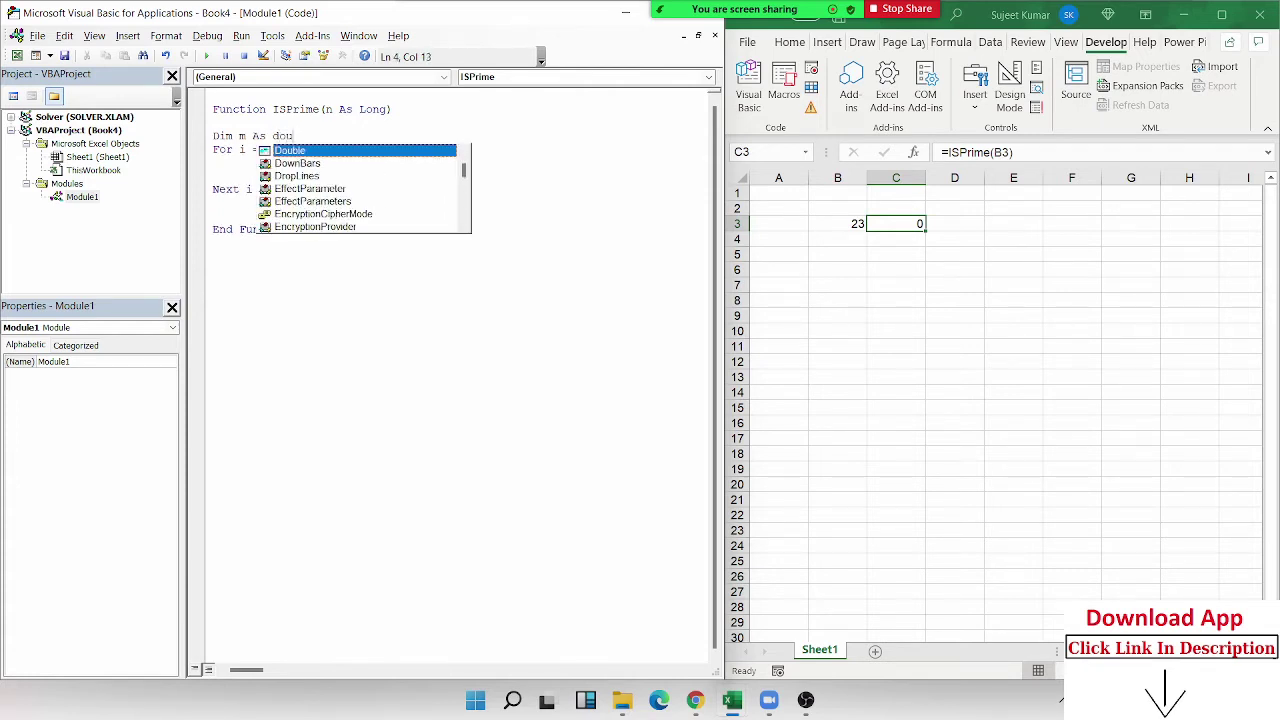
pyautogui.press('Tab')
pyautogui.press('Return')
pyautogui.click(213, 188)
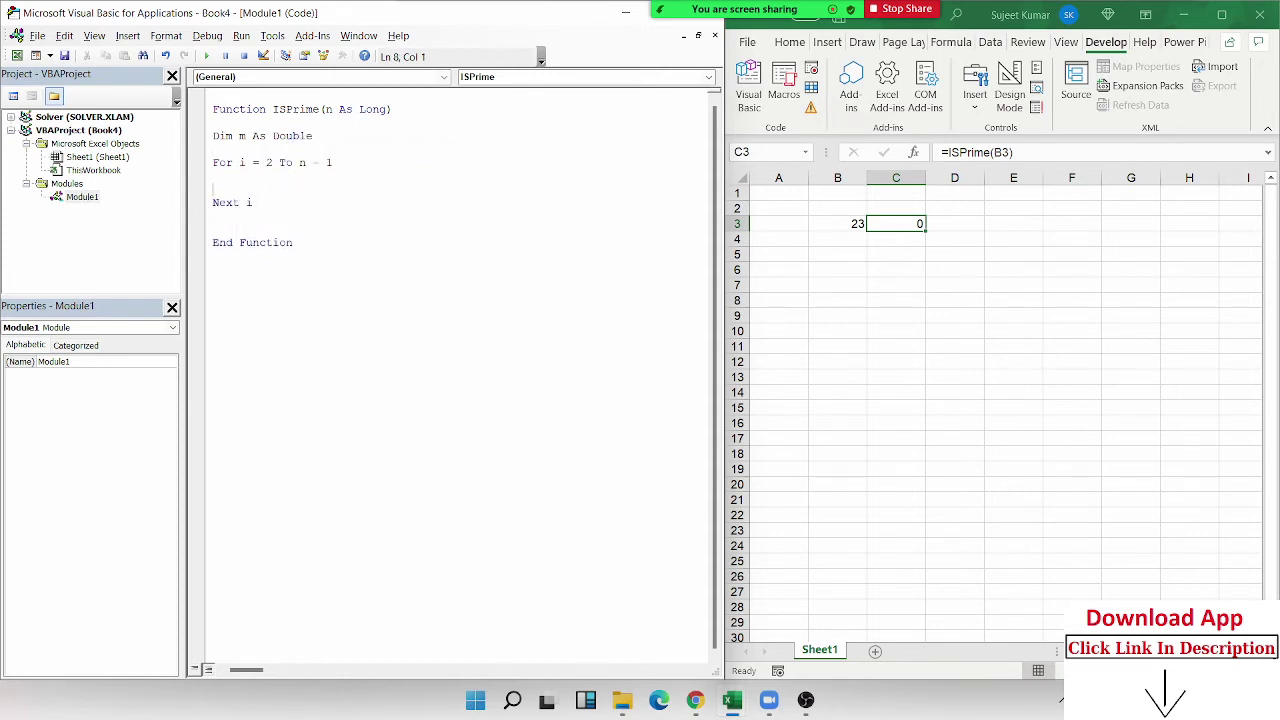
# Add m = n Mod i as the first line inside the loop
pyautogui.click(213, 176)
pyautogui.write('m=')
pyautogui.write(' n')
pyautogui.press('BackSpace')
pyautogui.press('BackSpace')
pyautogui.write('n ')
pyautogui.write('mod ')
pyautogui.write('i')
pyautogui.press('Return')
# Add If m = 0 Then with ISPrime = True beneath the Mod line
pyautogui.click(280, 176)
pyautogui.press('Left')
pyautogui.press('Left')
pyautogui.press('Left')
pyautogui.press('Return')
pyautogui.press('Return')
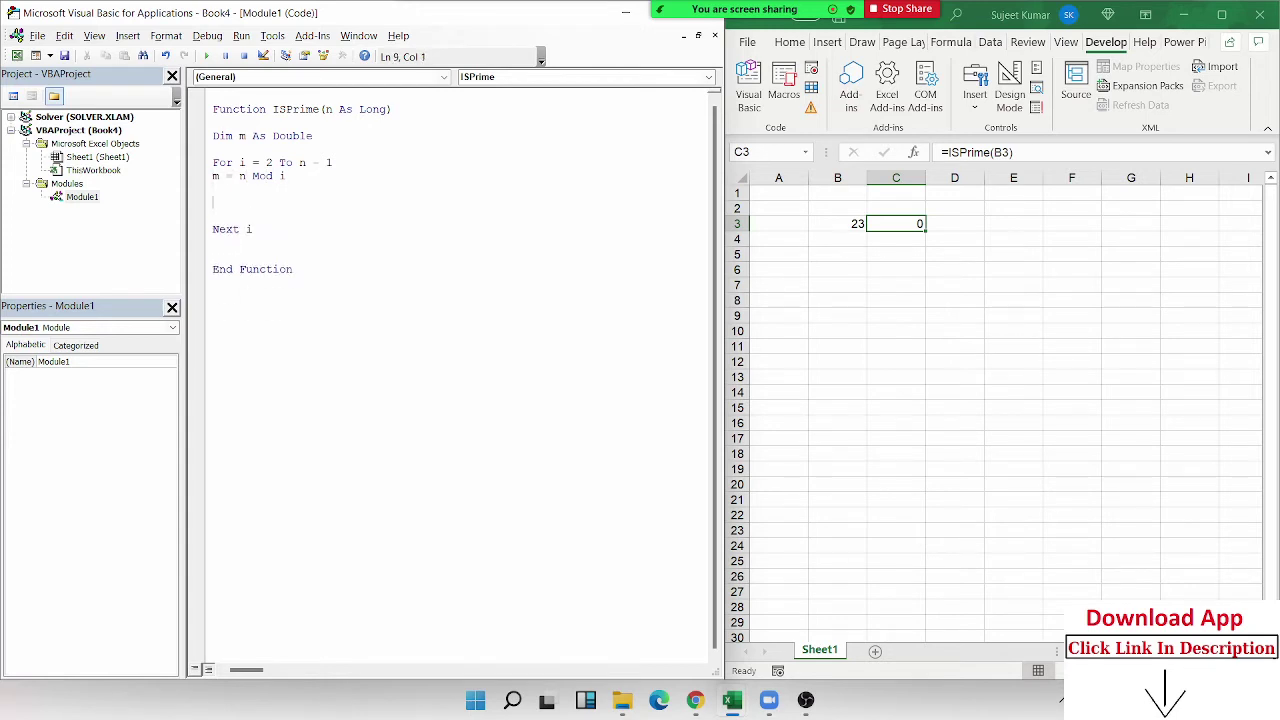
pyautogui.write('If m ')
pyautogui.write('= 0 t')
pyautogui.write('hen')
pyautogui.press('Return')
pyautogui.write('is')
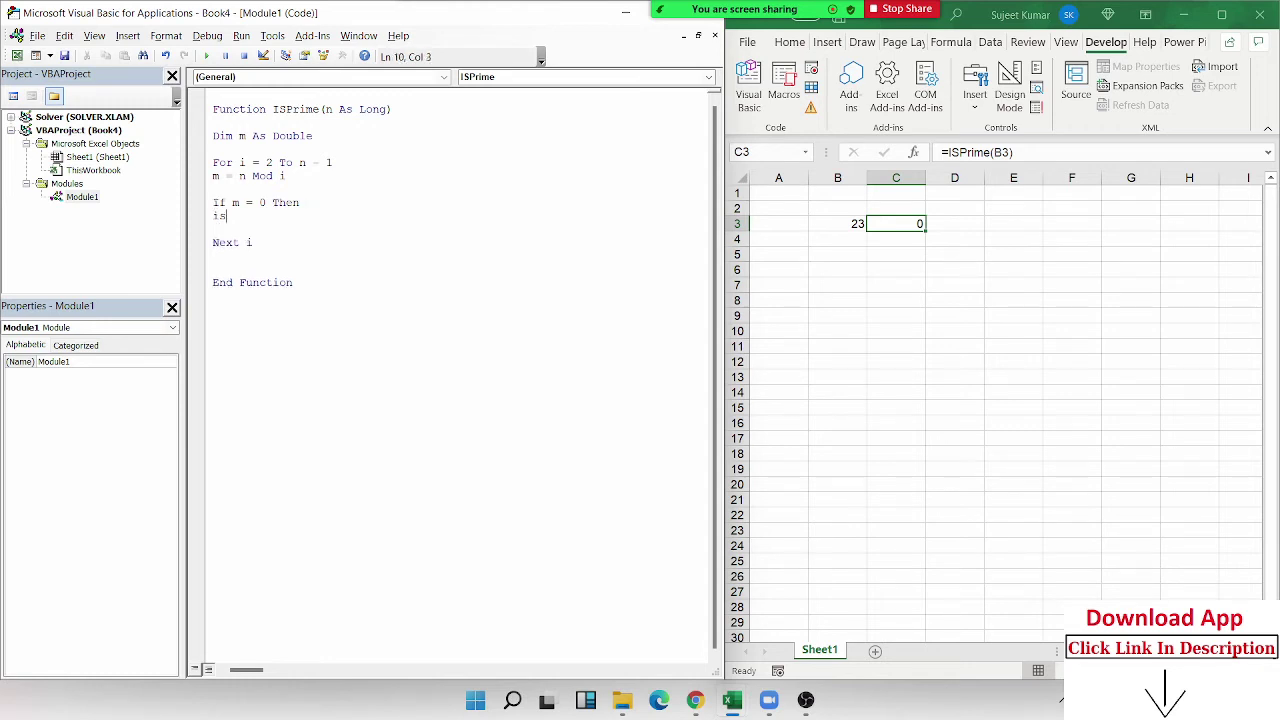
pyautogui.write('prime ')
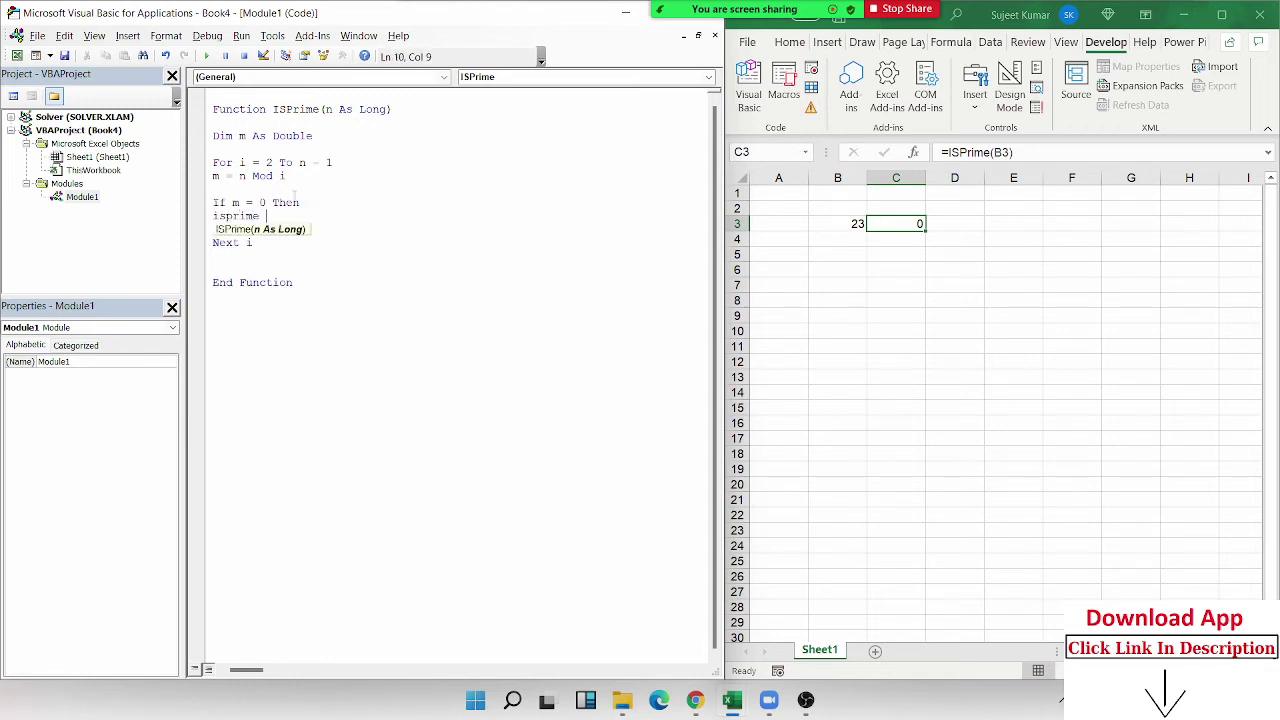
pyautogui.write('= true')
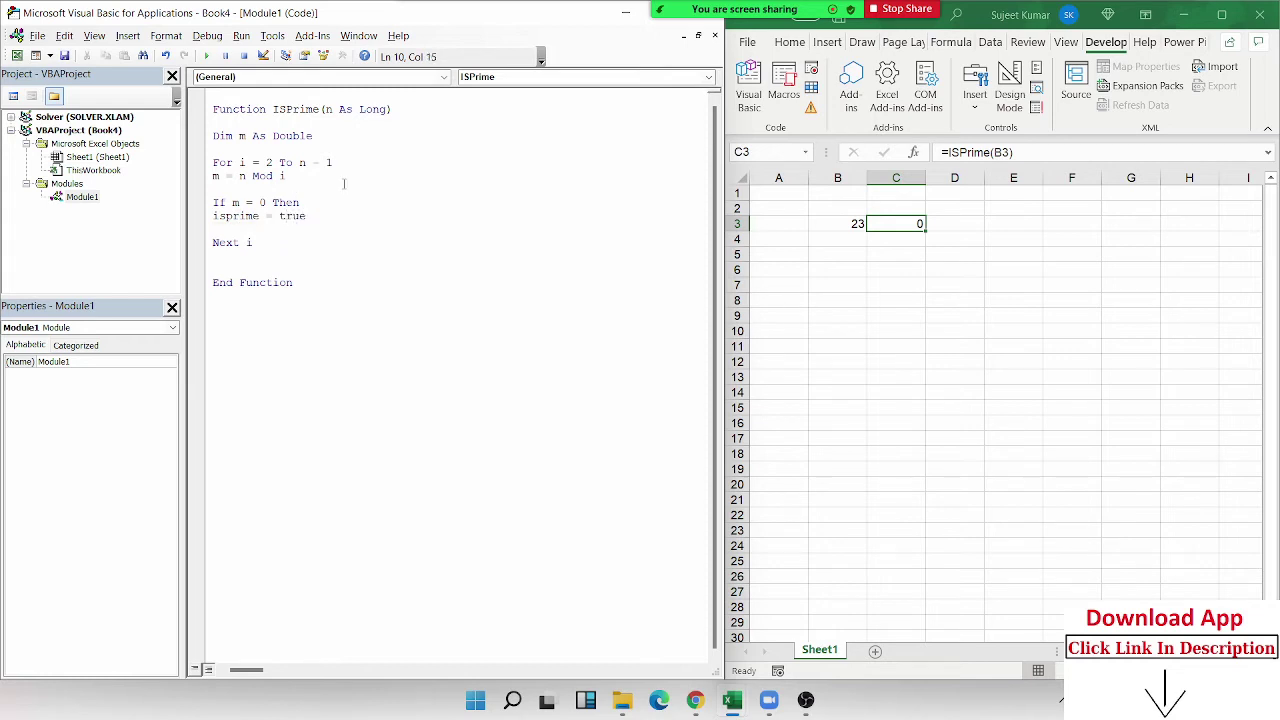
pyautogui.click(411, 165)
# Give the ISPrime function header the return type As Boolean
pyautogui.click(418, 111)
pyautogui.write('as ')
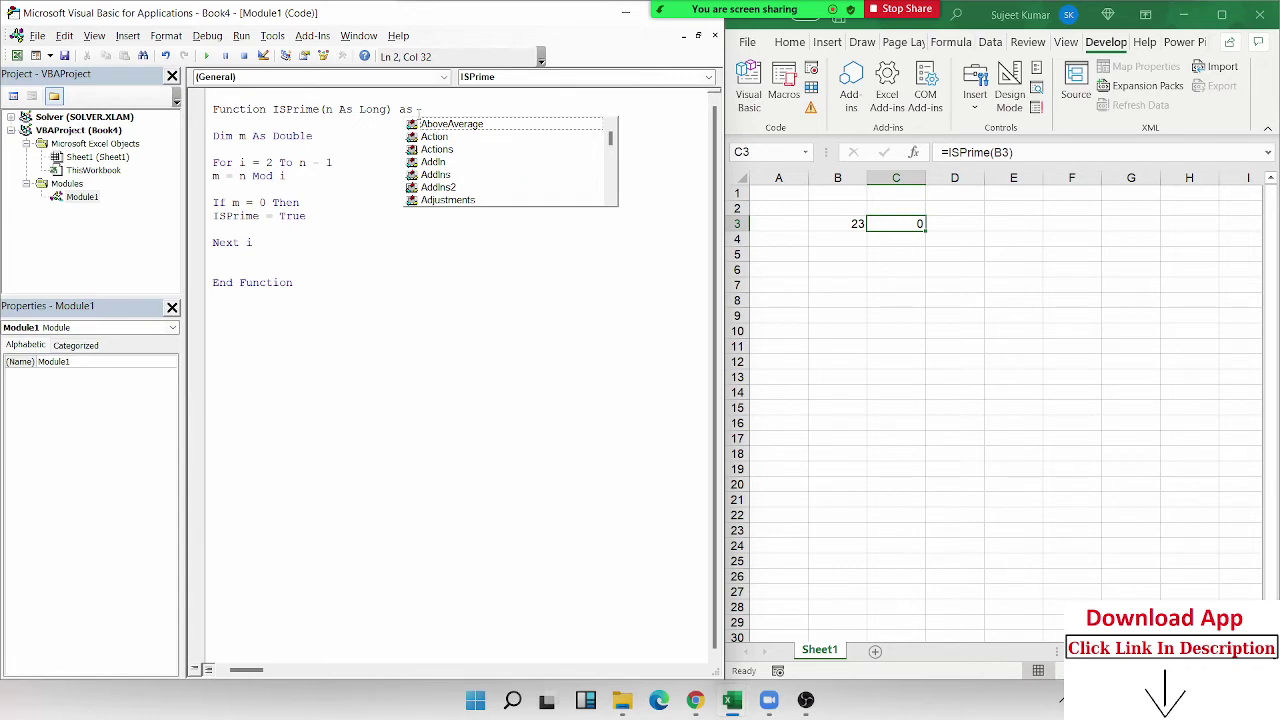
pyautogui.write('bol')
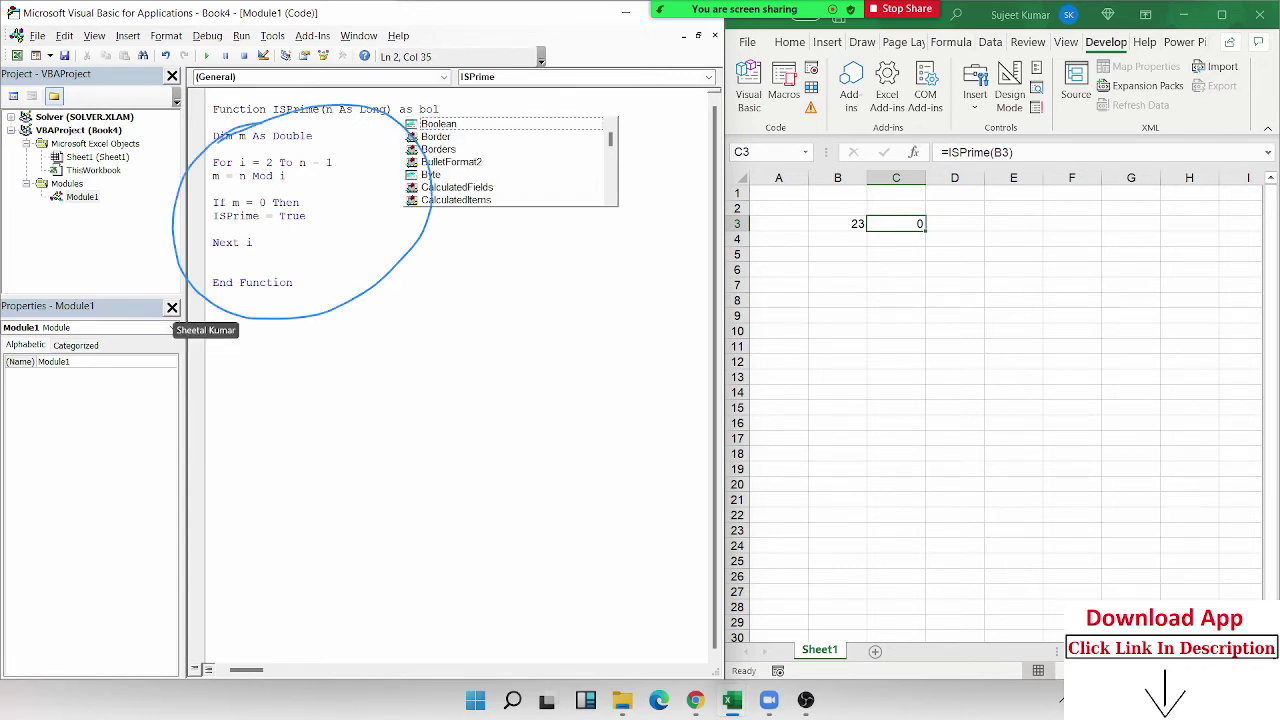
pyautogui.press('Tab')
pyautogui.press('Return')
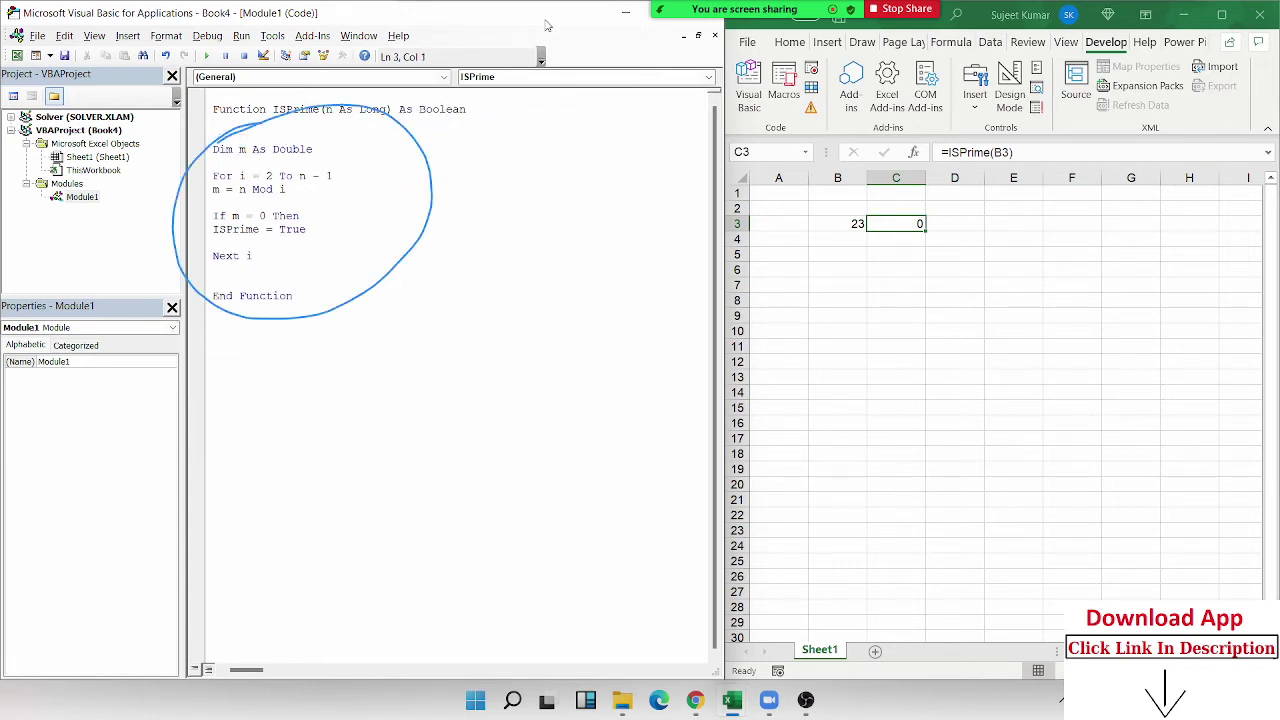
pyautogui.moveTo(560, 22)
pyautogui.click(665, 22)
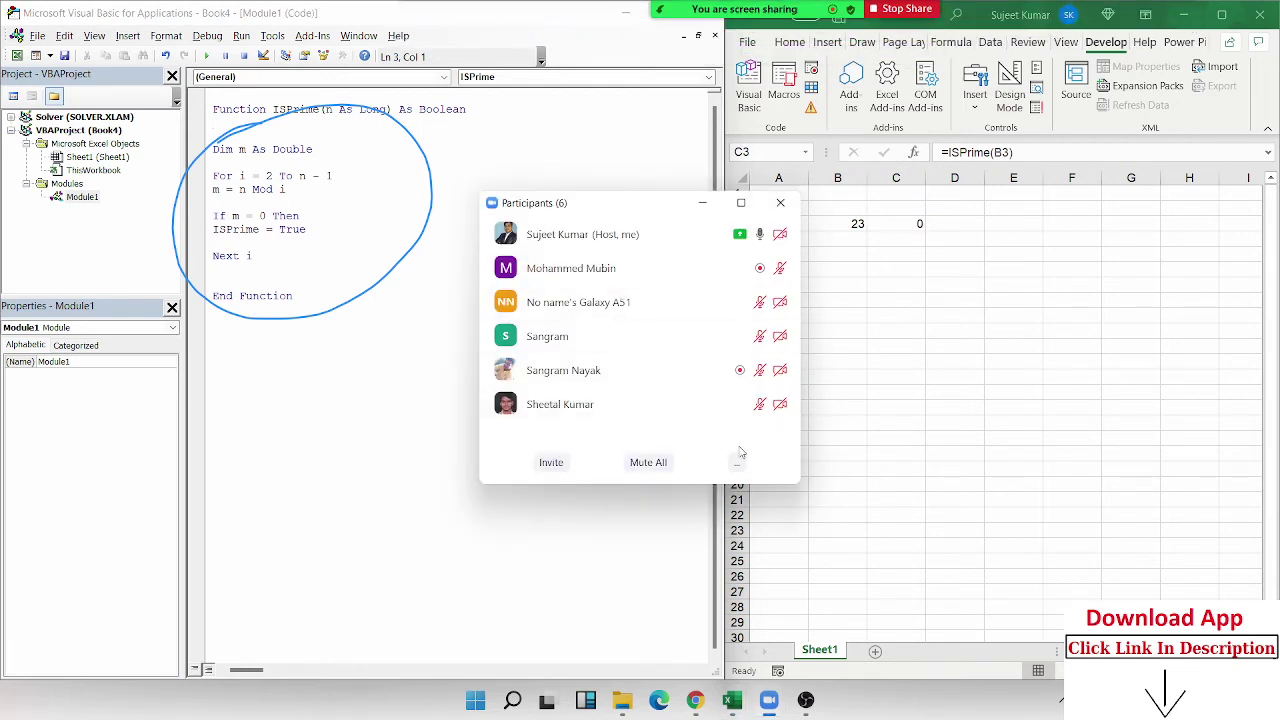
pyautogui.click(762, 404)
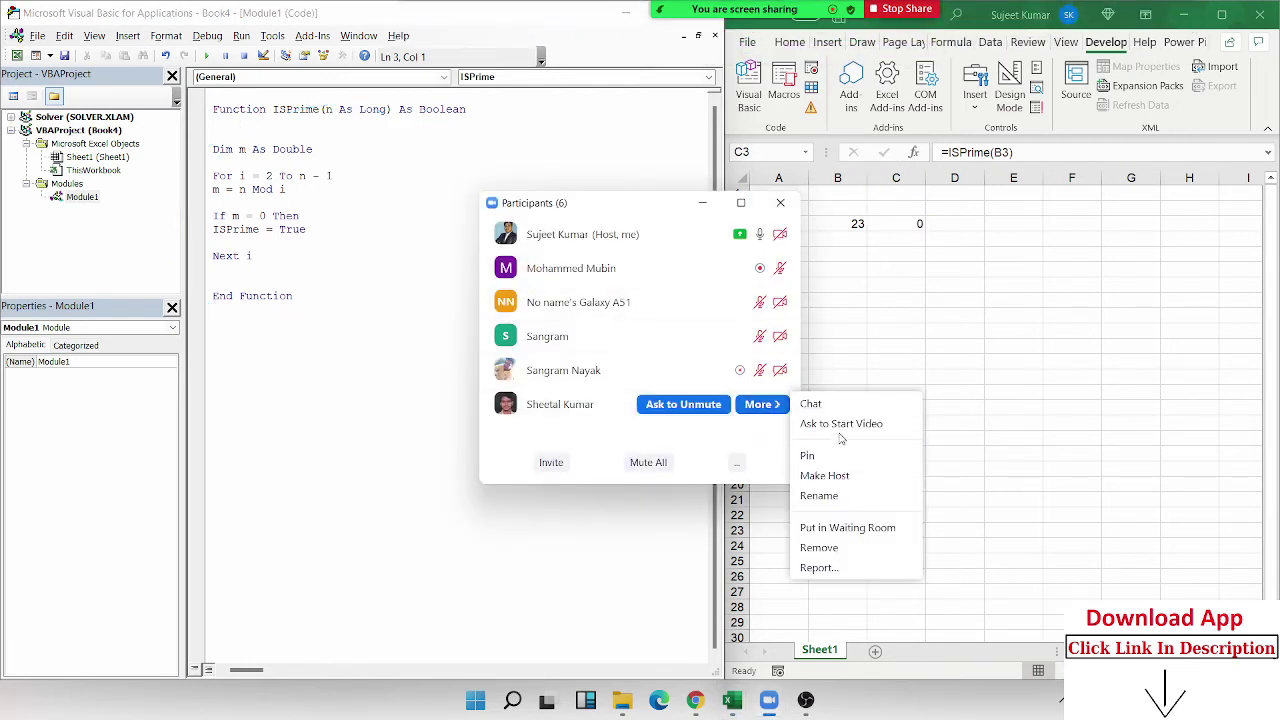
pyautogui.click(780, 202)
pyautogui.click(780, 202)
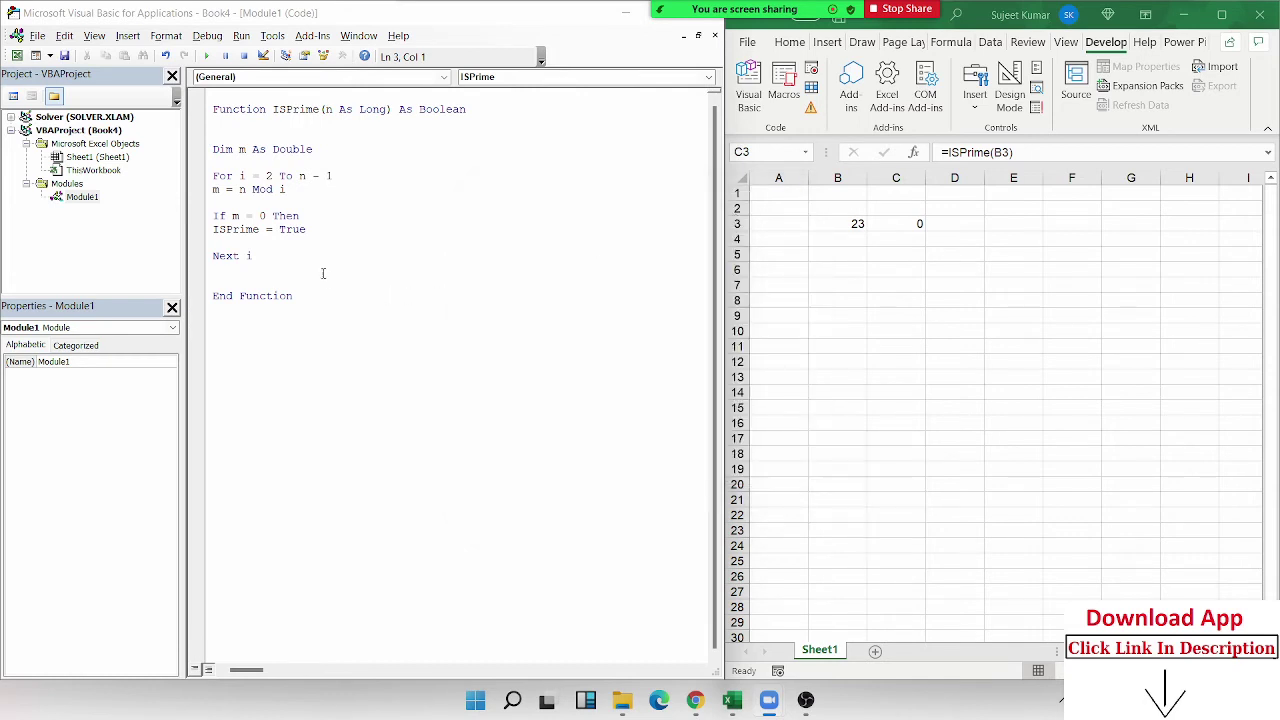
# Add Exit Function and End If lines below ISPrime = True inside the If block
pyautogui.moveTo(279, 229); pyautogui.dragTo(308, 231)
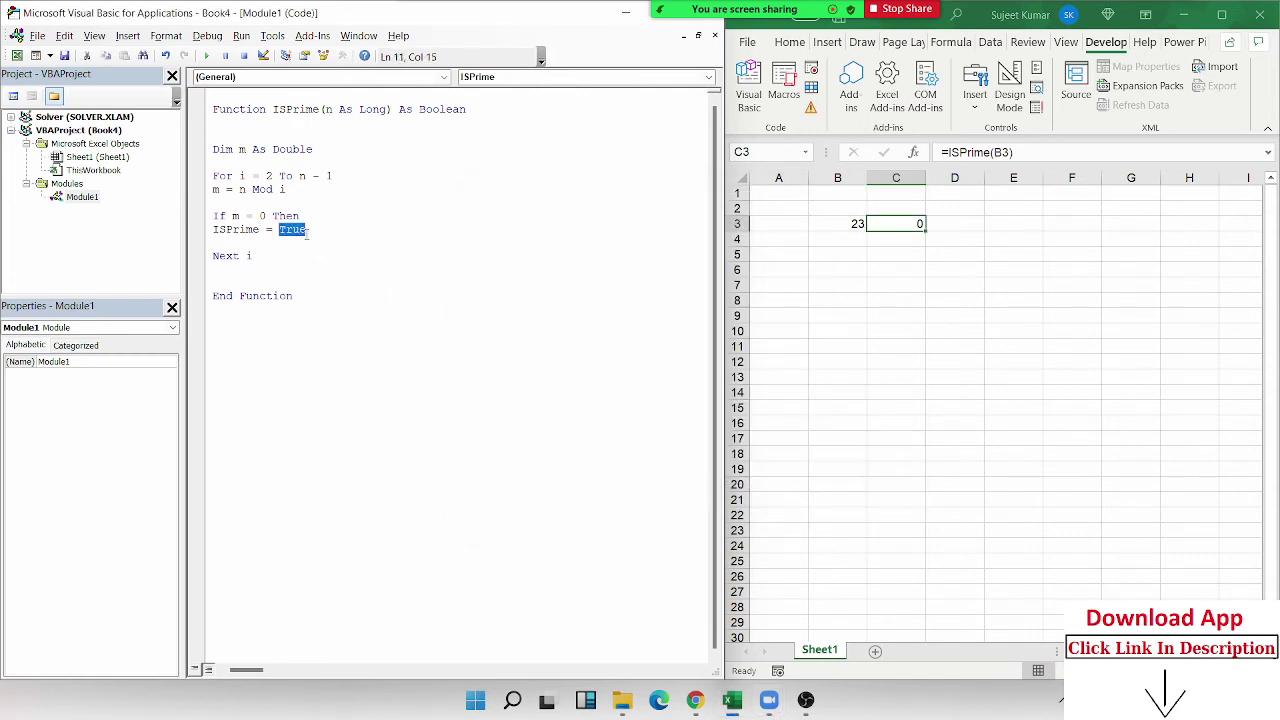
pyautogui.click(254, 252)
pyautogui.press('Return')
pyautogui.write('ex')
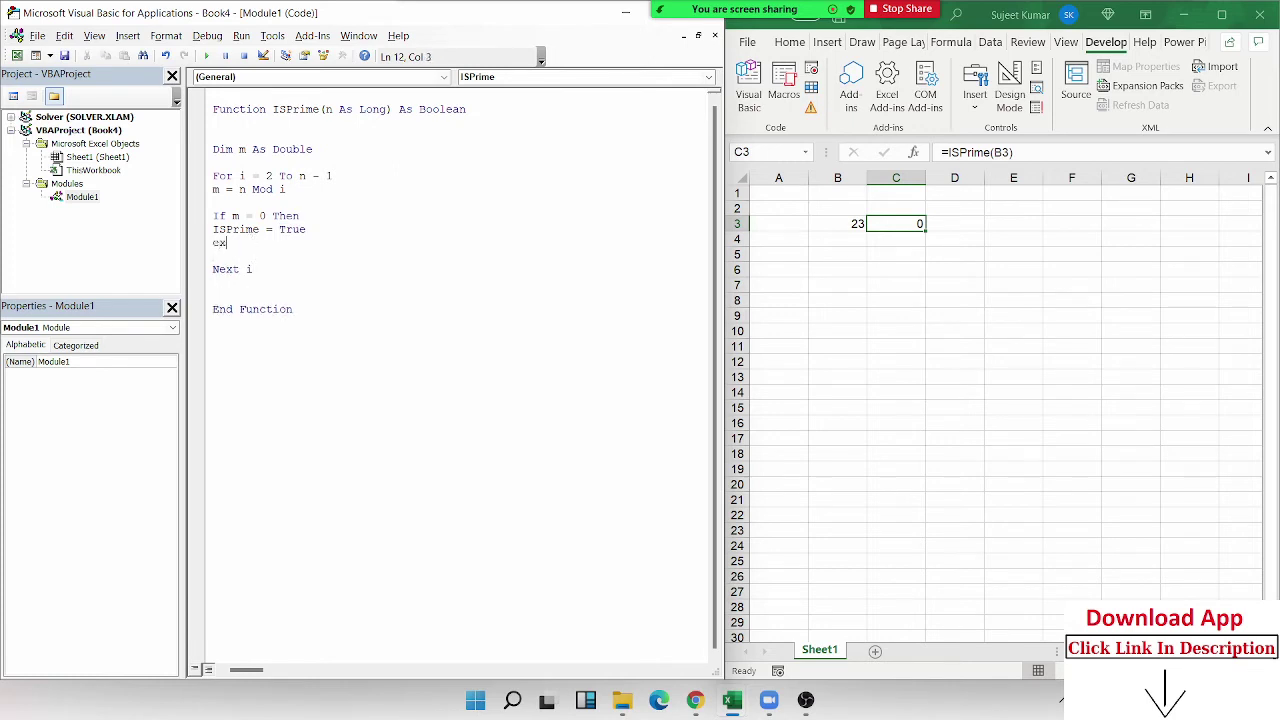
pyautogui.write('it fu')
pyautogui.write('nctio')
pyautogui.click(253, 273)
pyautogui.press('Return')
pyautogui.click(313, 244)
pyautogui.write('n')
pyautogui.press('Return')
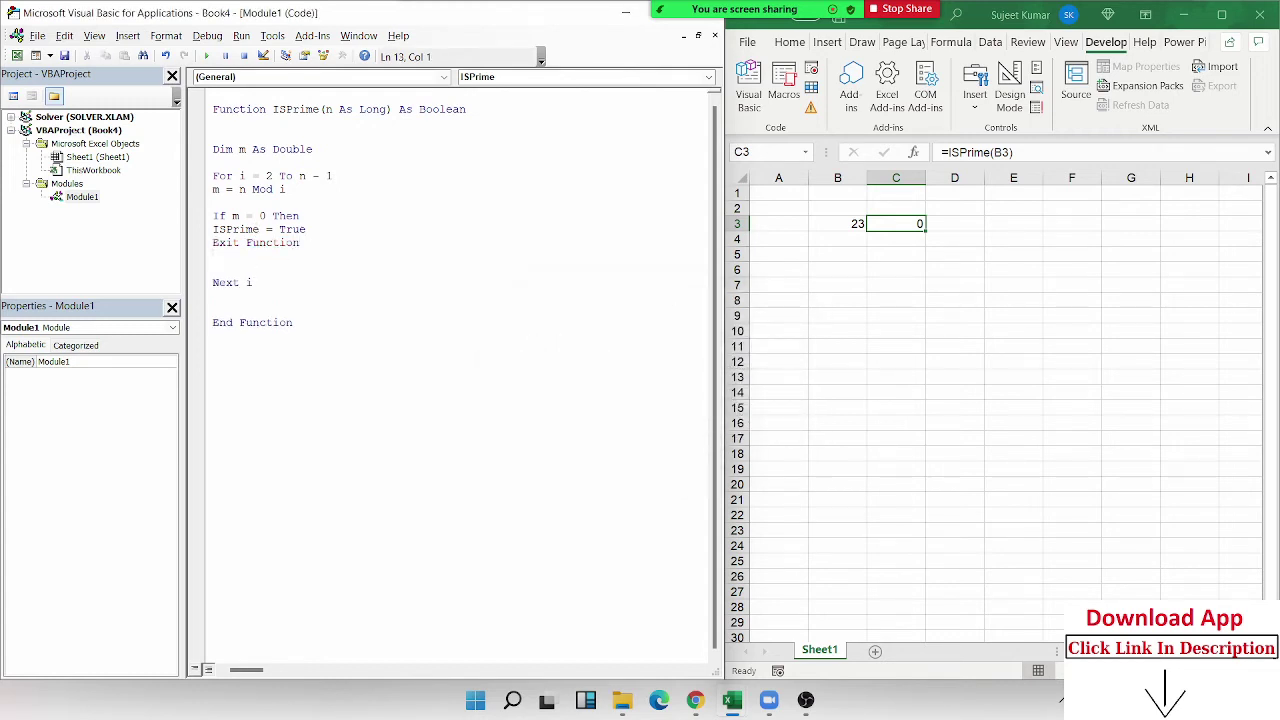
pyautogui.write('end if')
pyautogui.click(346, 290)
# Check C3's ISPrime formula against the 23 in B3 on the worksheet
pyautogui.click(893, 252)
pyautogui.click(858, 226)
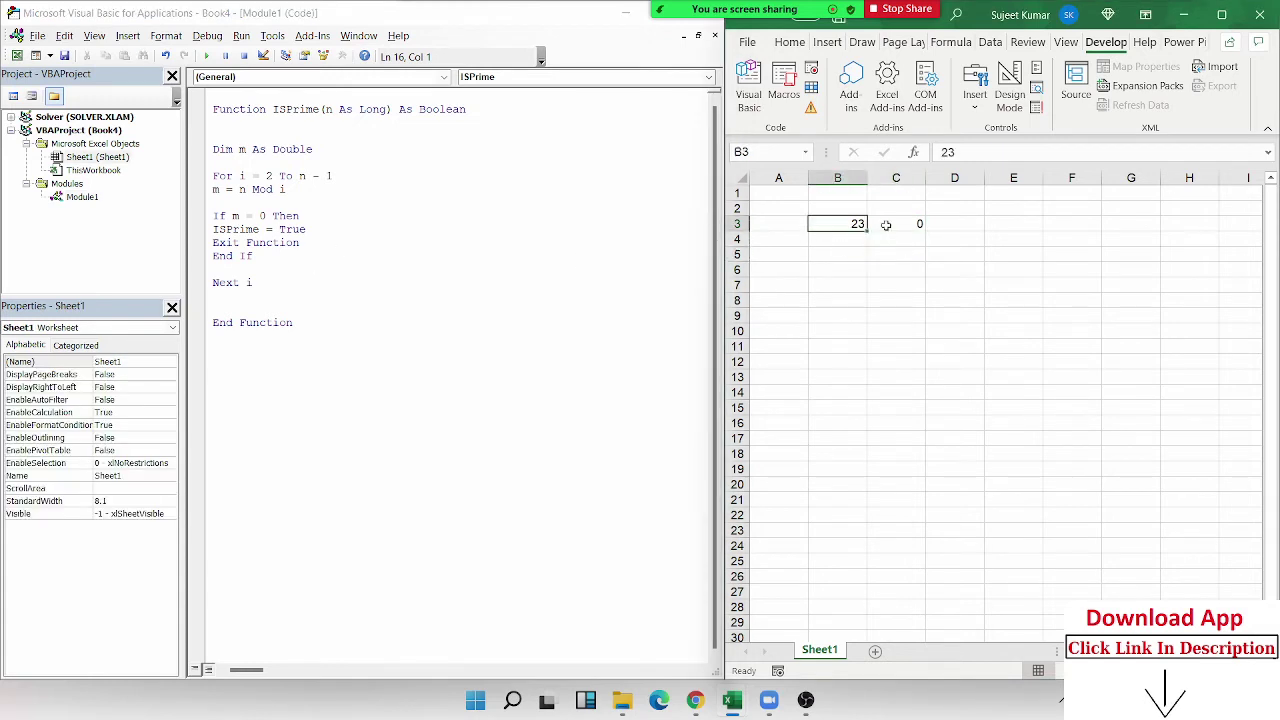
pyautogui.click(900, 226)
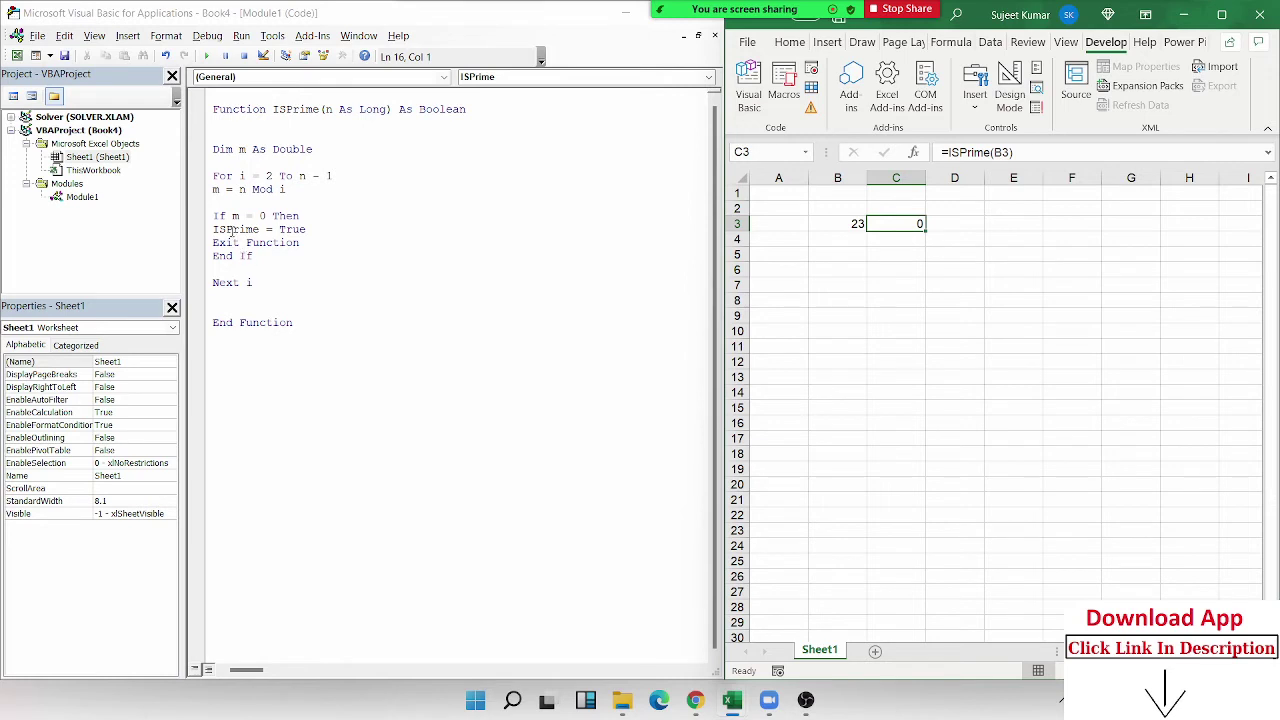
# Add an ISPrime = False line after Next i, then reopen C3's formula for editing
pyautogui.doubleClick(234, 229)
pyautogui.hotkey('ctrl', 'c')
pyautogui.click(224, 297)
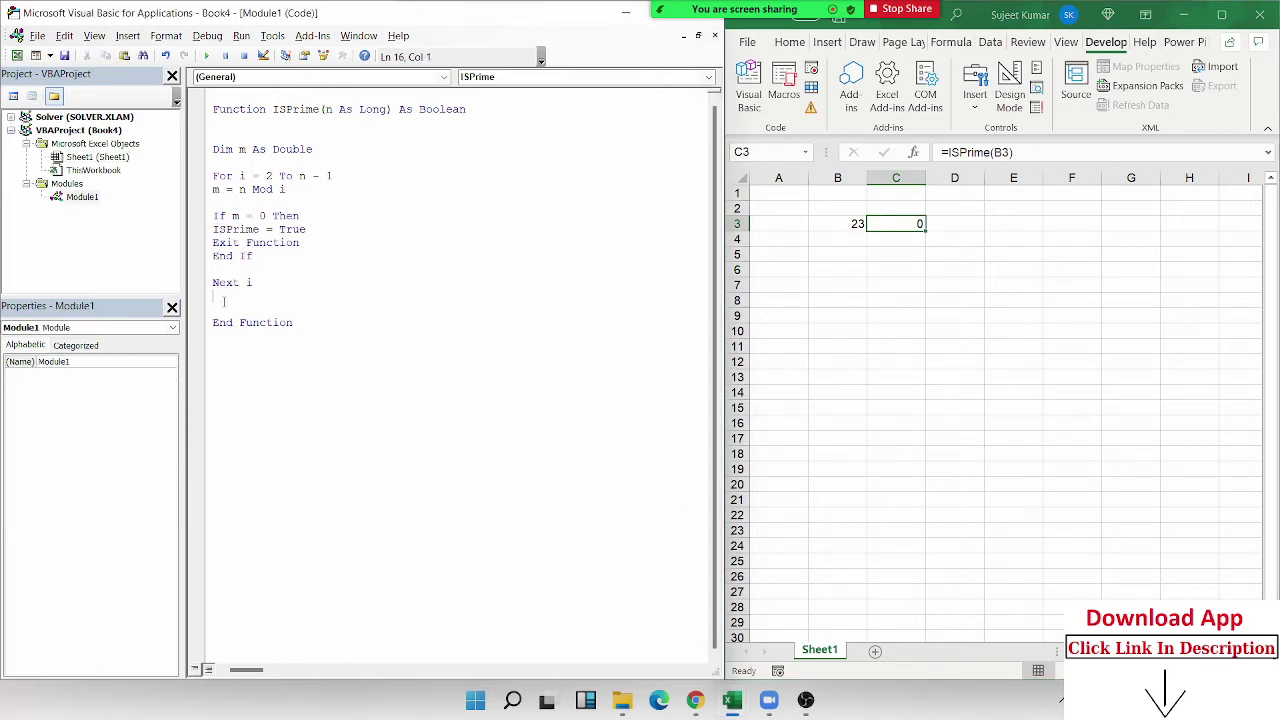
pyautogui.hotkey('ctrl', 'v')
pyautogui.write('=F')
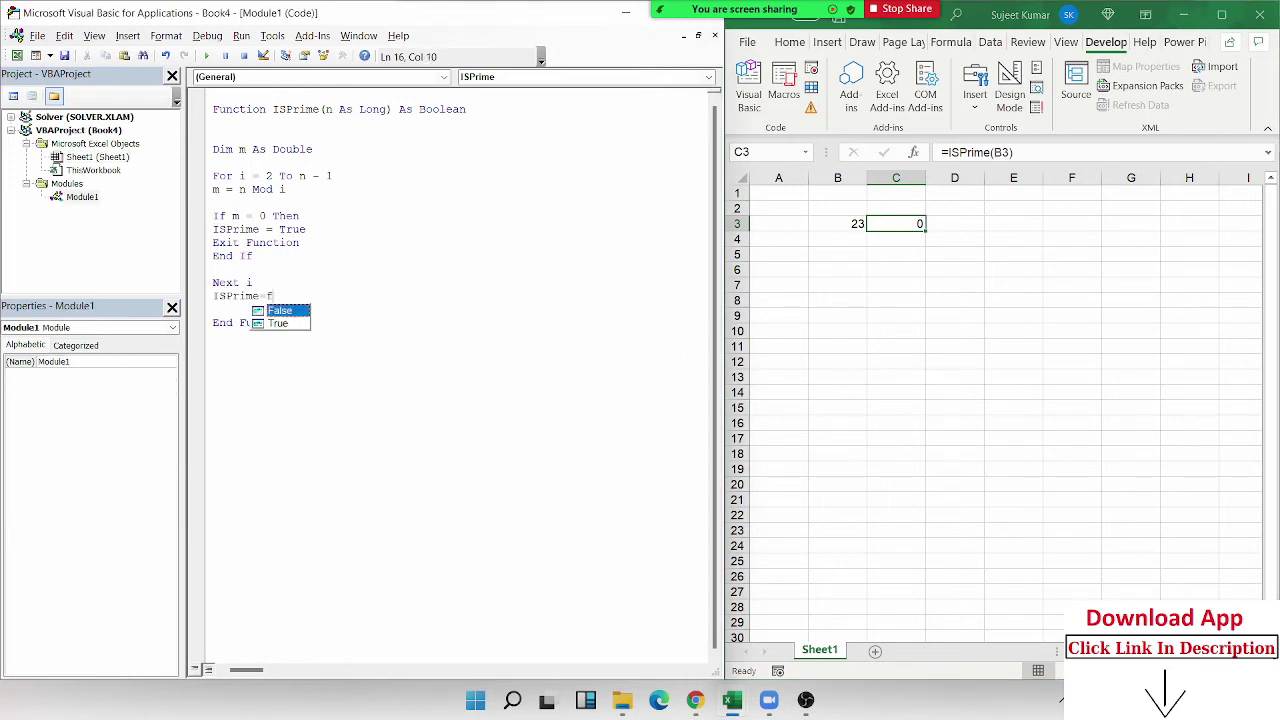
pyautogui.press('Tab')
pyautogui.press('Down')
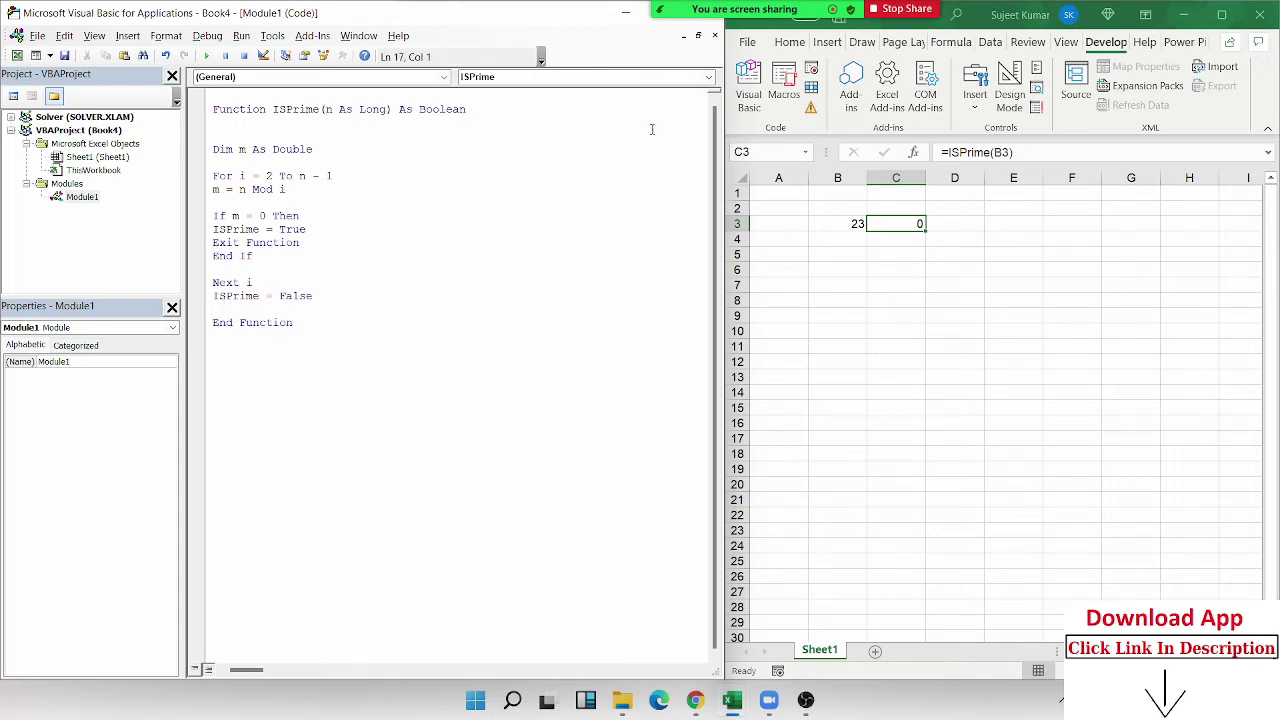
pyautogui.click(912, 224)
pyautogui.doubleClick(912, 224)
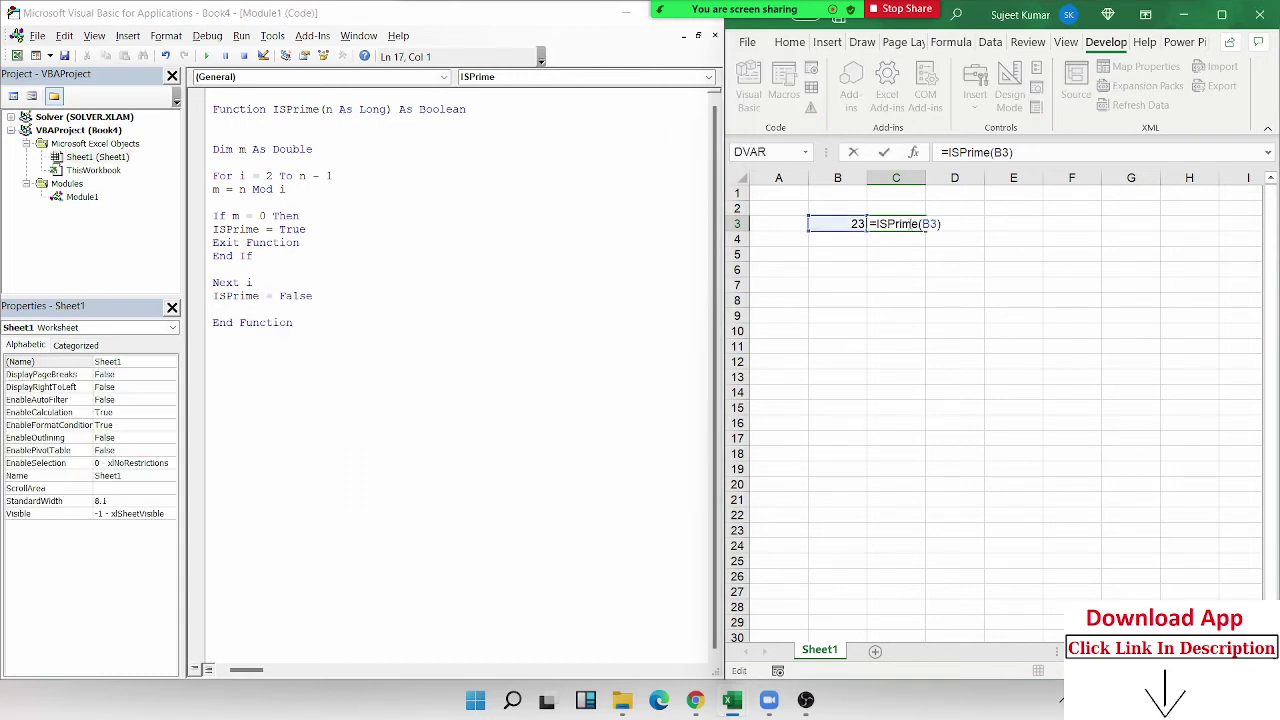
# Recalculate C3, then make ISPrime return False inside the If and True after the loop
pyautogui.press('Return')
pyautogui.click(911, 224)
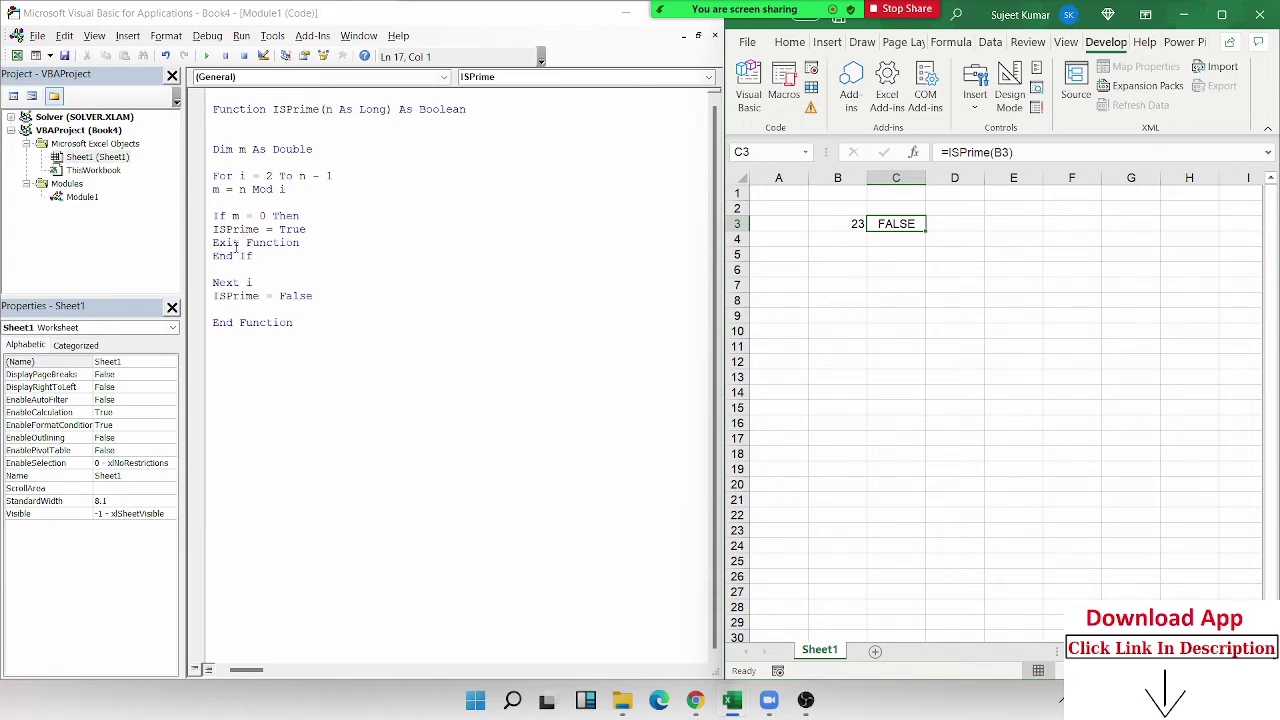
pyautogui.doubleClick(236, 245)
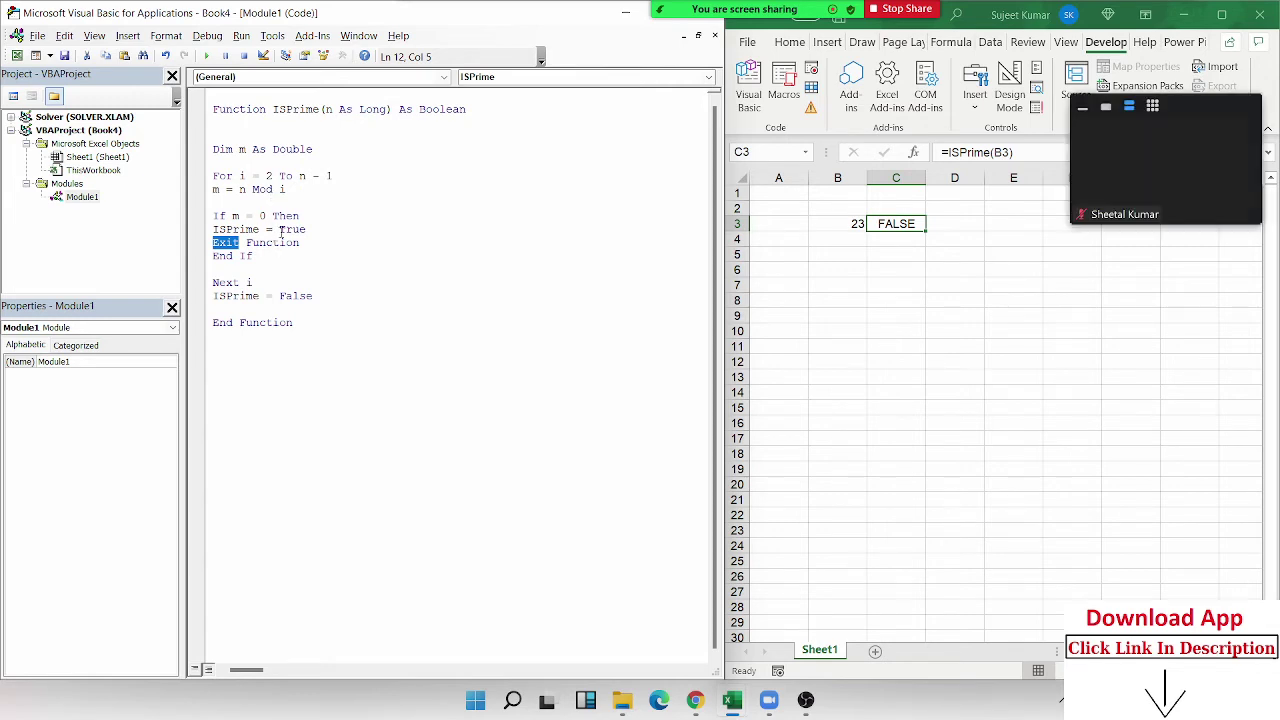
pyautogui.click(279, 229)
pyautogui.doubleClick(288, 229)
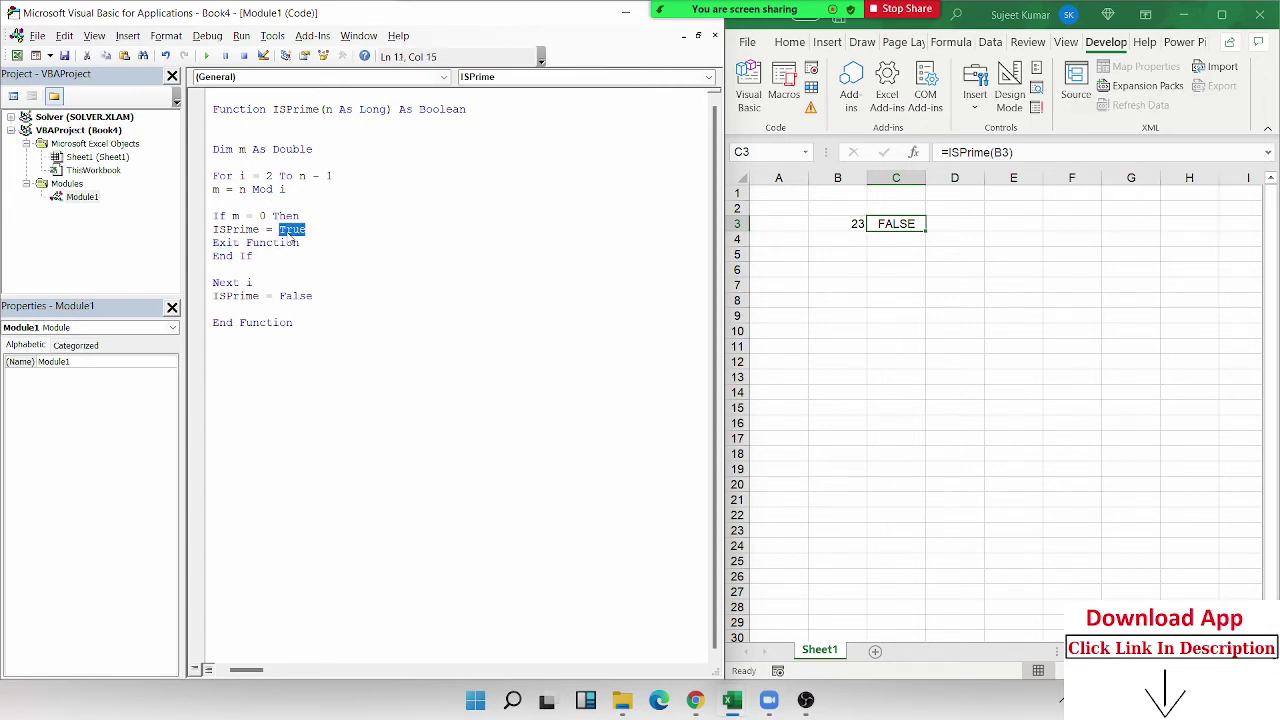
pyautogui.write('fasle')
pyautogui.doubleClick(302, 297)
pyautogui.write('t')
pyautogui.write('rue')
pyautogui.click(349, 236)
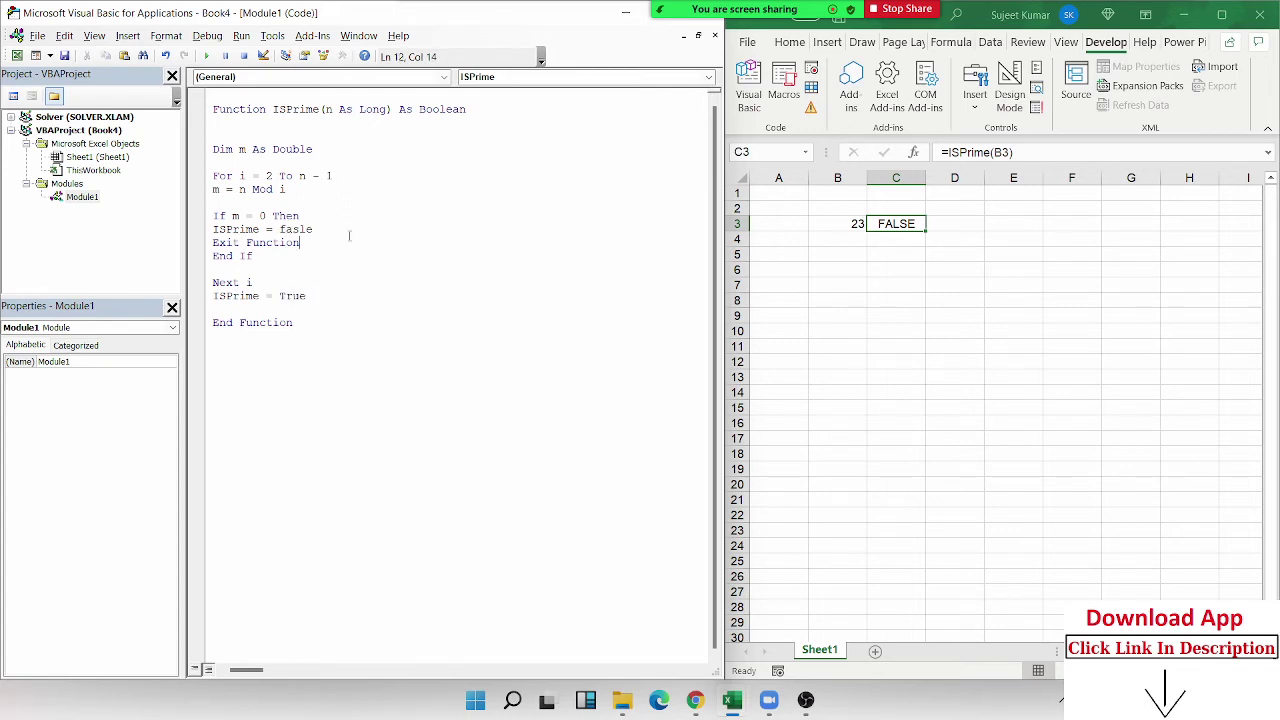
pyautogui.doubleClick(296, 229)
pyautogui.press('BackSpace')
pyautogui.press('BackSpace')
pyautogui.press('Tab')
# Re-enter C3's ISPrime formula and change B3's test number to 11
pyautogui.click(336, 265)
pyautogui.doubleClick(900, 224)
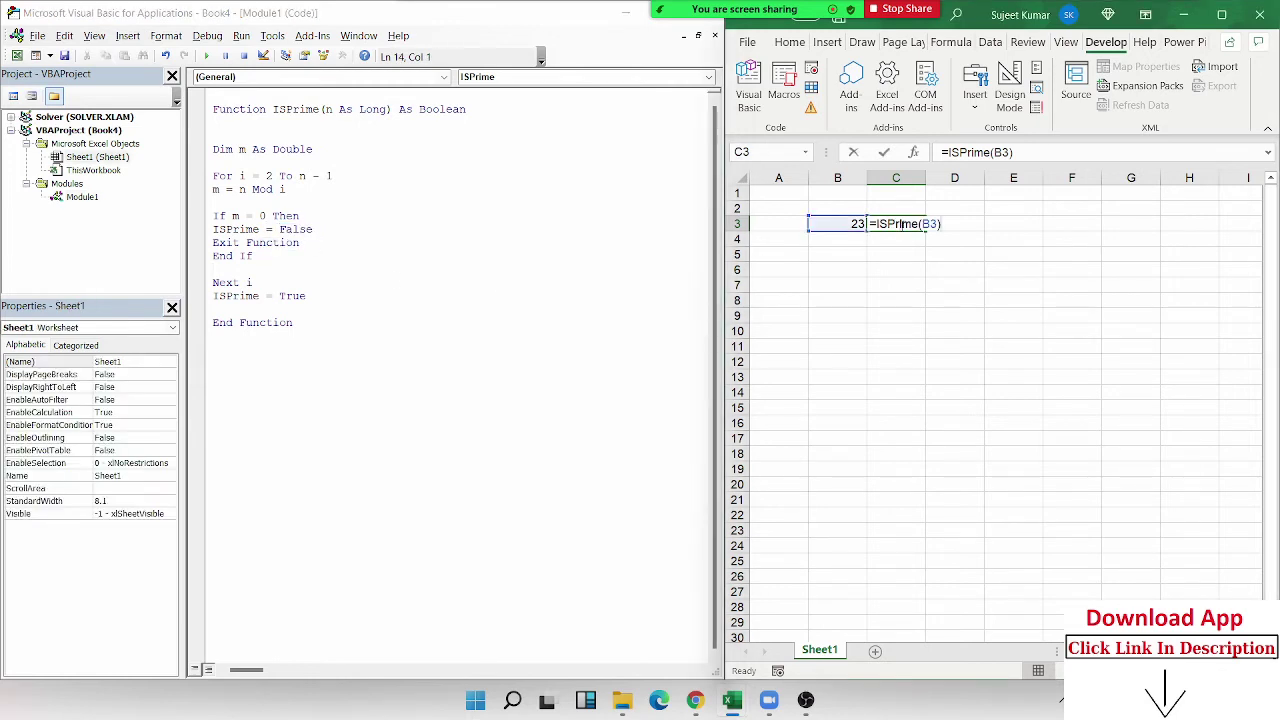
pyautogui.press('Return')
pyautogui.click(900, 224)
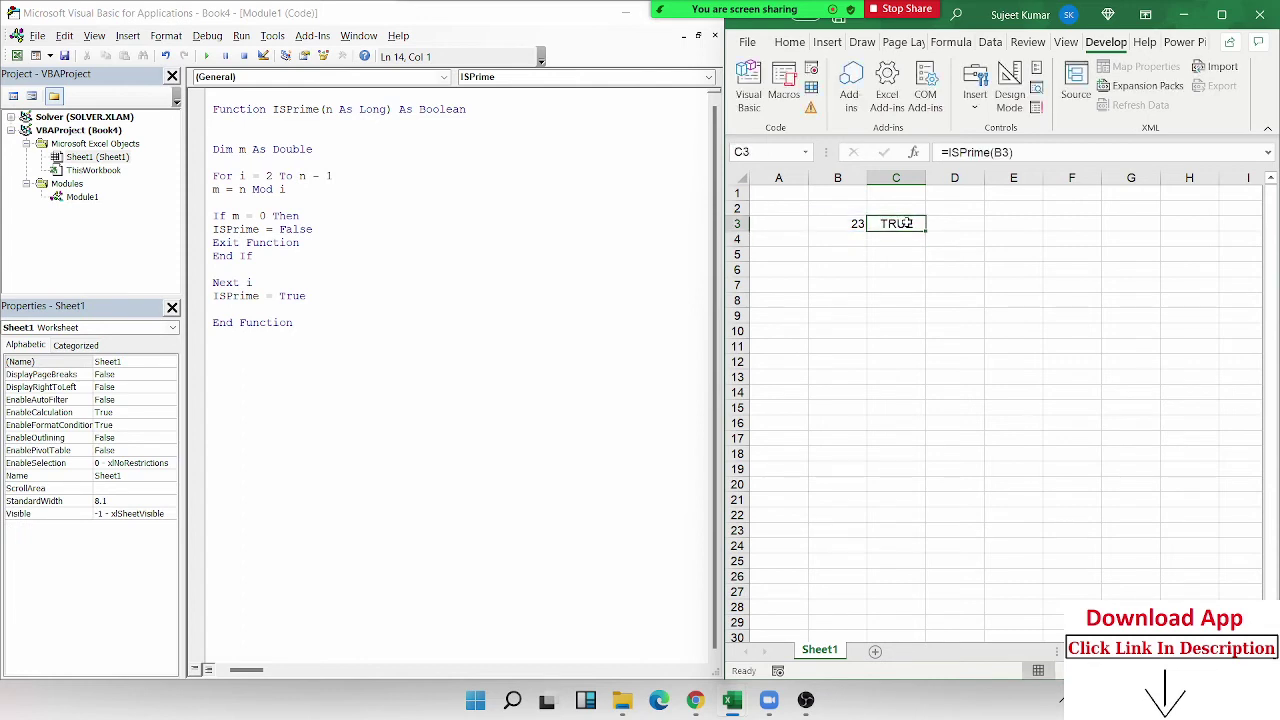
pyautogui.click(818, 224)
pyautogui.write('11')
pyautogui.press('Return')
# Try 1 and then 22 as test numbers in B3
pyautogui.click(818, 224)
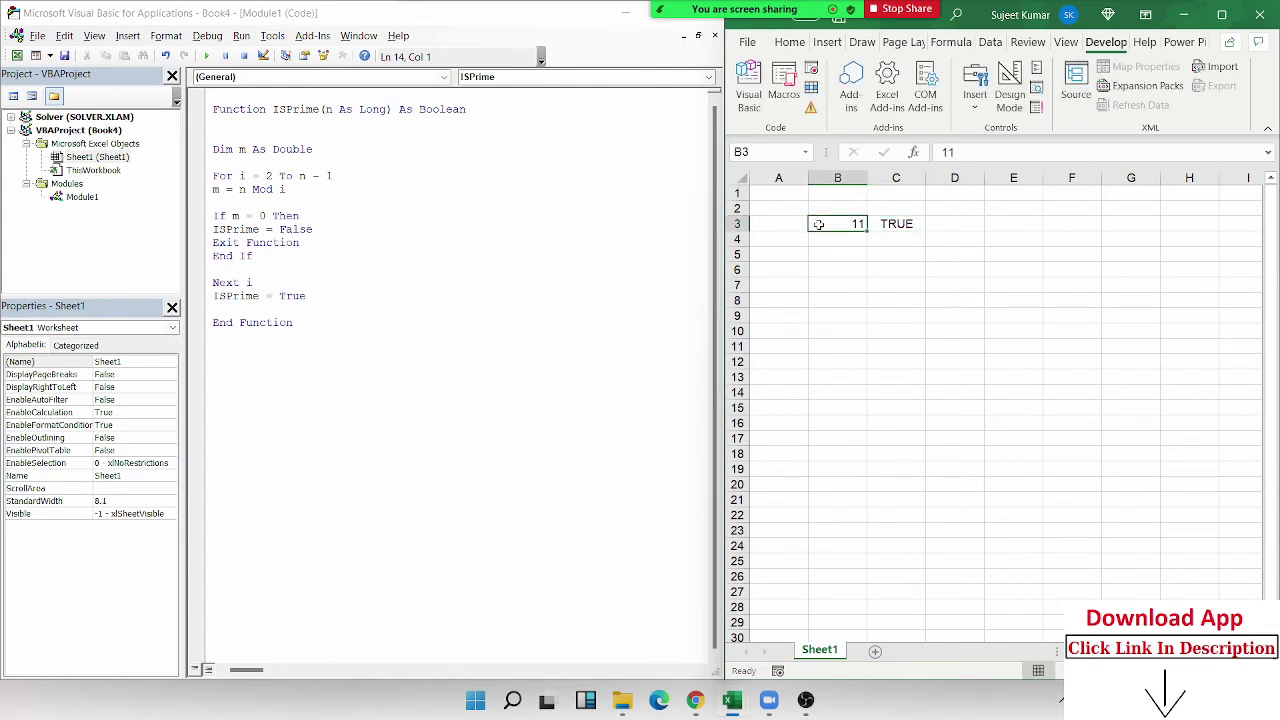
pyautogui.write('1')
pyautogui.press('Return')
pyautogui.click(818, 224)
pyautogui.write('2')
pyautogui.write('2')
pyautogui.press('Return')
# Try 33 and then 31 in B3, and open the Zoom meeting chat
pyautogui.click(818, 224)
pyautogui.write('33')
pyautogui.press('Return')
pyautogui.click(818, 224)
pyautogui.write('31')
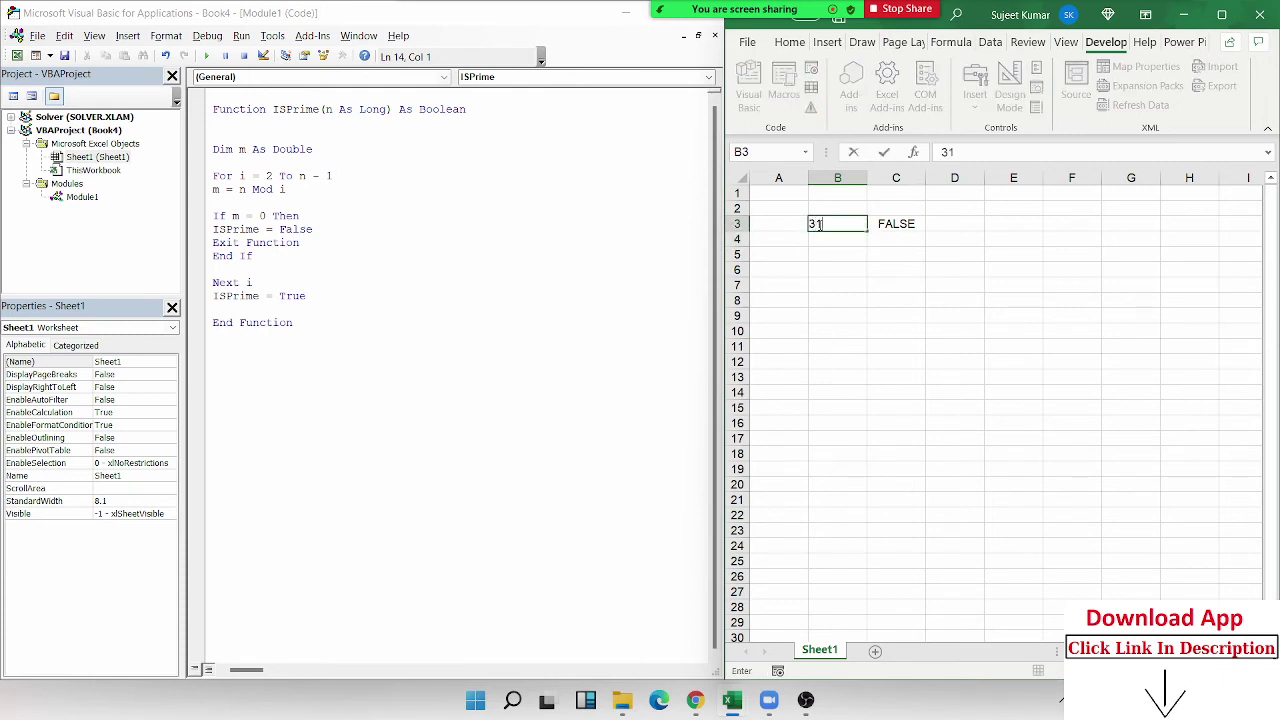
pyautogui.press('Return')
pyautogui.moveTo(760, 10)
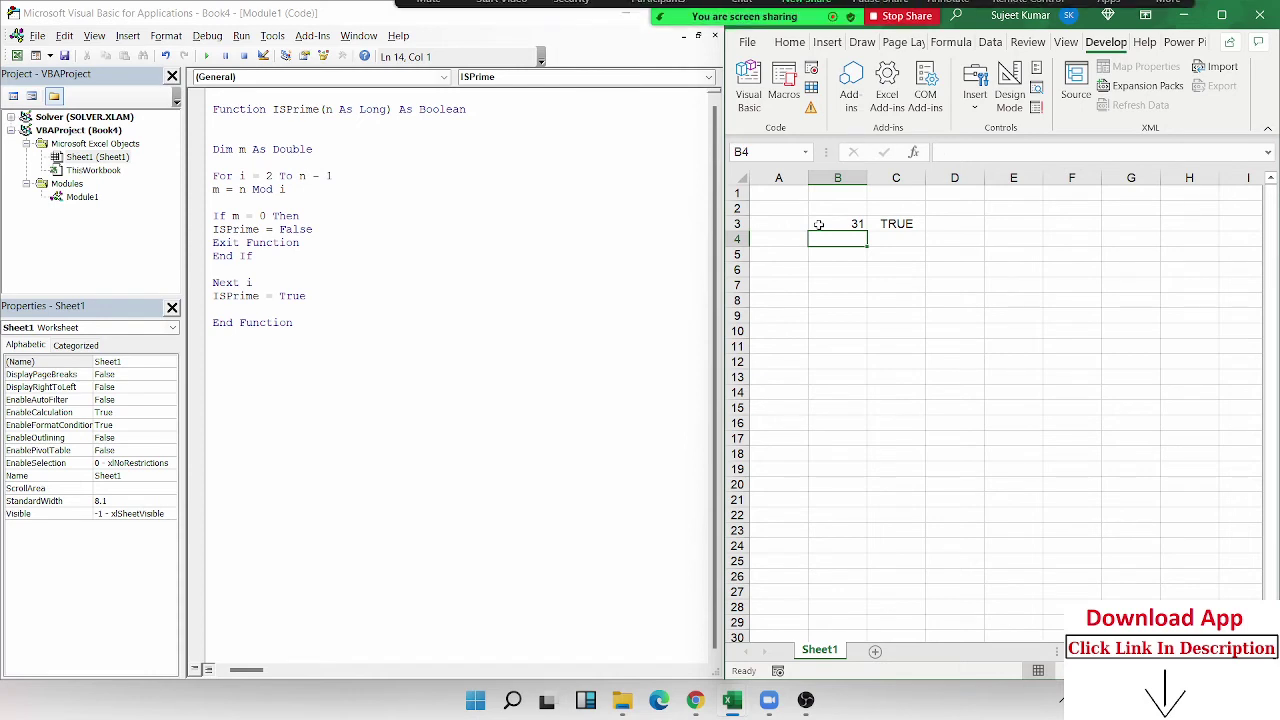
pyautogui.click(742, 25)
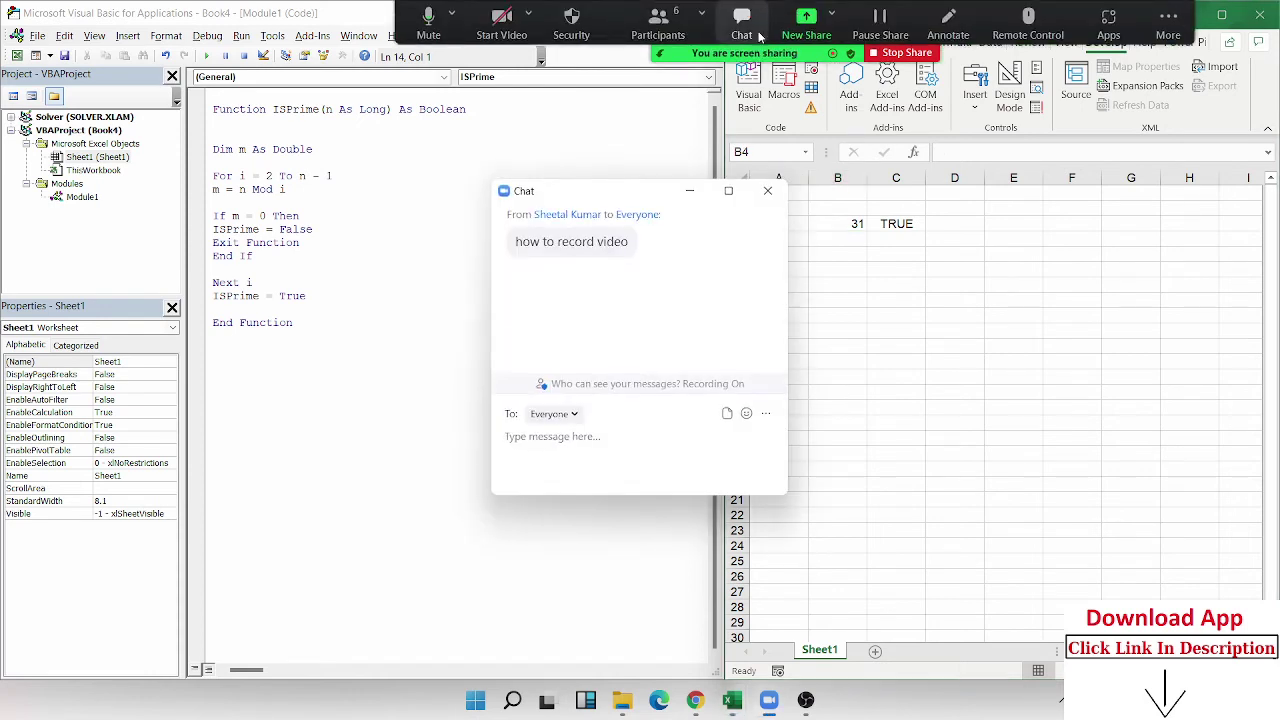
# Close the Zoom chat, and briefly open and close the participants list and its More menu
pyautogui.click(767, 190)
pyautogui.click(683, 10)
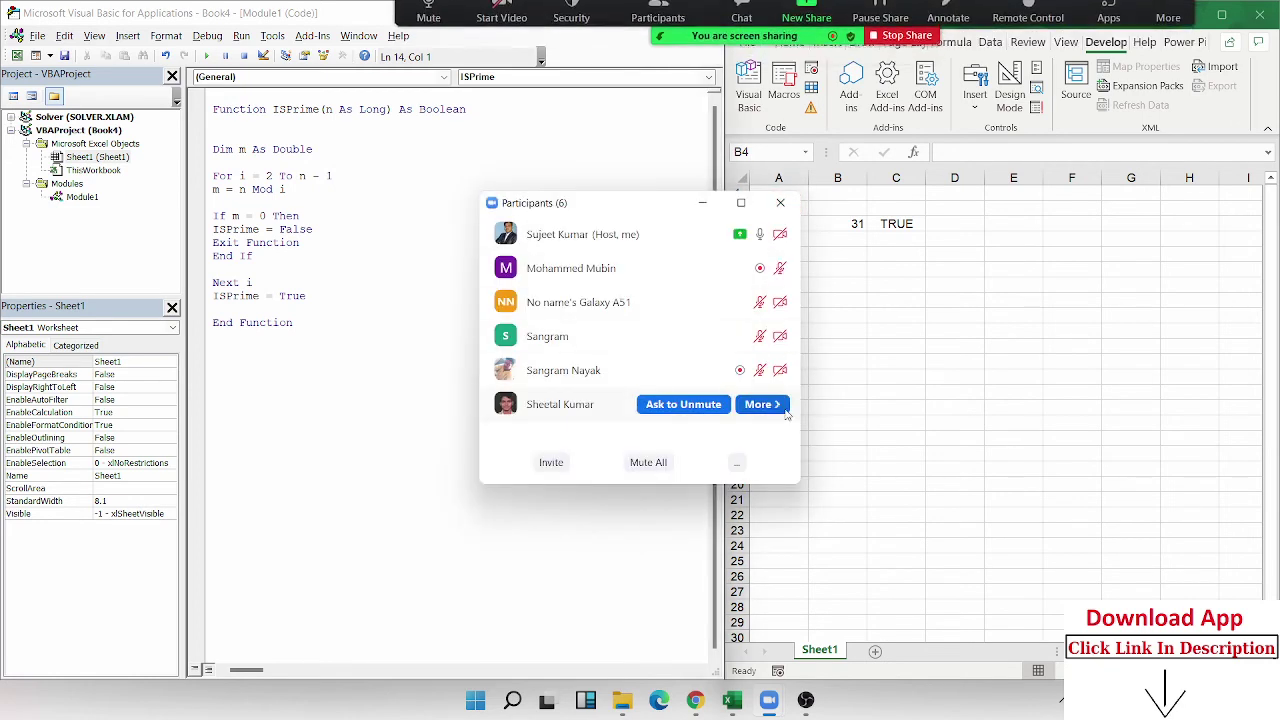
pyautogui.click(780, 405)
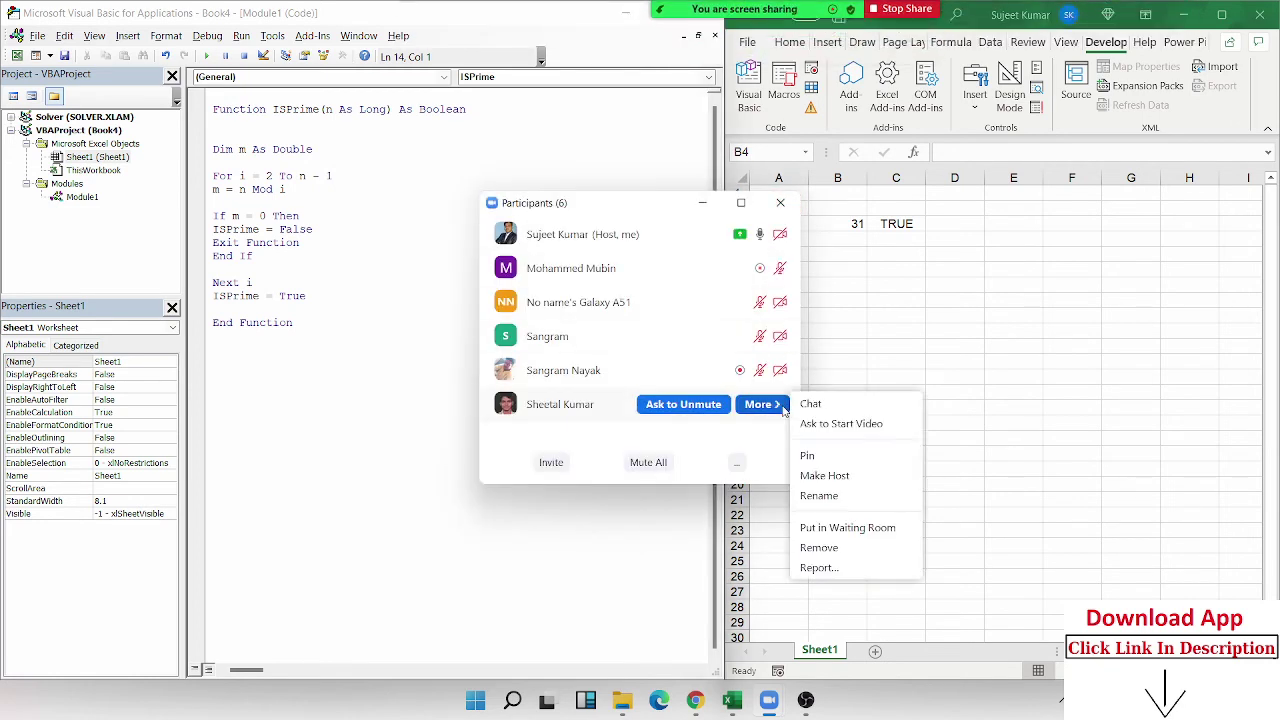
pyautogui.click(787, 209)
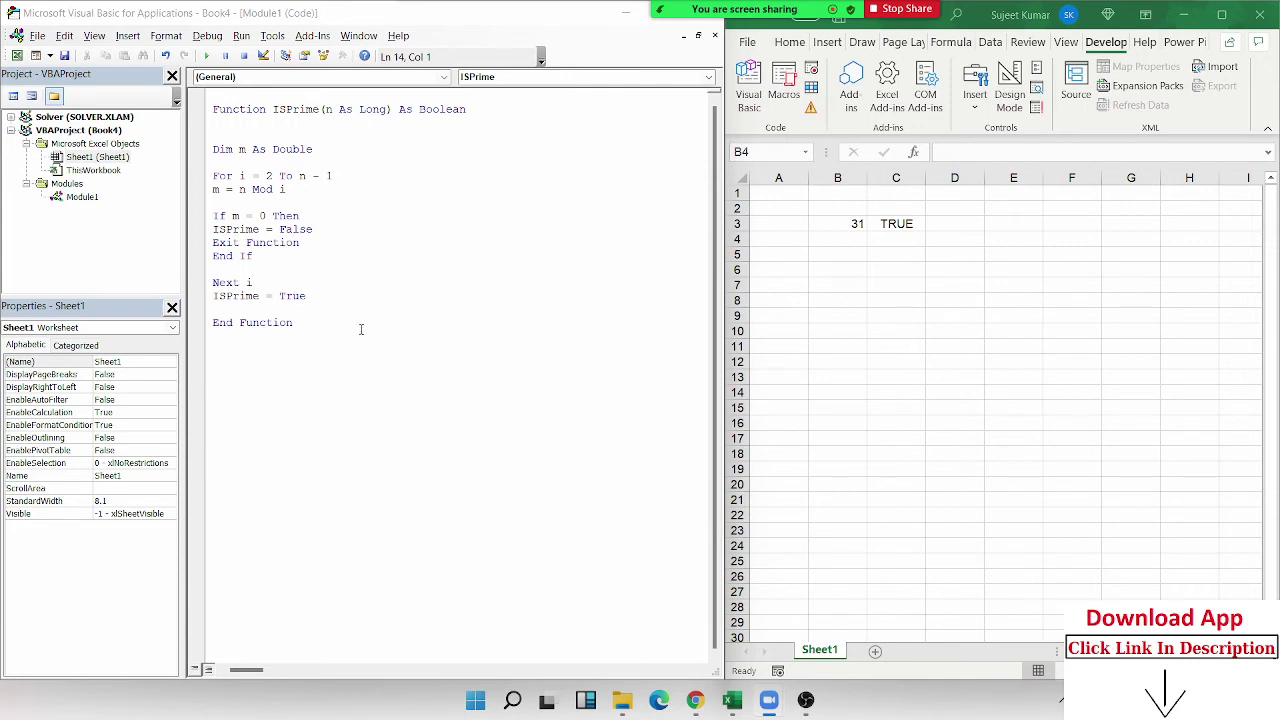
# Add a blank line before End Function, then open and close the chat again
pyautogui.click(316, 309)
pyautogui.press('Return')
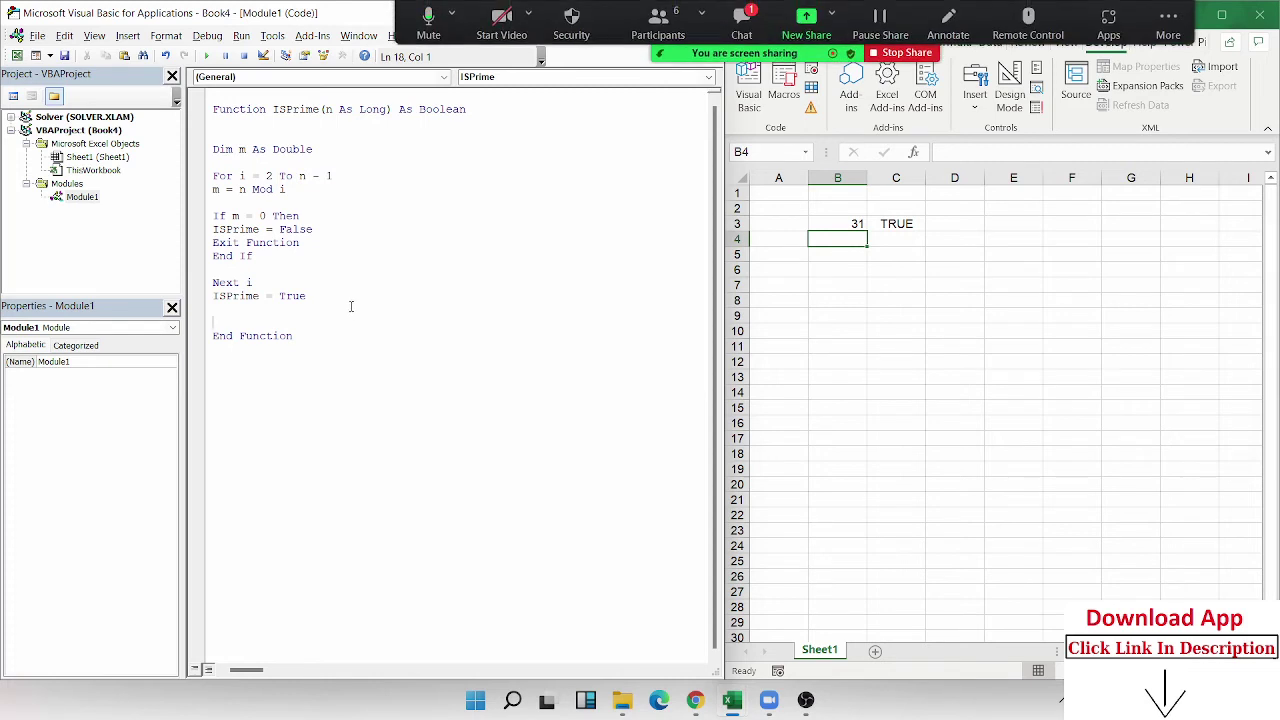
pyautogui.click(741, 22)
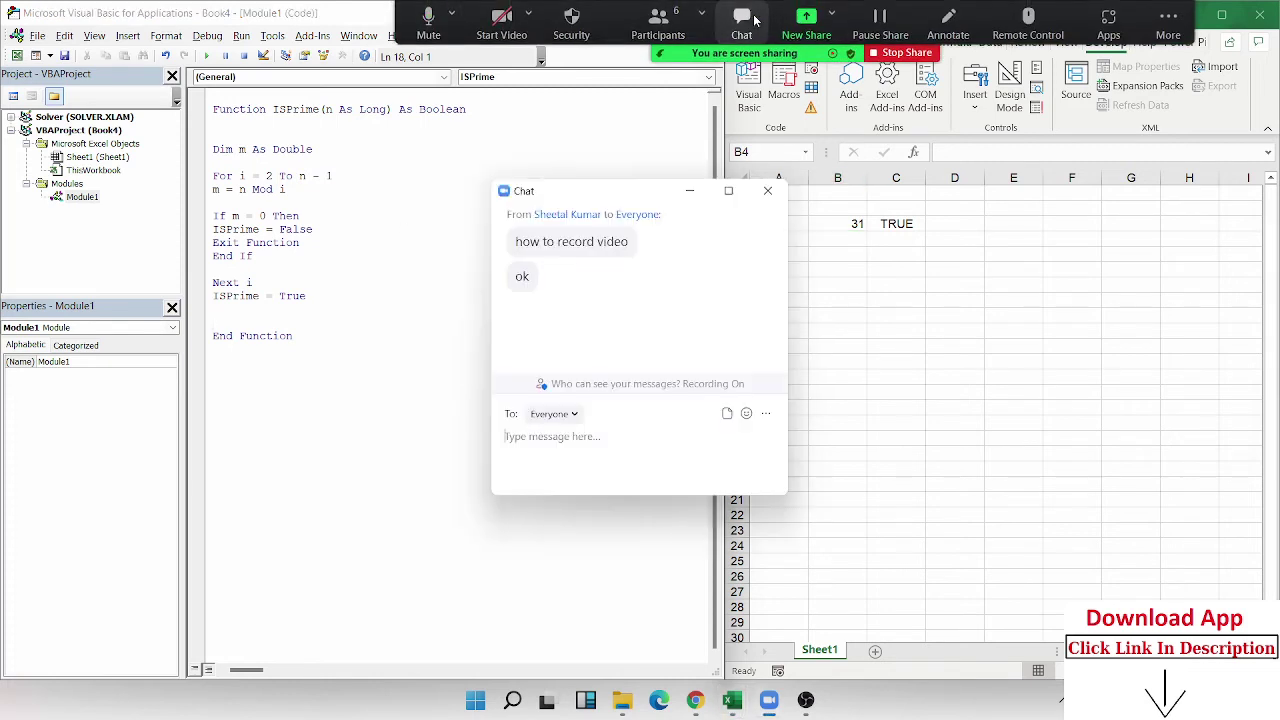
pyautogui.click(768, 191)
pyautogui.click(392, 267)
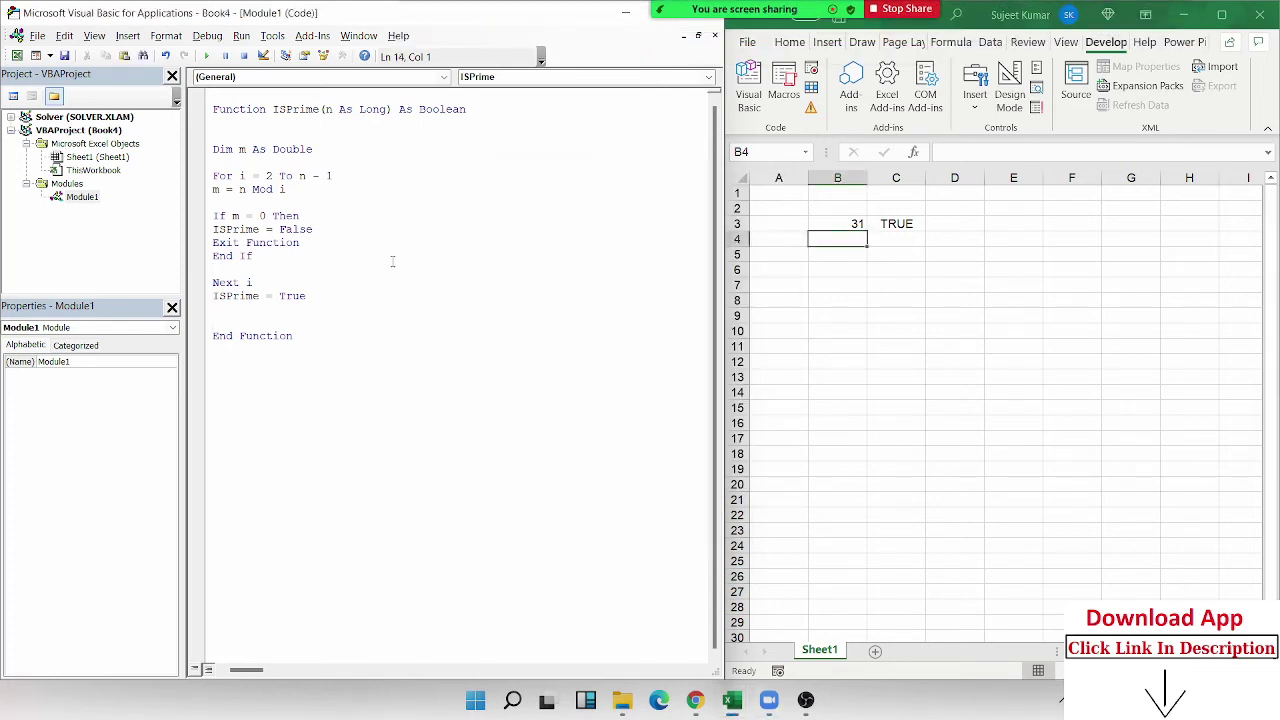
# Put 11 back into B3 as the test number
pyautogui.click(837, 223)
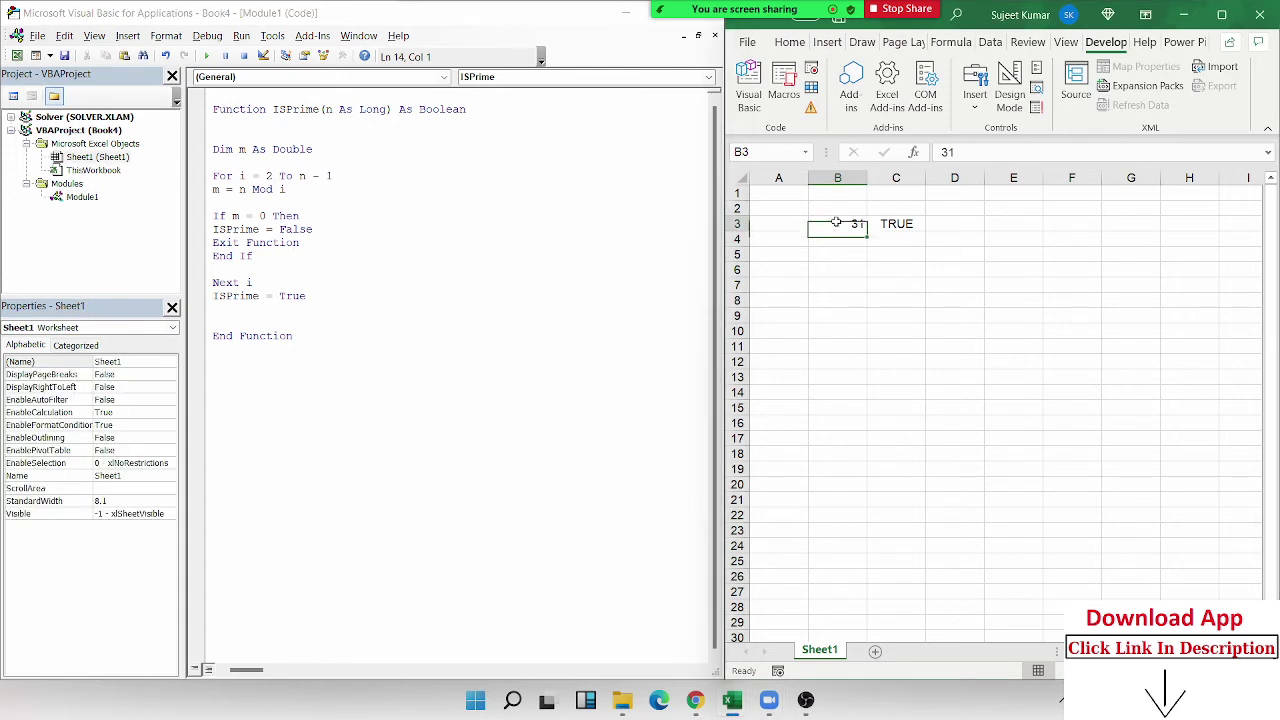
pyautogui.write('11')
pyautogui.press('Return')
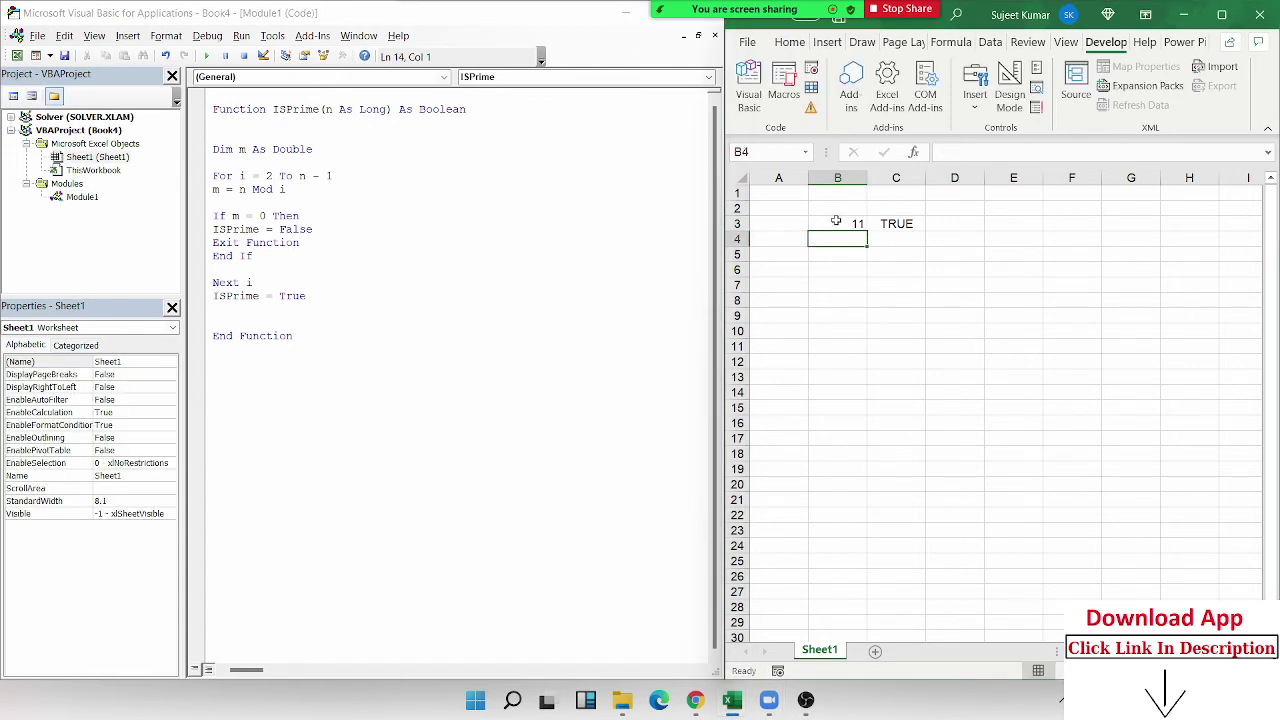
pyautogui.click(830, 222)
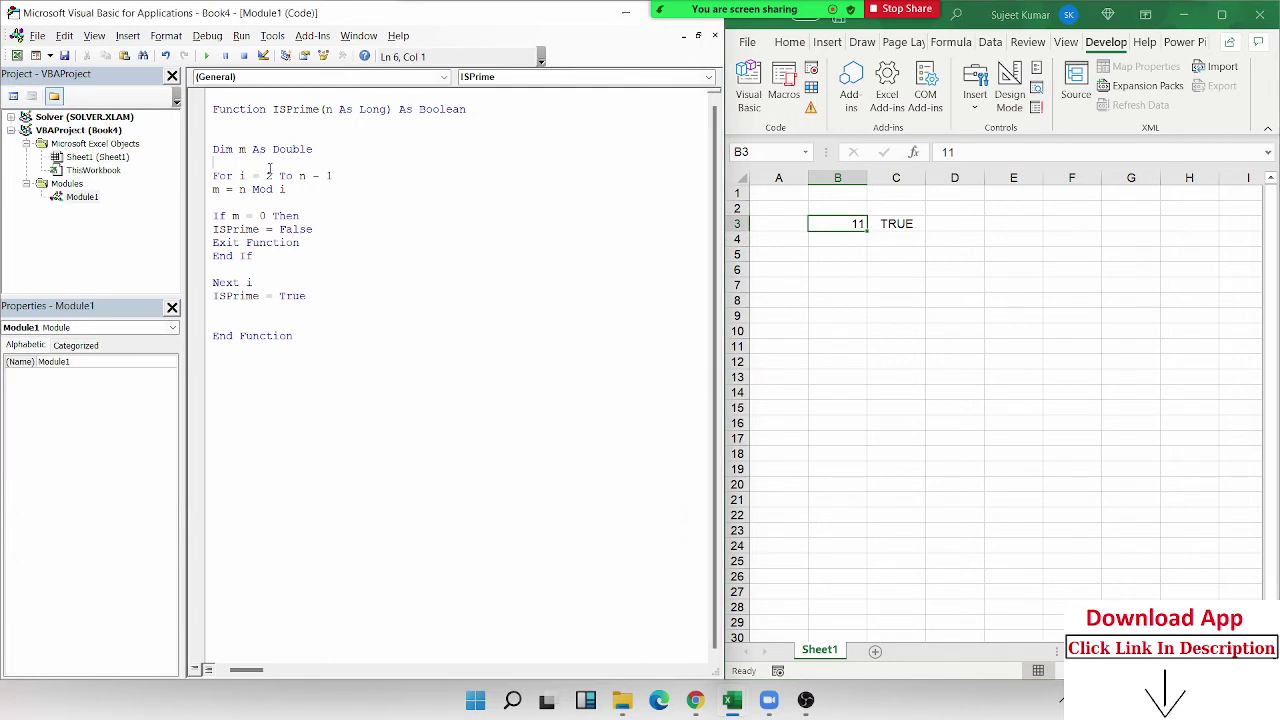
# Highlight the For to Next i loop in the ISPrime code
pyautogui.click(268, 186)
pyautogui.click(267, 188)
pyautogui.click(299, 175)
pyautogui.moveTo(253, 283); pyautogui.dragTo(205, 180)
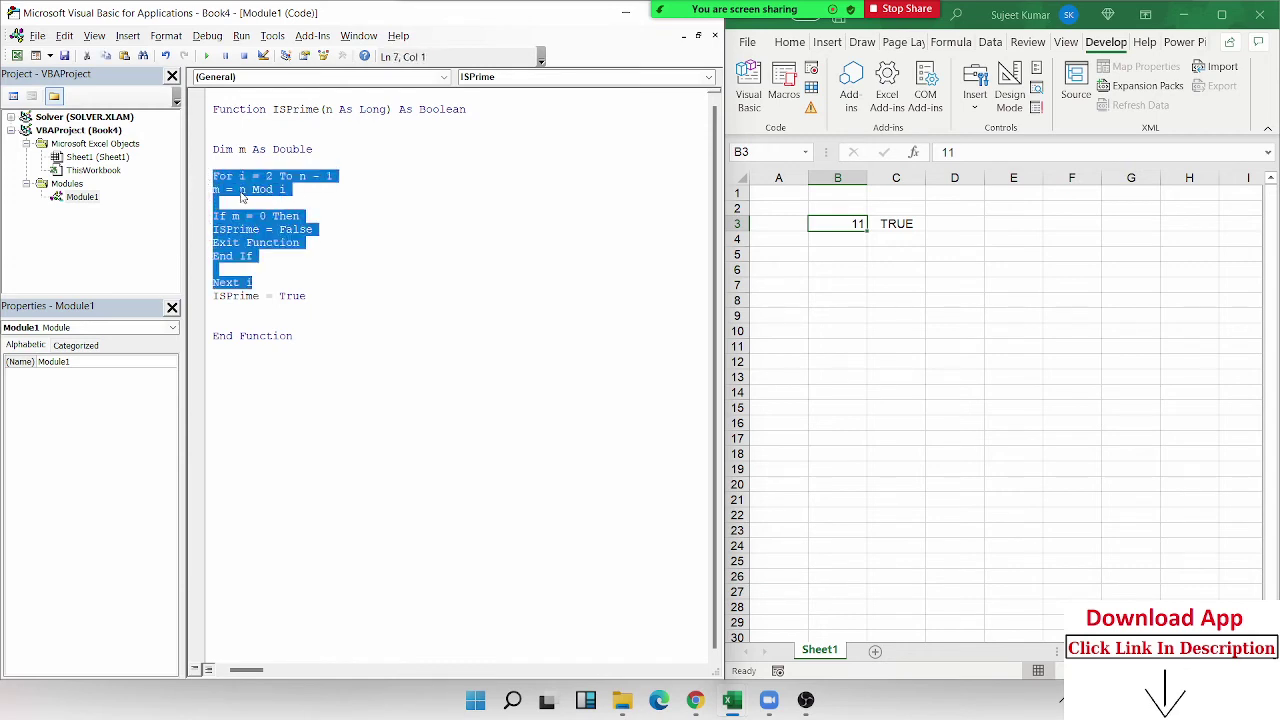
pyautogui.click(240, 202)
# Walk through m = n Mod i, the = 0 test, ISPrime = False and Exit Function lines
pyautogui.doubleClick(240, 189)
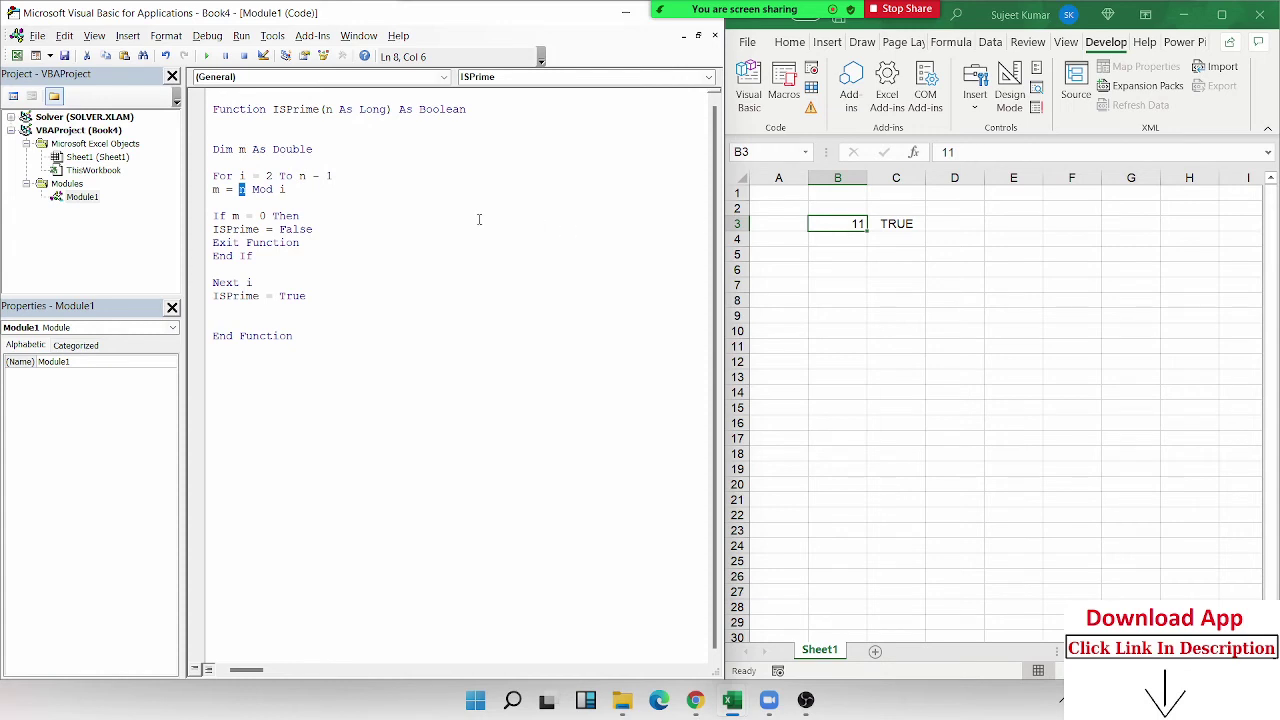
pyautogui.doubleClick(283, 189)
pyautogui.doubleClick(215, 189)
pyautogui.moveTo(238, 216); pyautogui.dragTo(268, 216)
pyautogui.click(236, 190)
pyautogui.moveTo(226, 190)
pyautogui.mouseDown()
pyautogui.moveTo(213, 190)
pyautogui.moveTo(262, 217)
pyautogui.mouseUp()
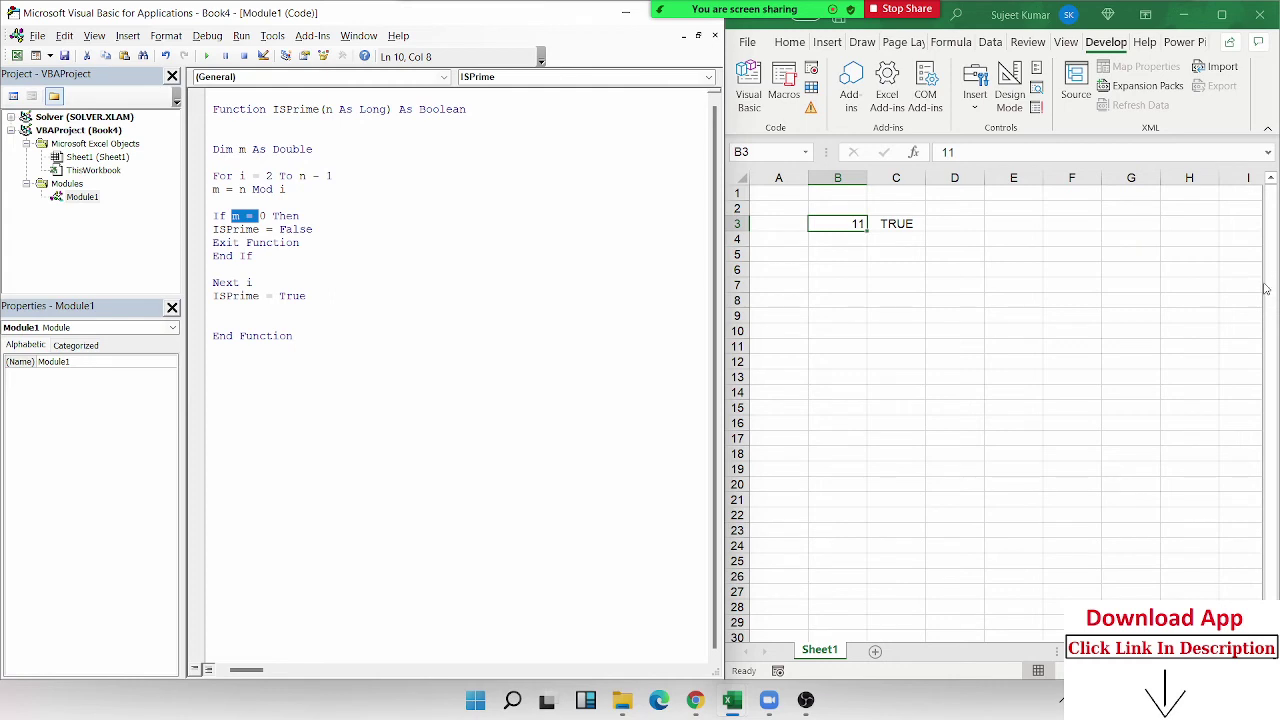
pyautogui.doubleClick(249, 229)
pyautogui.moveTo(312, 229); pyautogui.dragTo(213, 232)
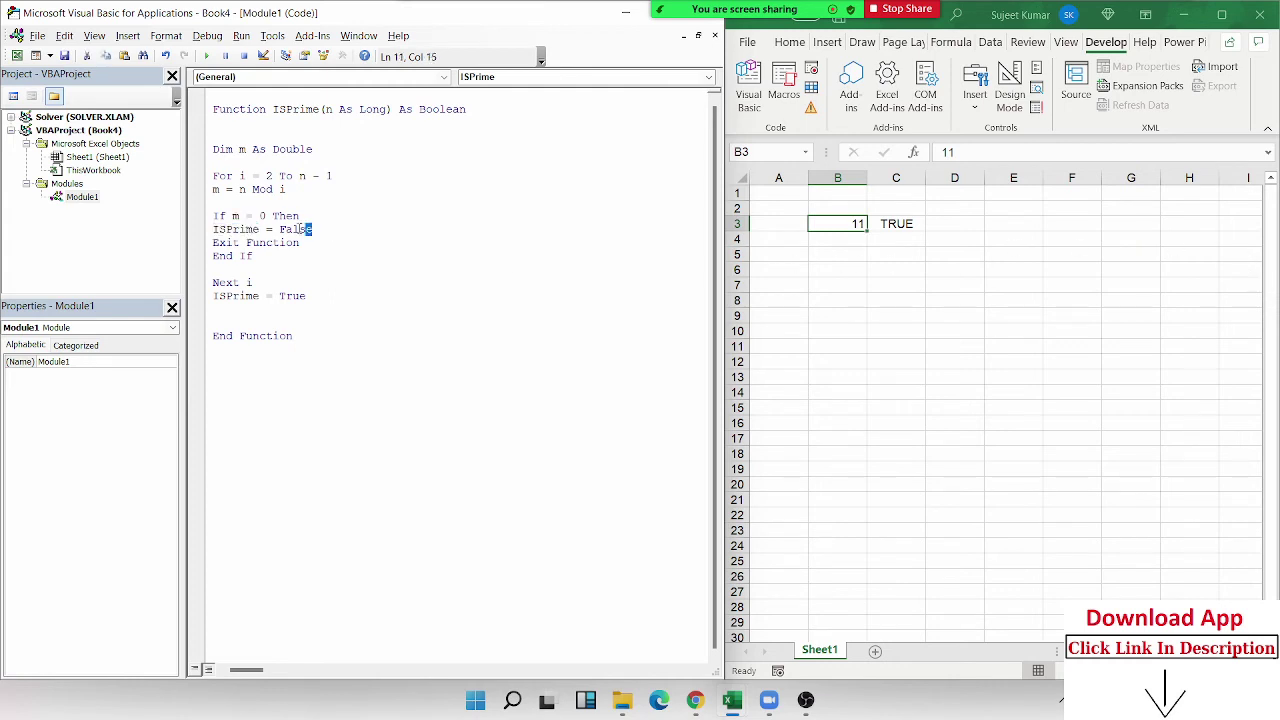
pyautogui.click(202, 242)
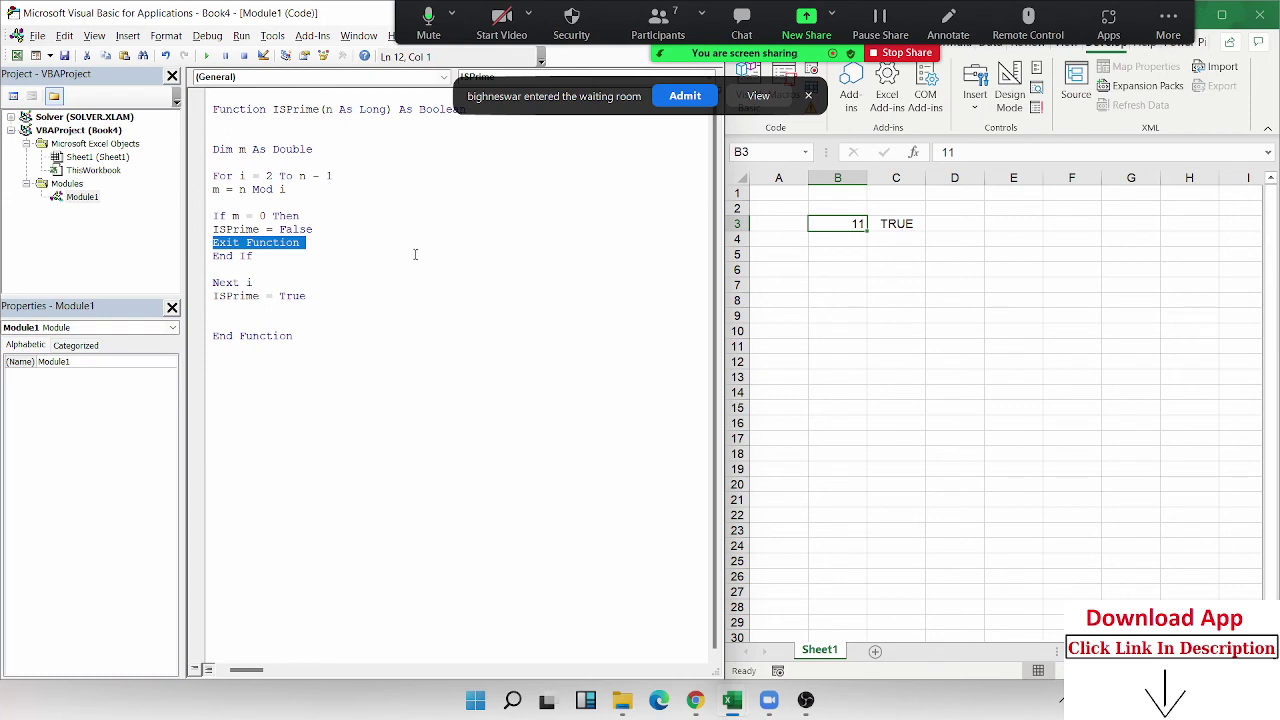
pyautogui.click(699, 93)
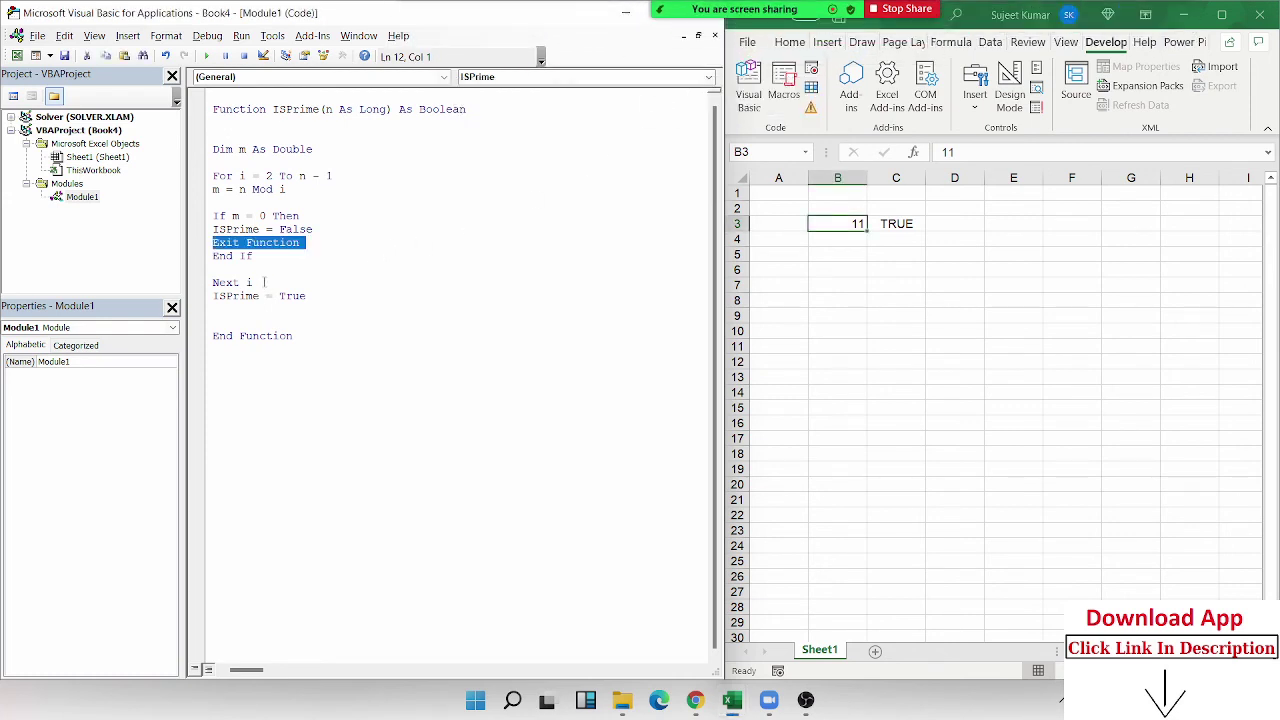
pyautogui.click(266, 270)
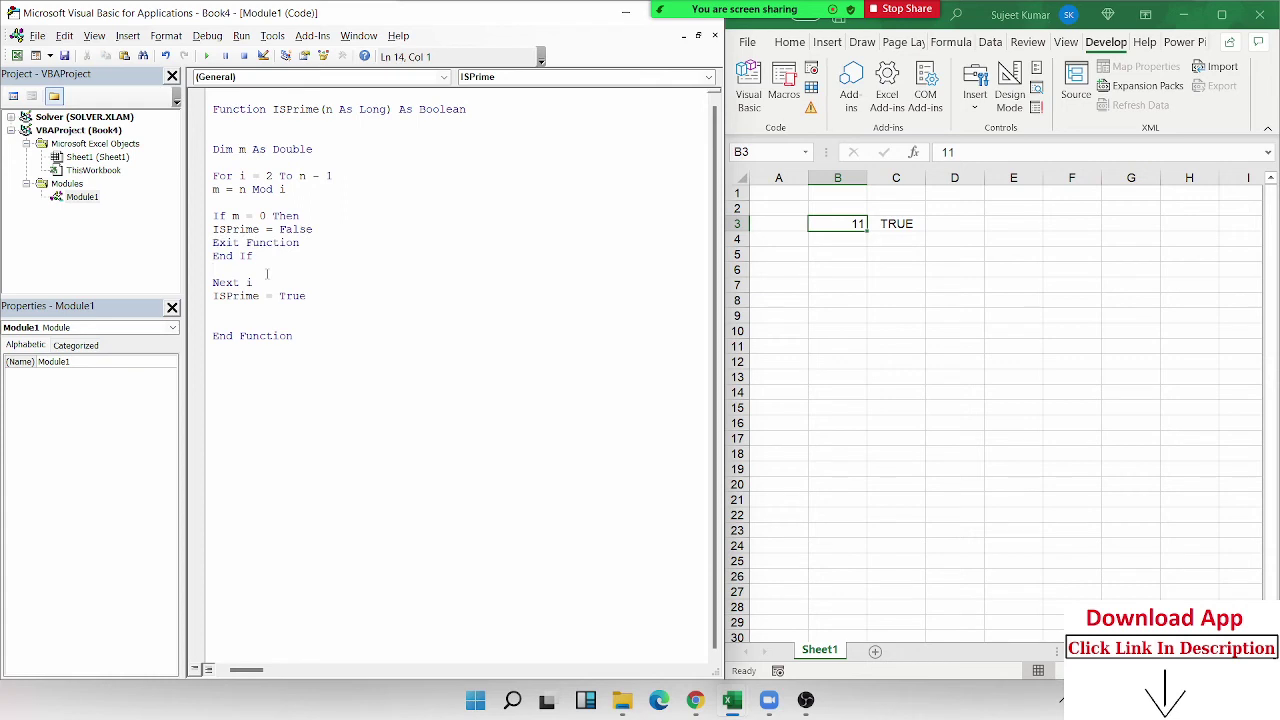
pyautogui.click(316, 354)
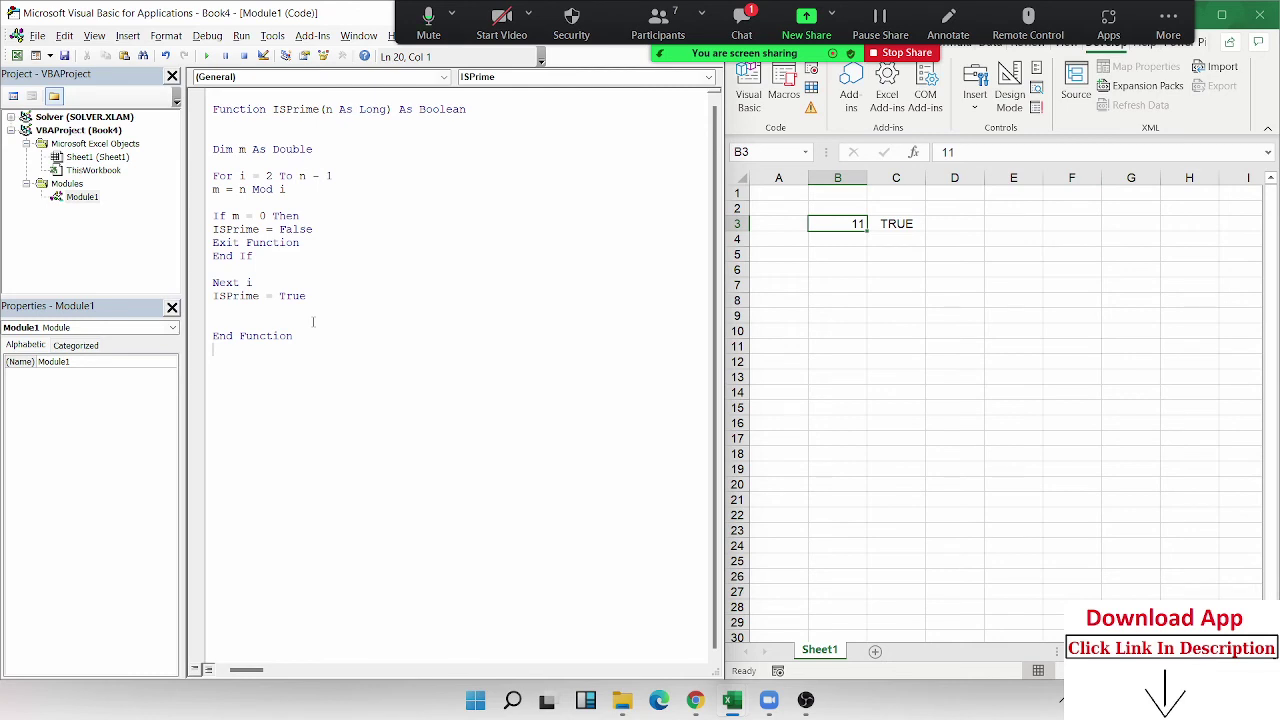
# Clear B1:C5, removing the 11 test value and its TRUE result
pyautogui.click(780, 395)
pyautogui.moveTo(837, 193); pyautogui.dragTo(897, 254)
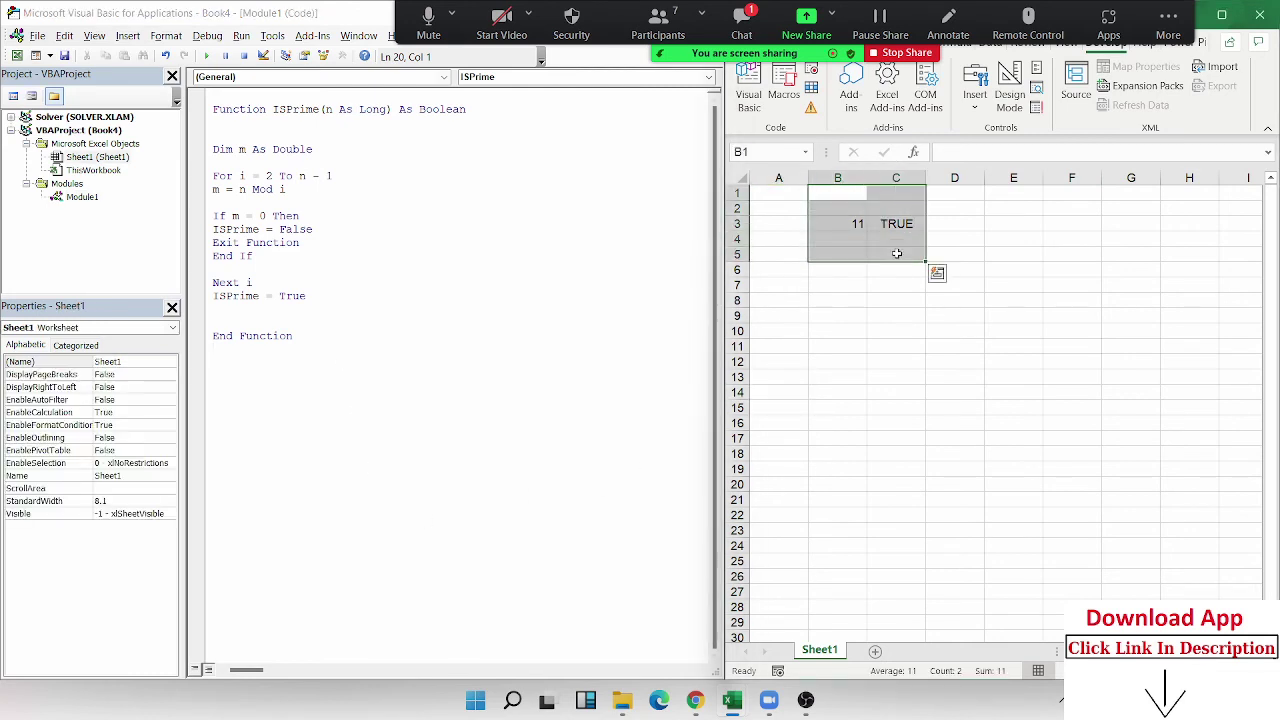
pyautogui.press('Delete')
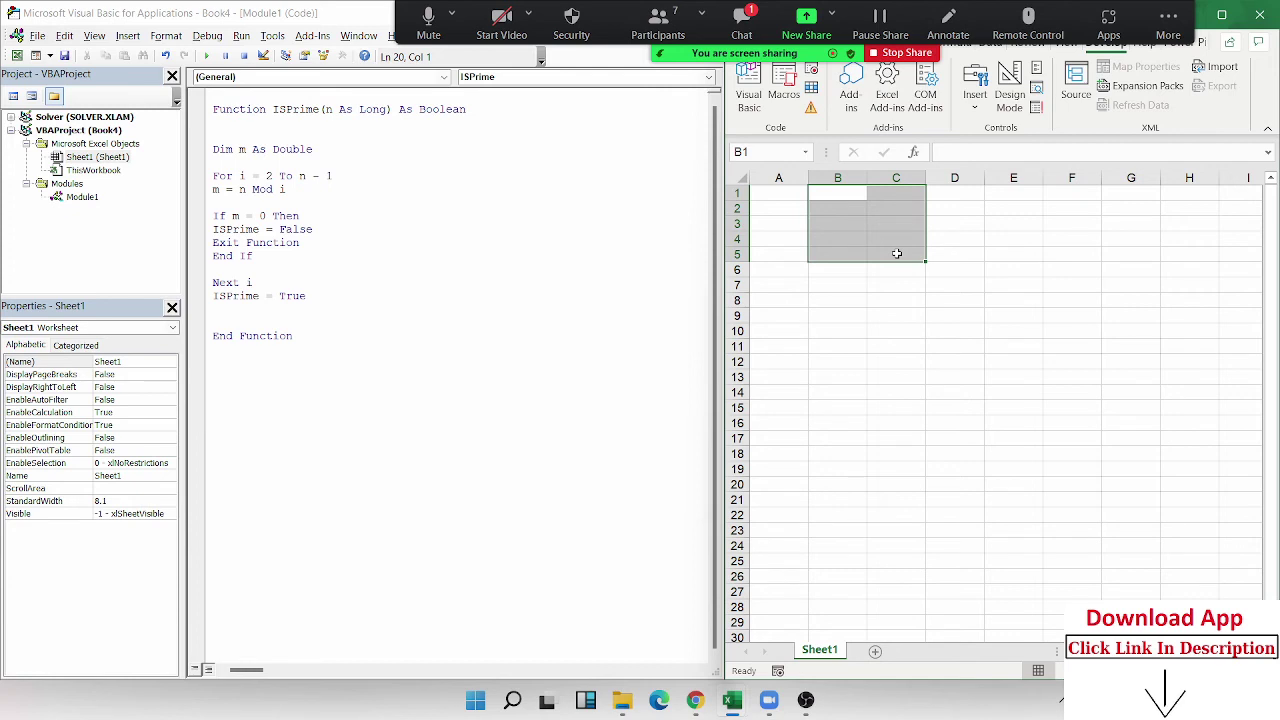
pyautogui.press('Down')
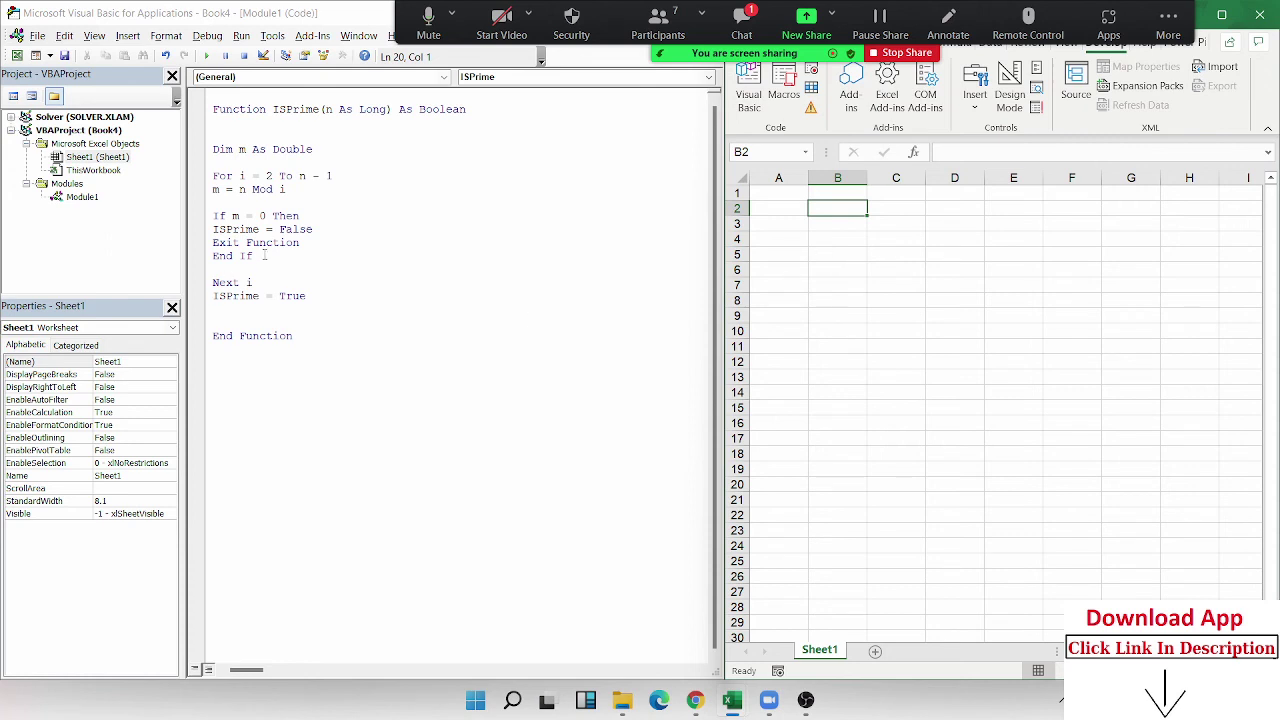
pyautogui.moveTo(265, 256); pyautogui.dragTo(197, 211)
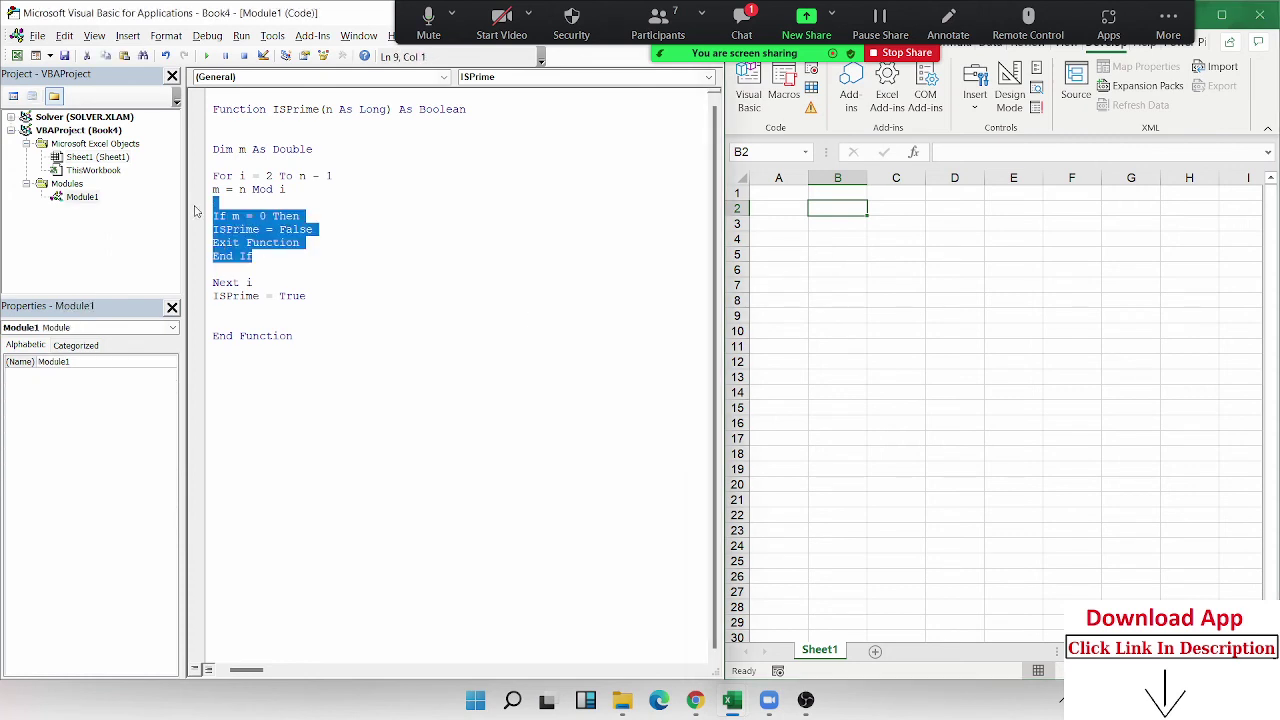
pyautogui.moveTo(305, 296); pyautogui.dragTo(213, 296)
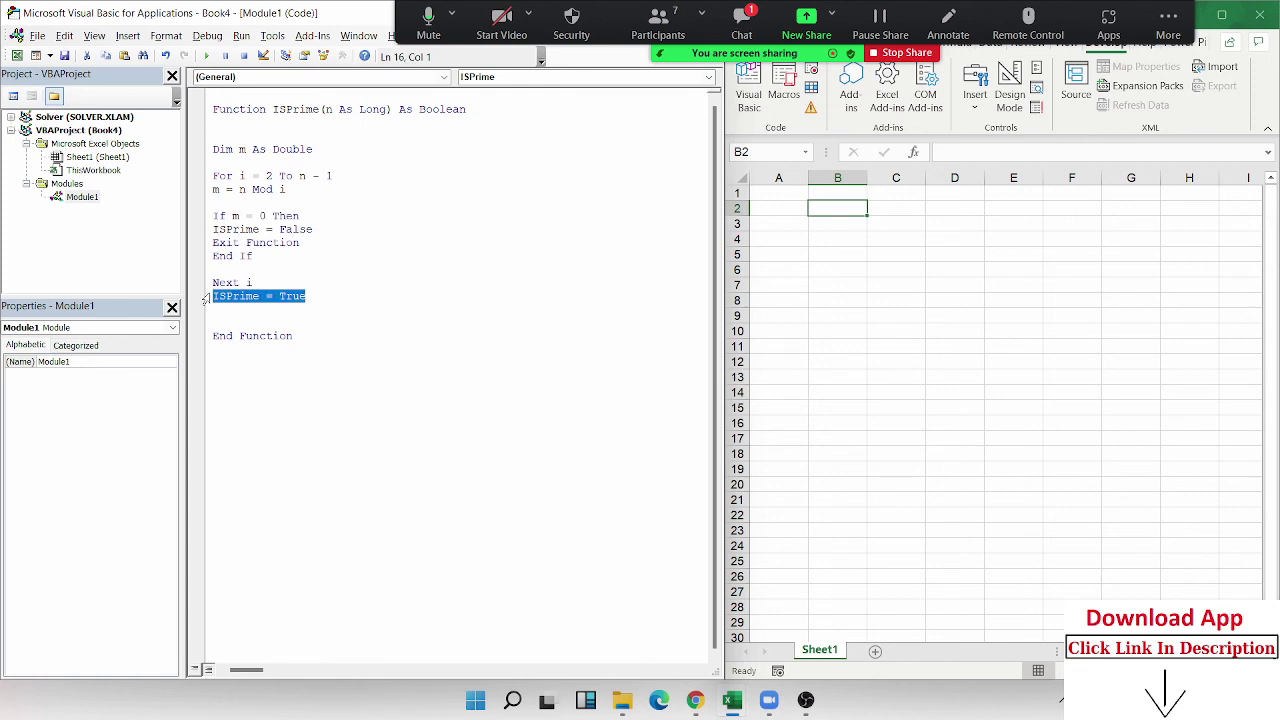
pyautogui.doubleClick(213, 242)
pyautogui.moveTo(205, 216); pyautogui.dragTo(205, 249)
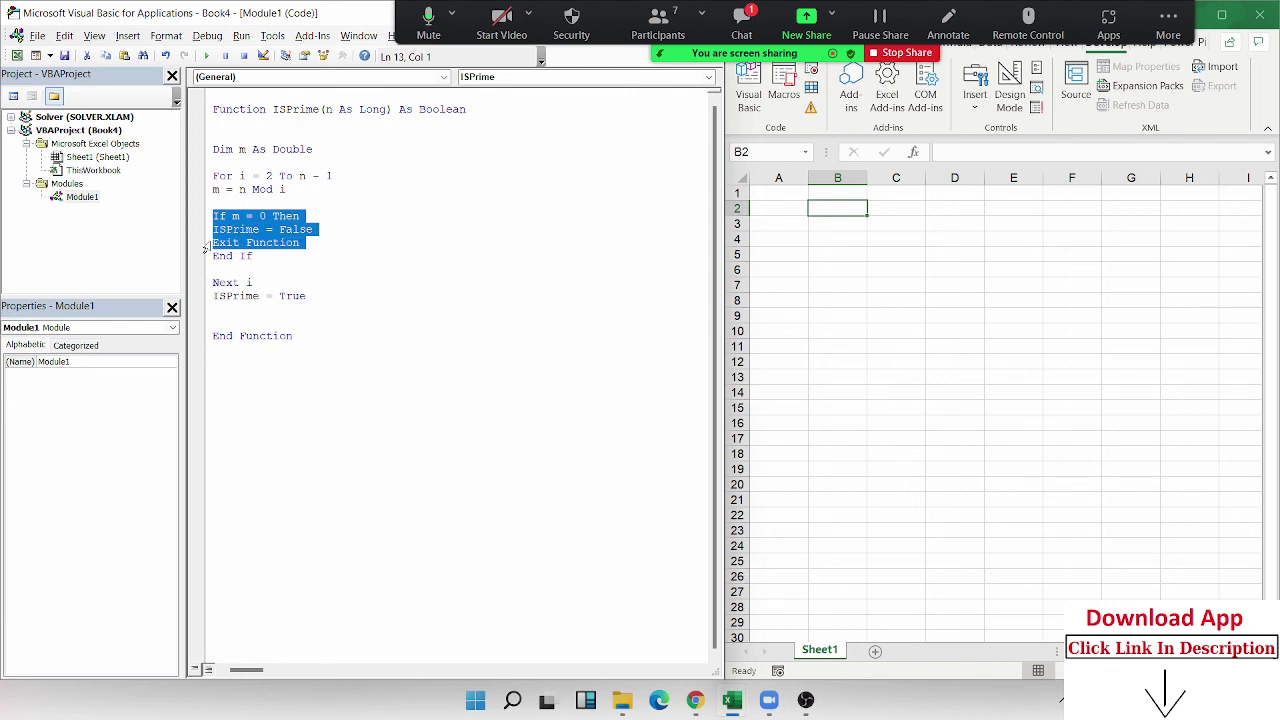
pyautogui.click(758, 24)
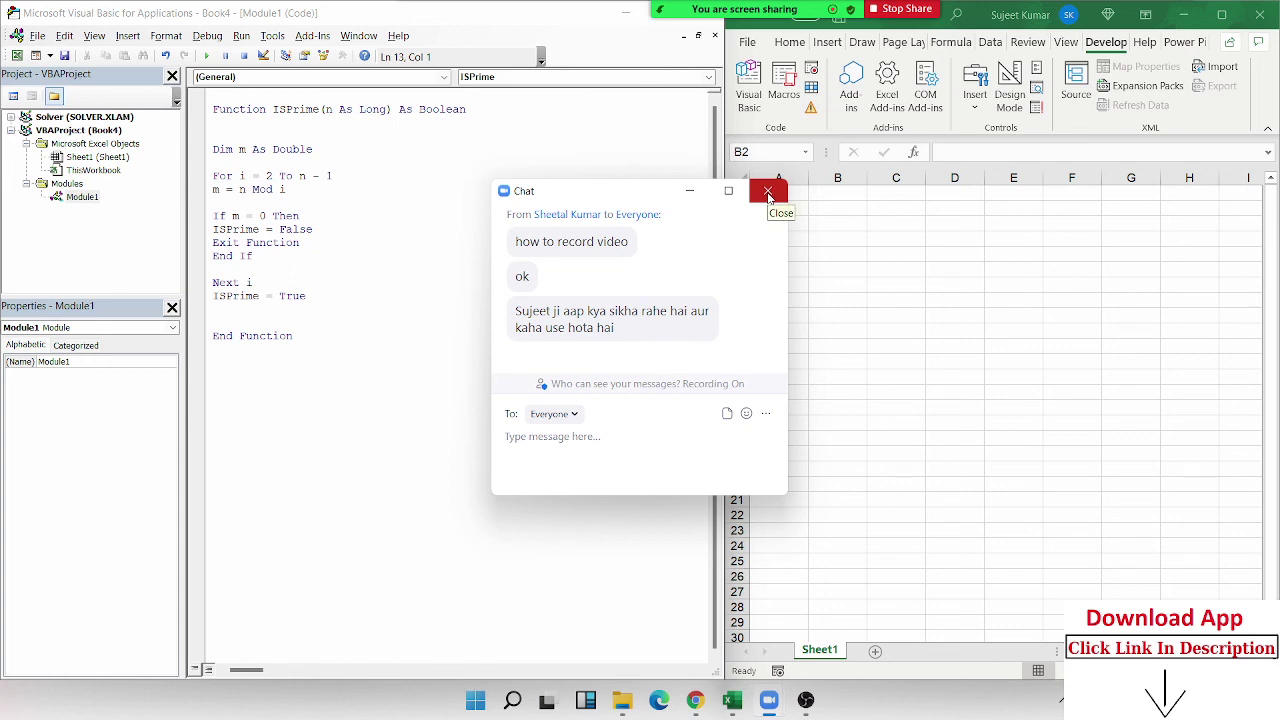
pyautogui.click(768, 195)
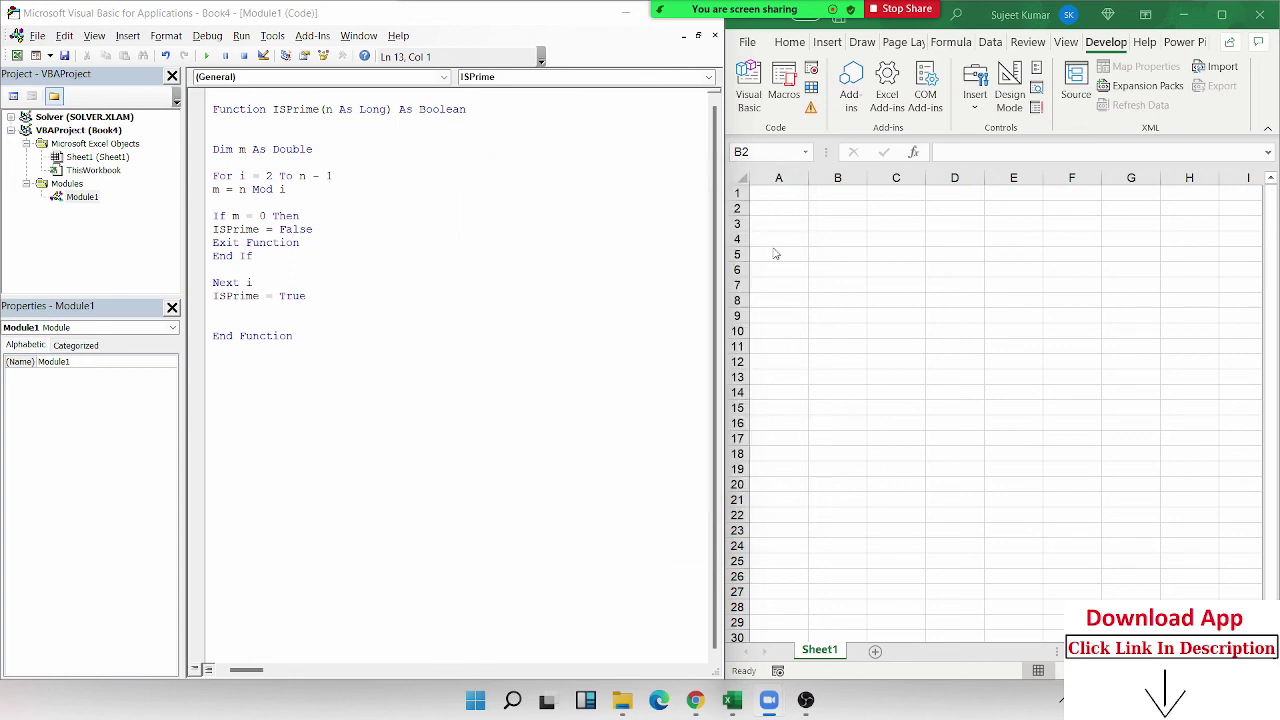
pyautogui.click(771, 241)
# Enter a Name header in A1 and a sample name in A2, filled down column A
pyautogui.click(781, 196)
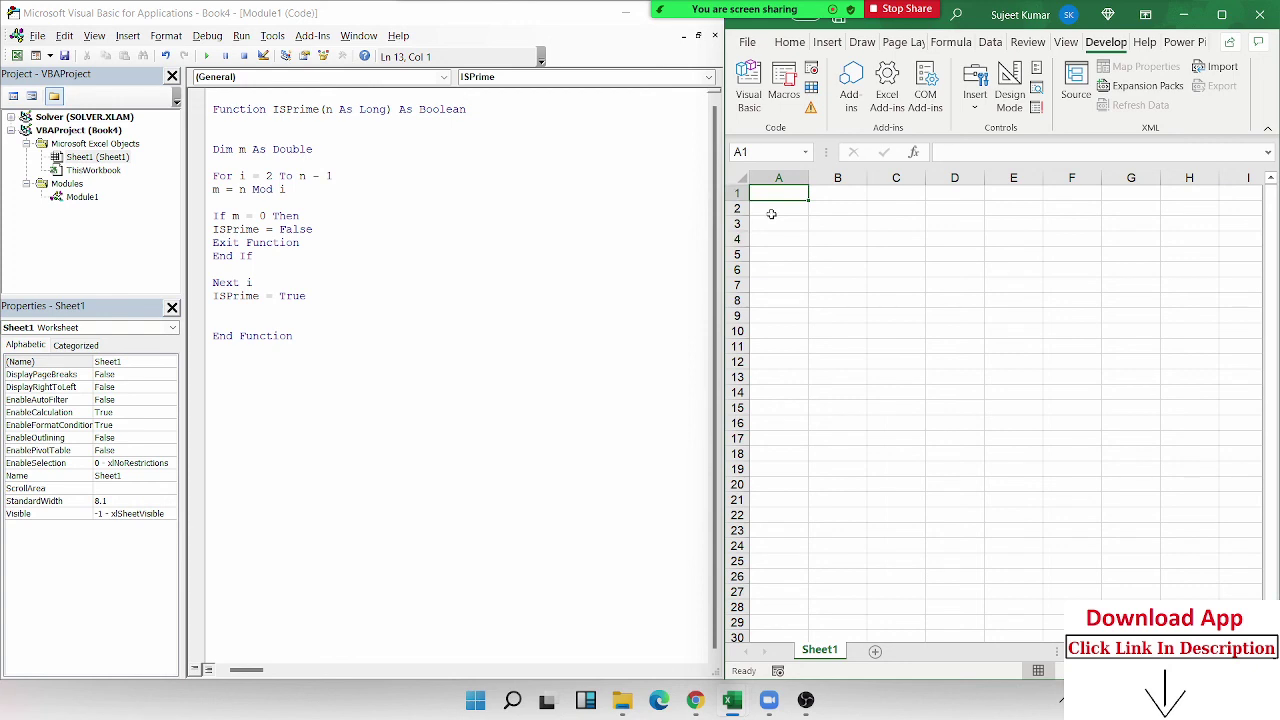
pyautogui.write('Name')
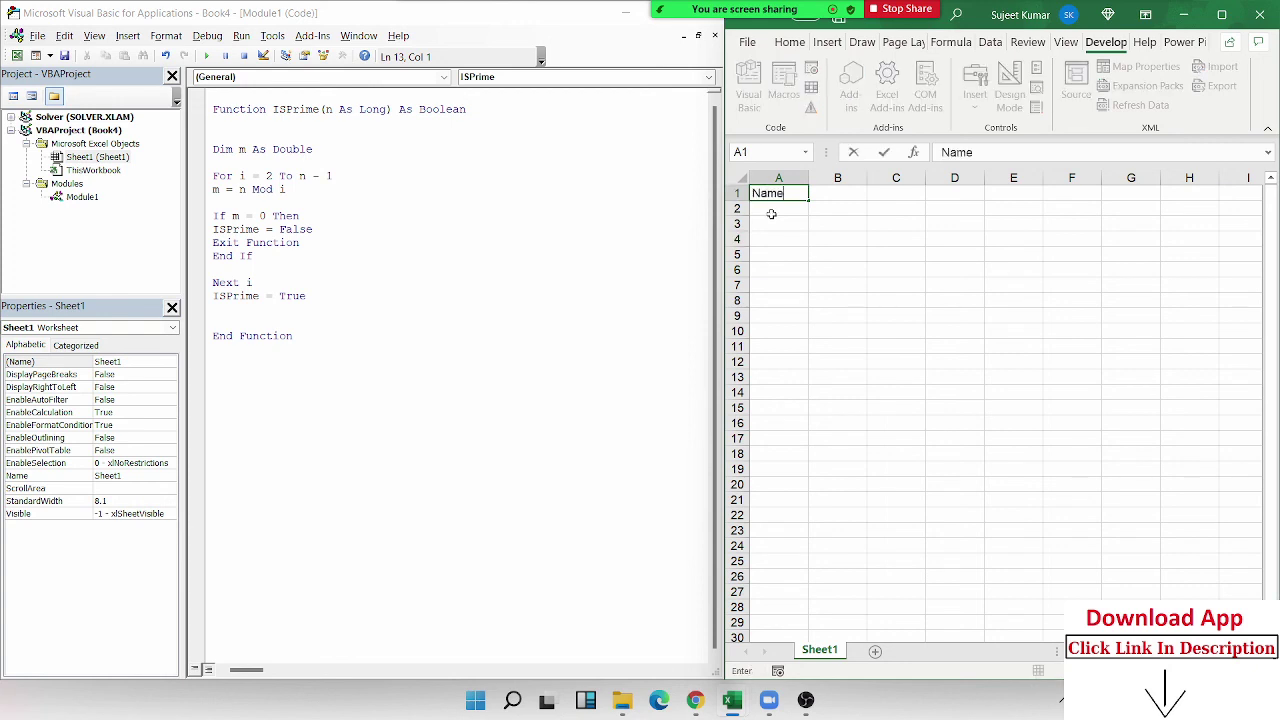
pyautogui.press('Return')
pyautogui.write('Puja')
pyautogui.press('Return')
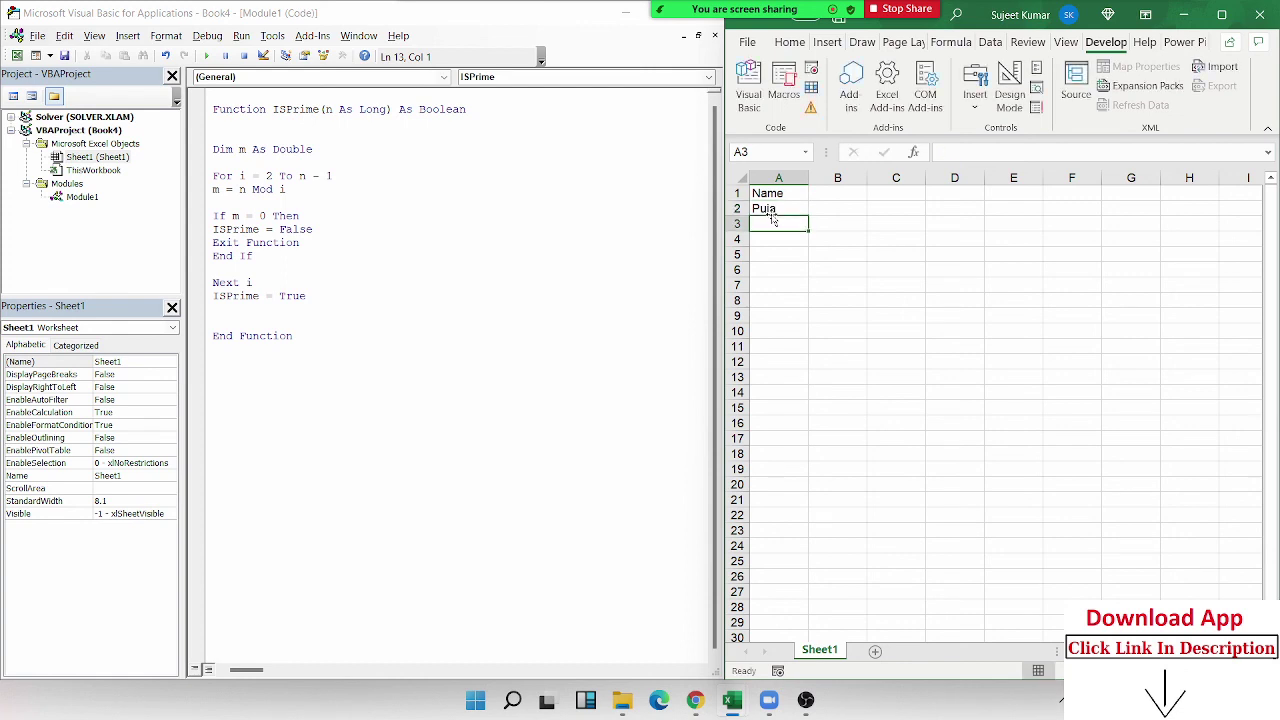
pyautogui.click(800, 209)
pyautogui.press('Return')
pyautogui.click(806, 211)
pyautogui.moveTo(809, 212); pyautogui.dragTo(820, 700)
pyautogui.moveTo(806, 700)
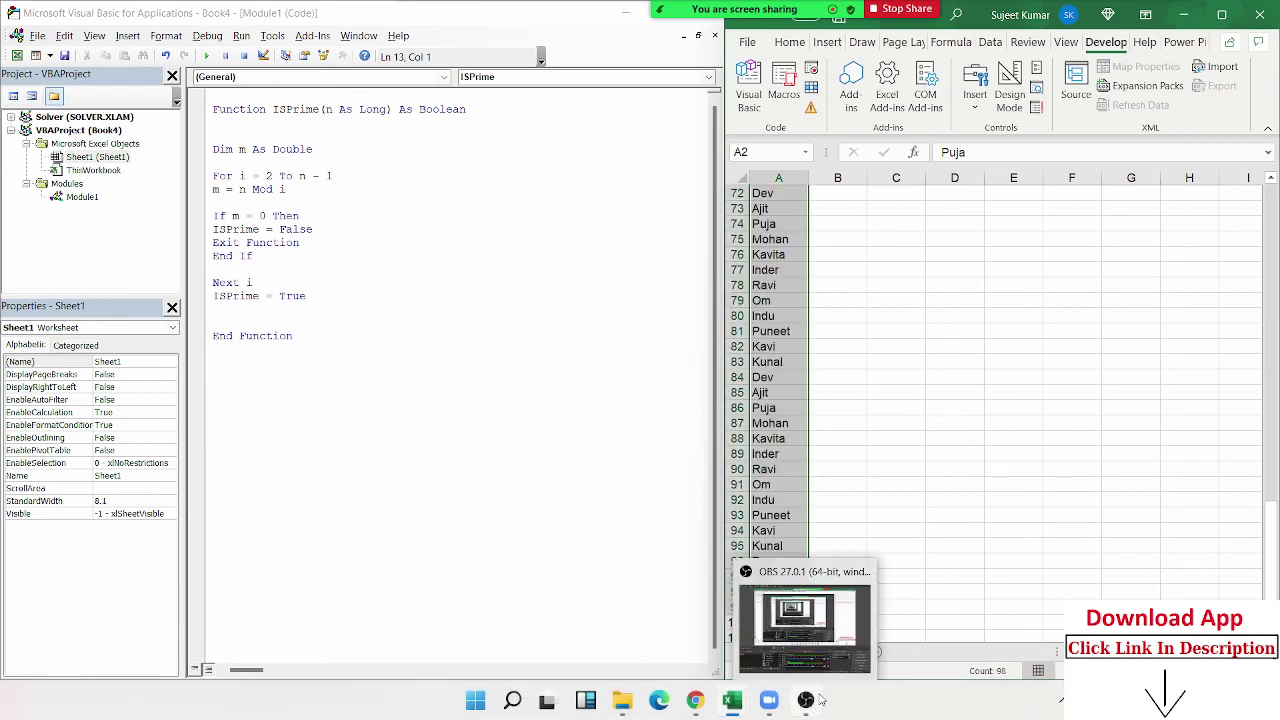
pyautogui.click(776, 366)
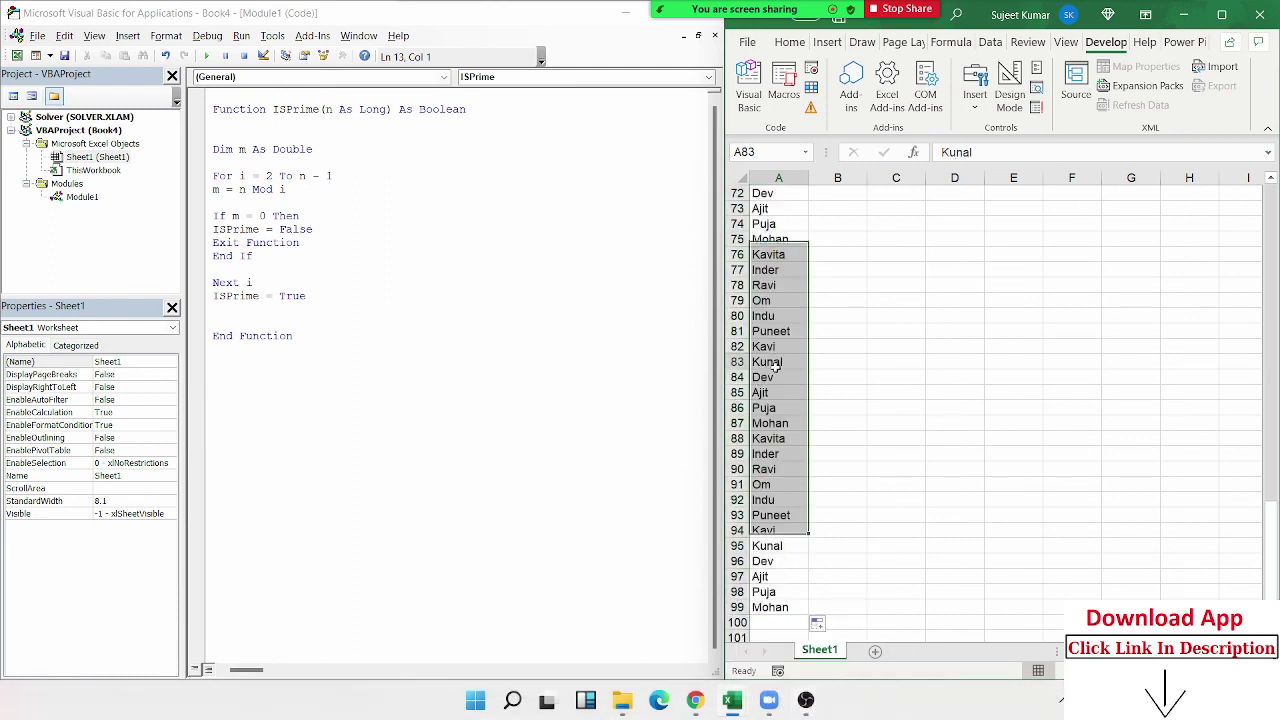
# Add a Sales header in B1 and a RANDBETWEEN random-number formula in B2
pyautogui.hotkey('ctrl', 'Up')
pyautogui.hotkey('ctrl', 'Right')
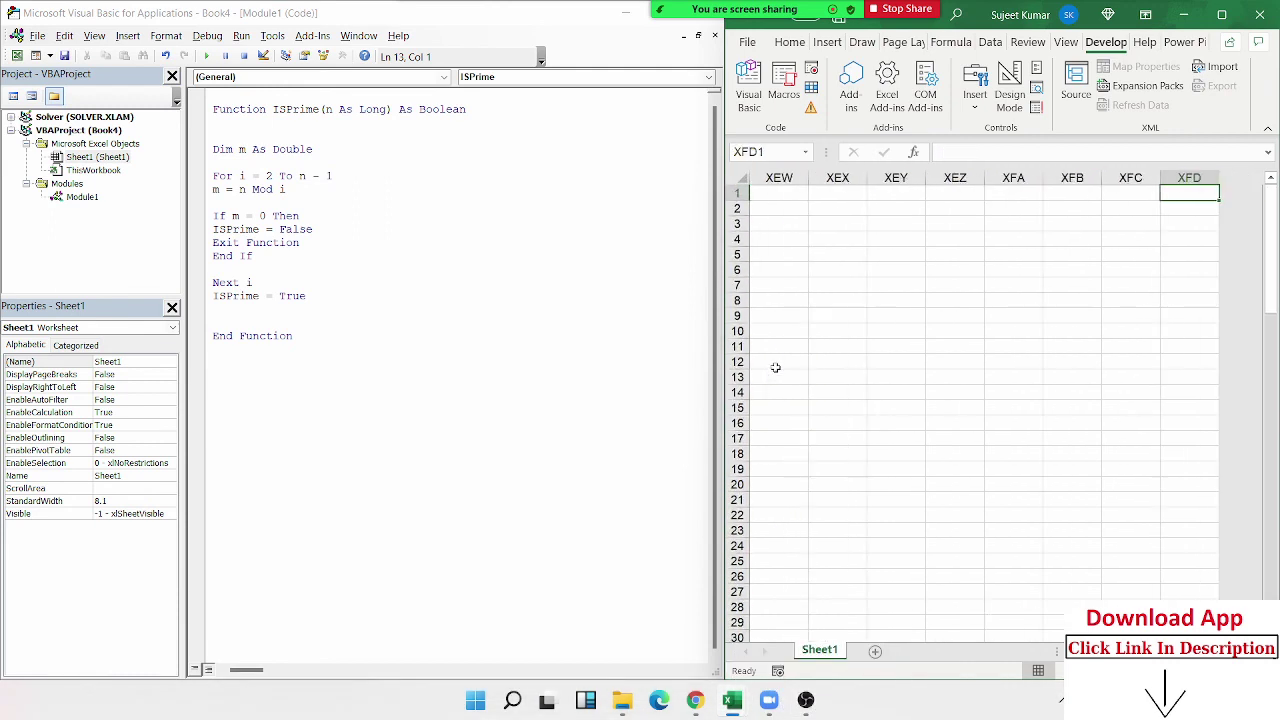
pyautogui.hotkey('ctrl', 'Left')
pyautogui.press('Right')
pyautogui.write('Sa')
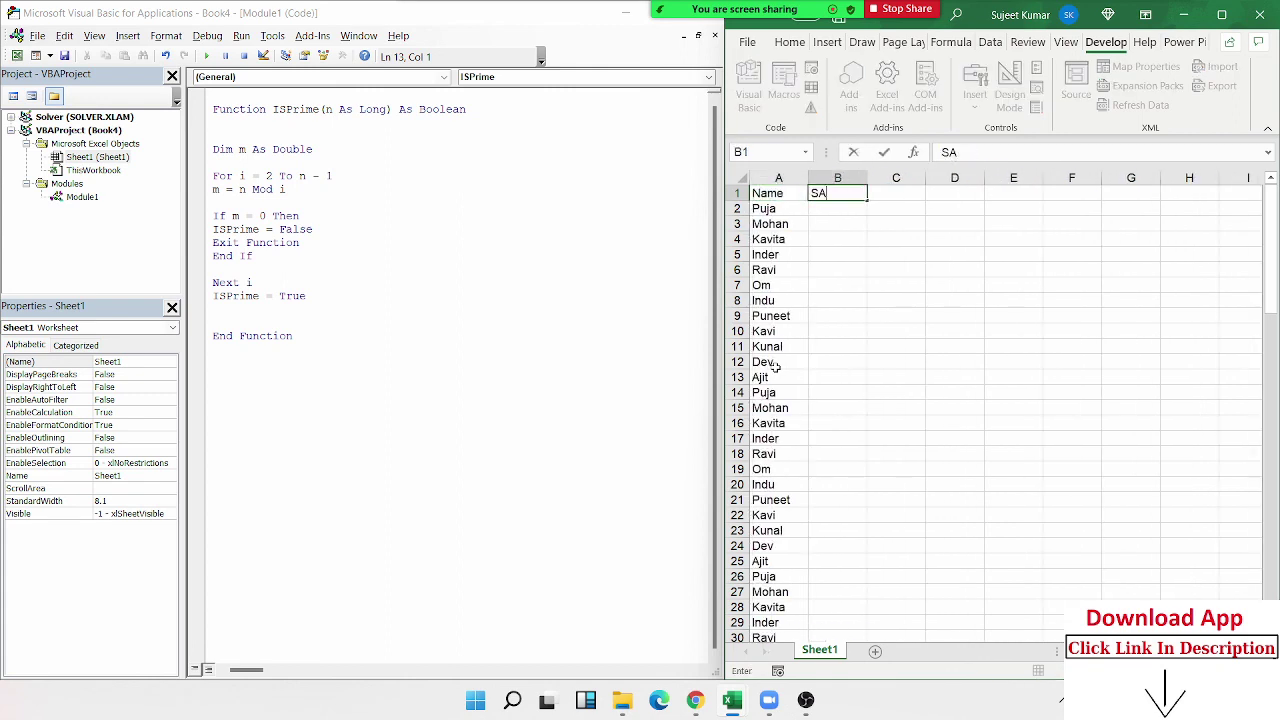
pyautogui.write('les')
pyautogui.press('Return')
pyautogui.write('=ra')
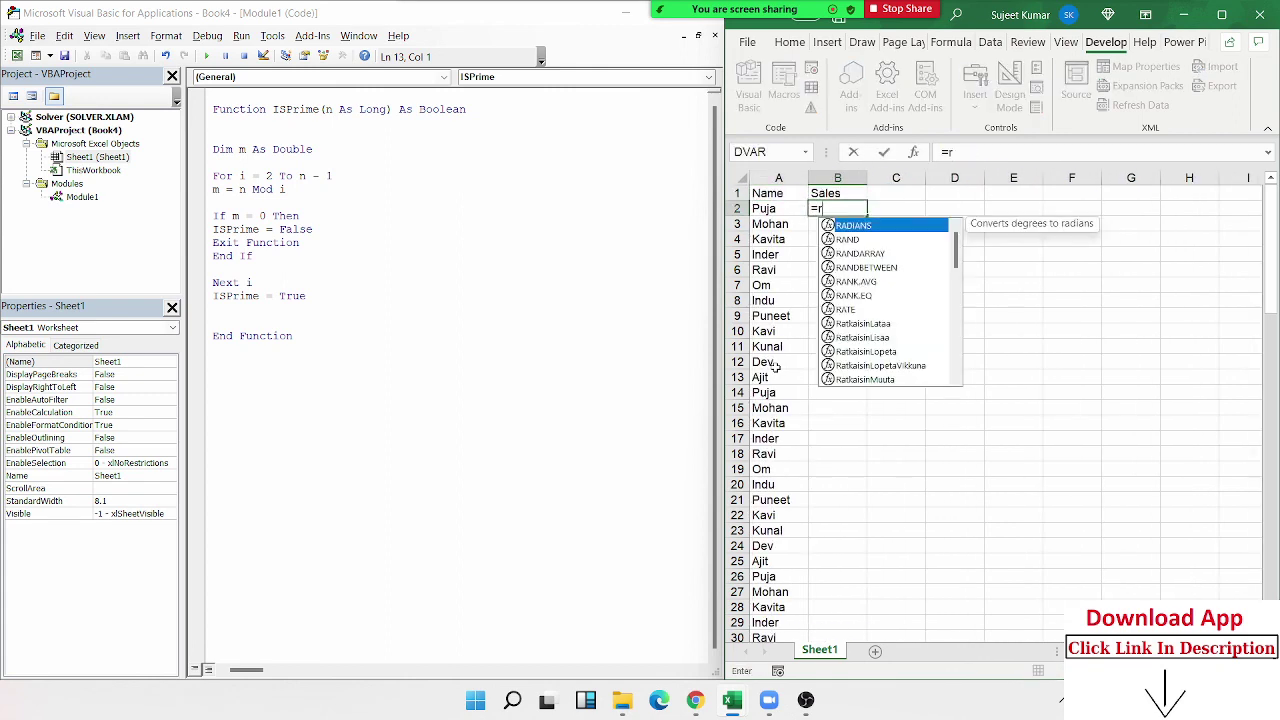
pyautogui.press('Down')
pyautogui.press('Down')
pyautogui.press('Down')
pyautogui.press('Tab')
pyautogui.write('10')
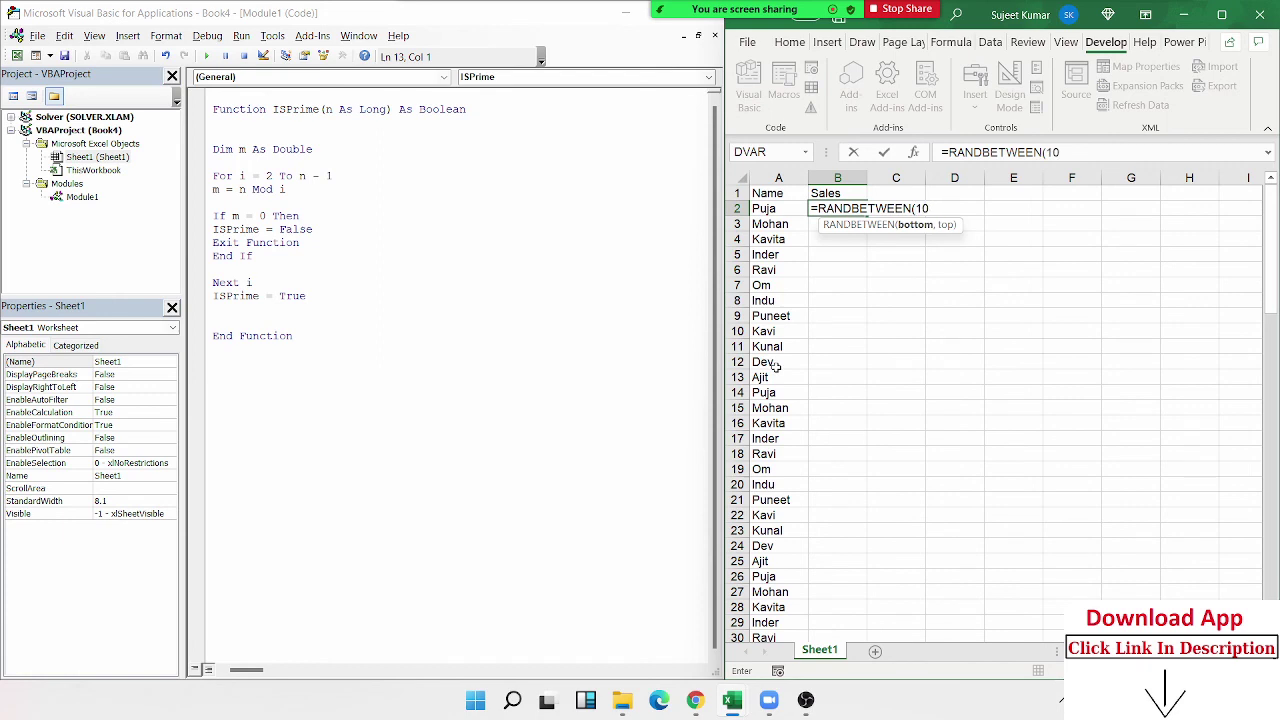
pyautogui.write(',99')
pyautogui.press('Return')
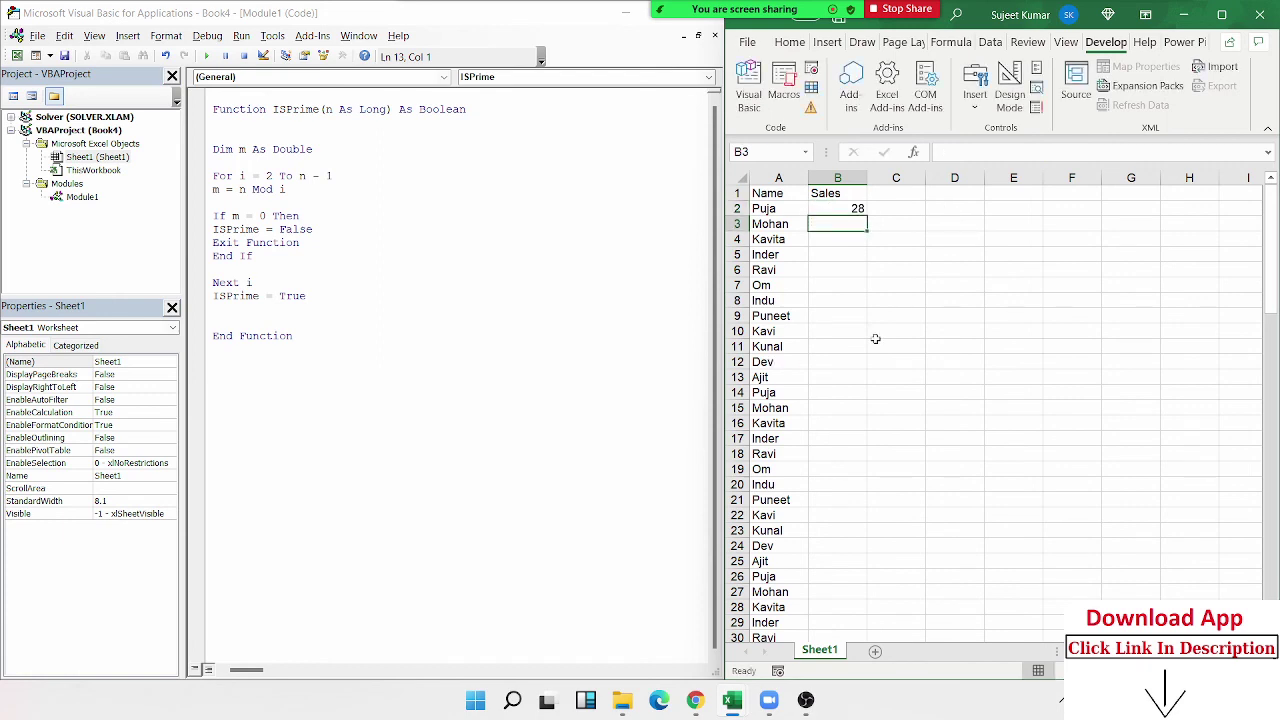
# Fill the Sales formula down to row 99 and paste the results back as values
pyautogui.click(849, 207)
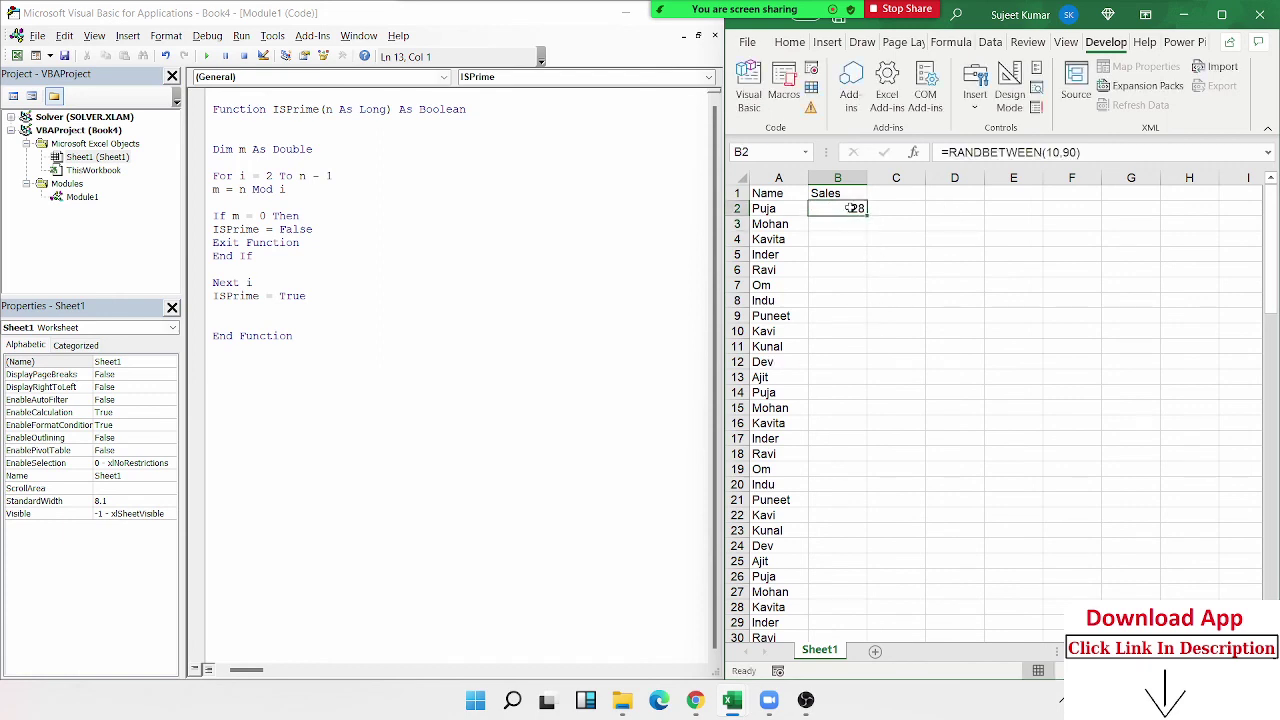
pyautogui.doubleClick(866, 215)
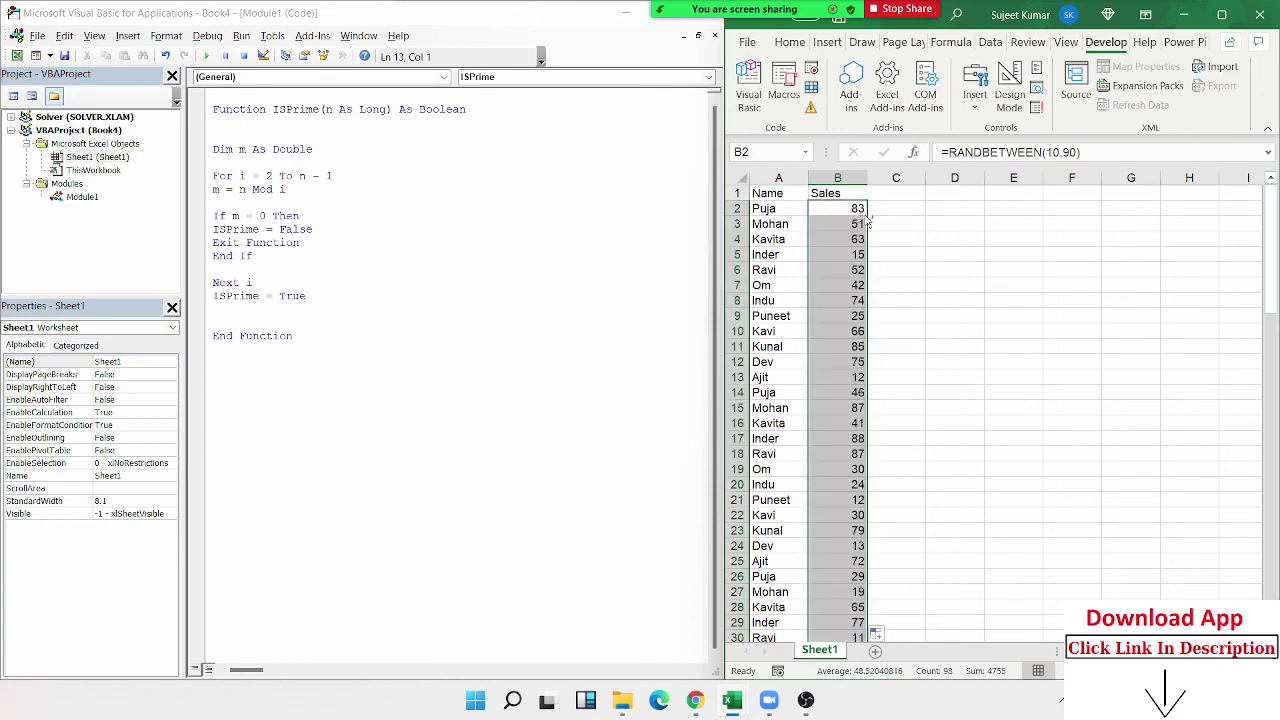
pyautogui.hotkey('ctrl', 'c')
pyautogui.click(789, 42)
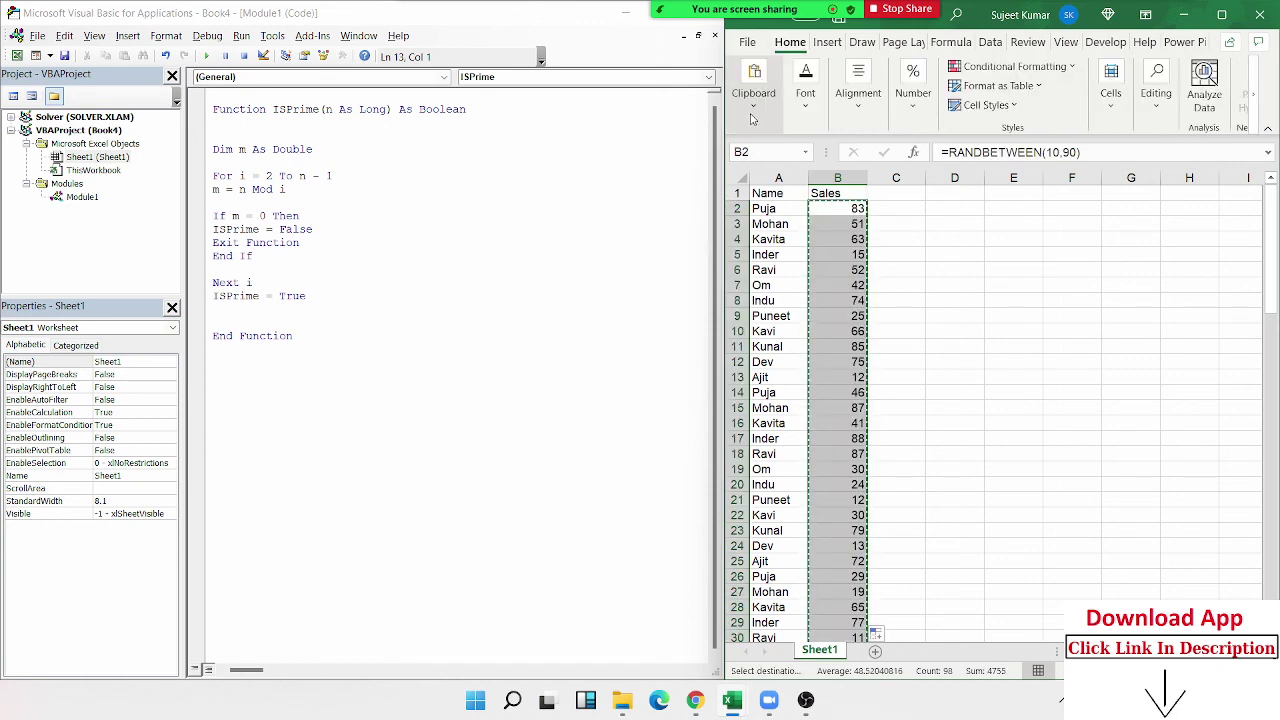
pyautogui.click(753, 85)
pyautogui.click(753, 183)
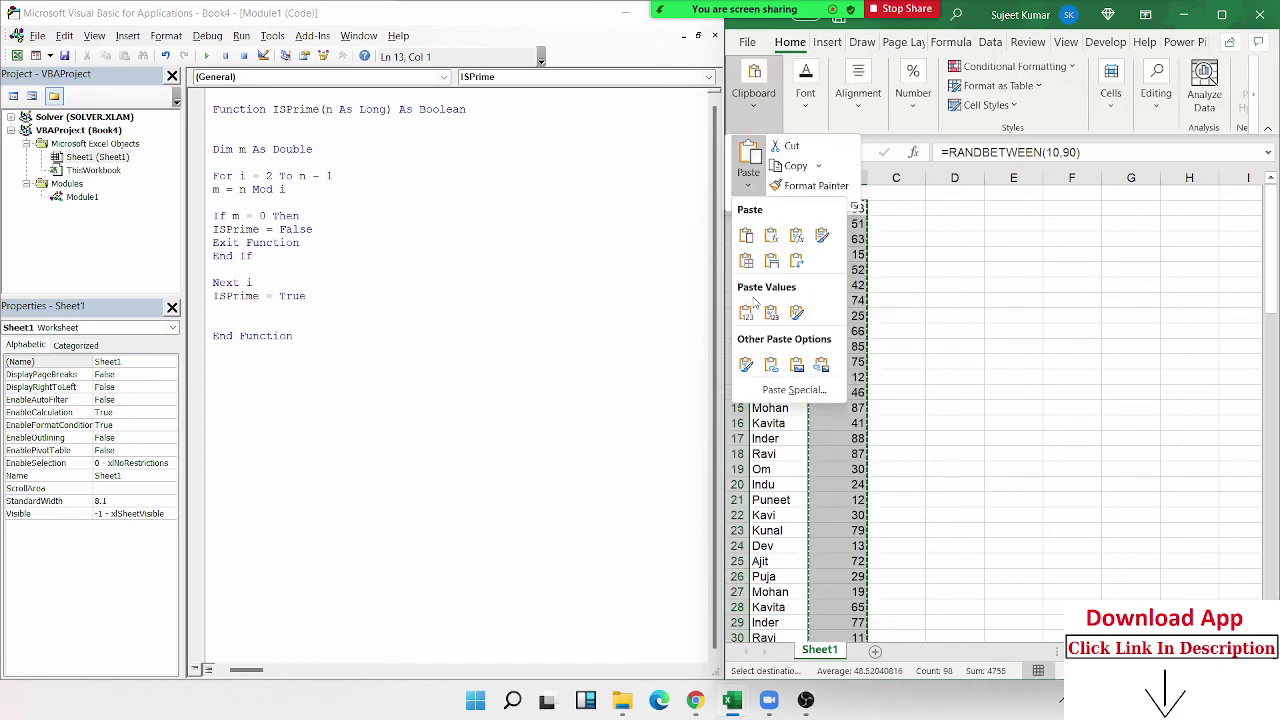